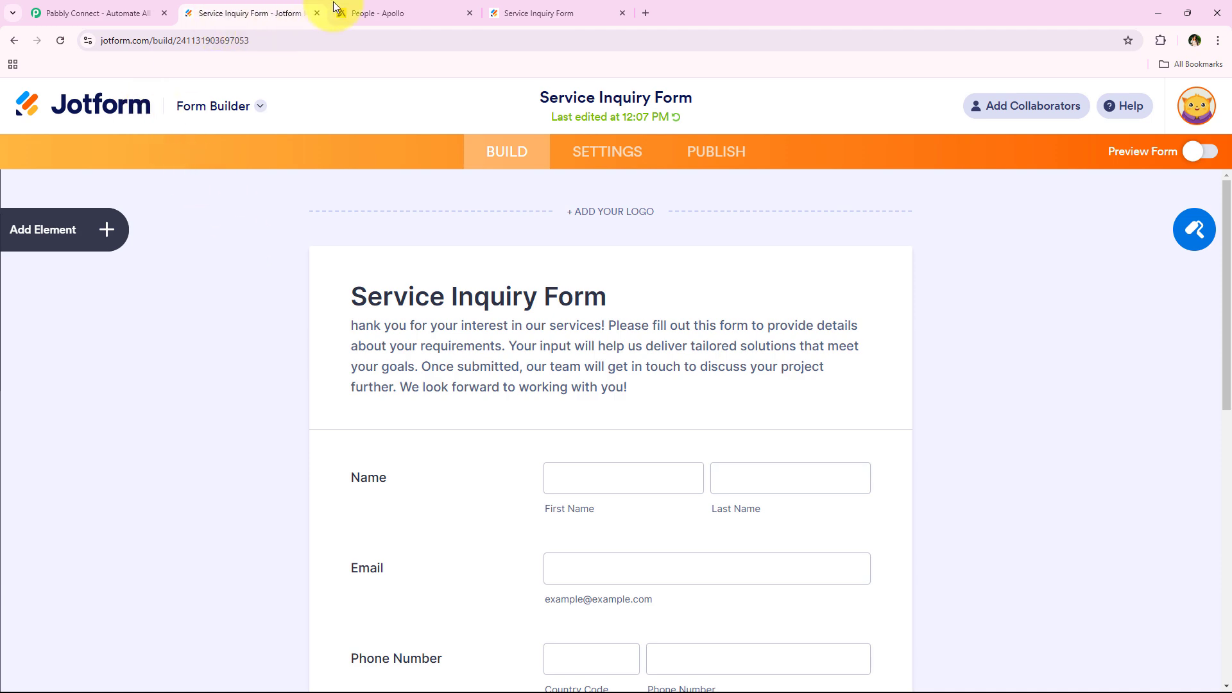
Step: Examine the saved people list in Apollo and the Service Inquiry Form in the Jotform builder
left_click(372, 12)
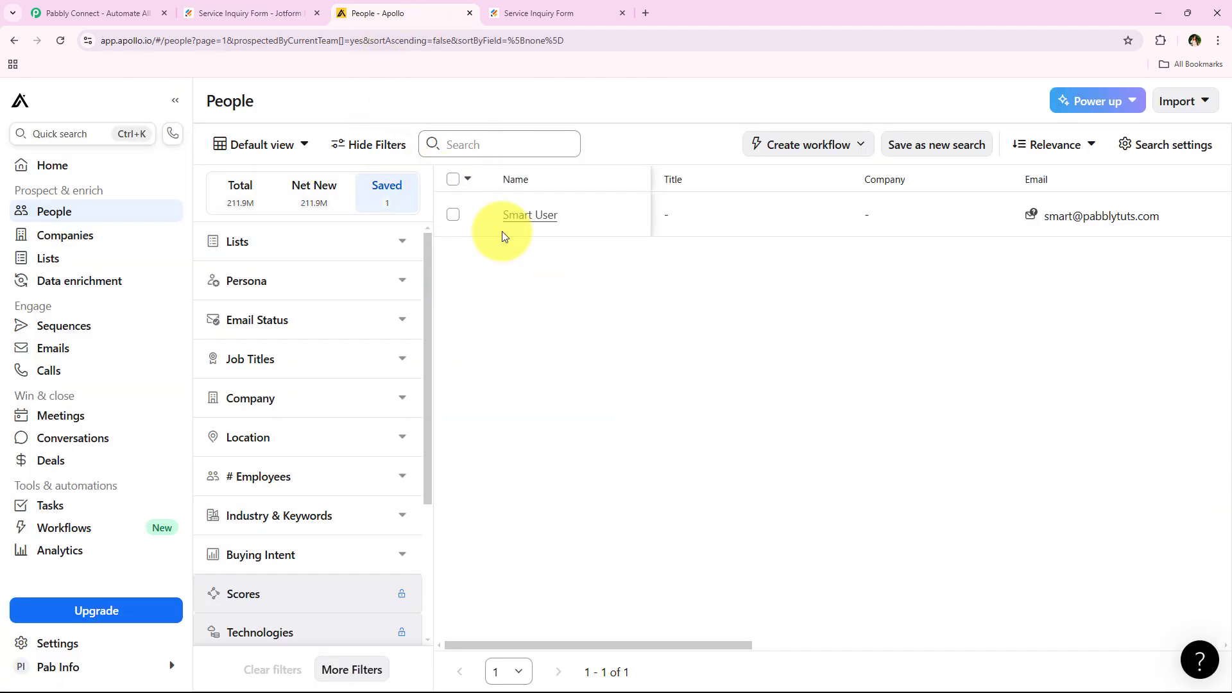
left_click(250, 7)
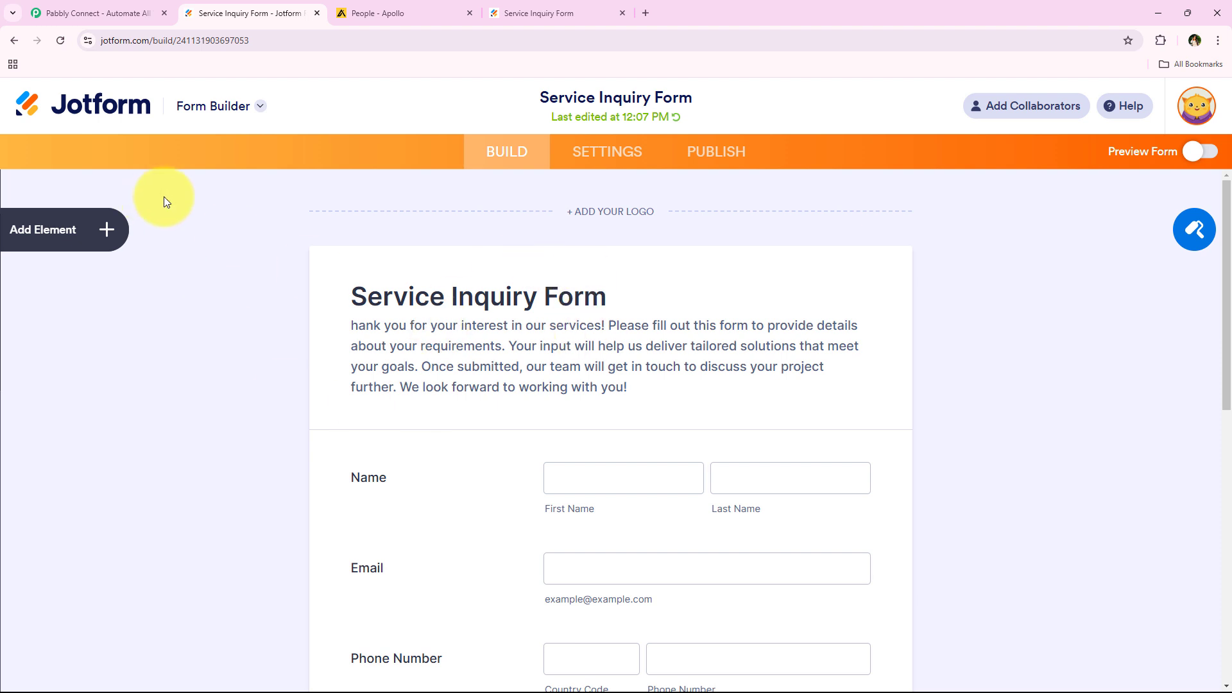
middle_click(248, 197)
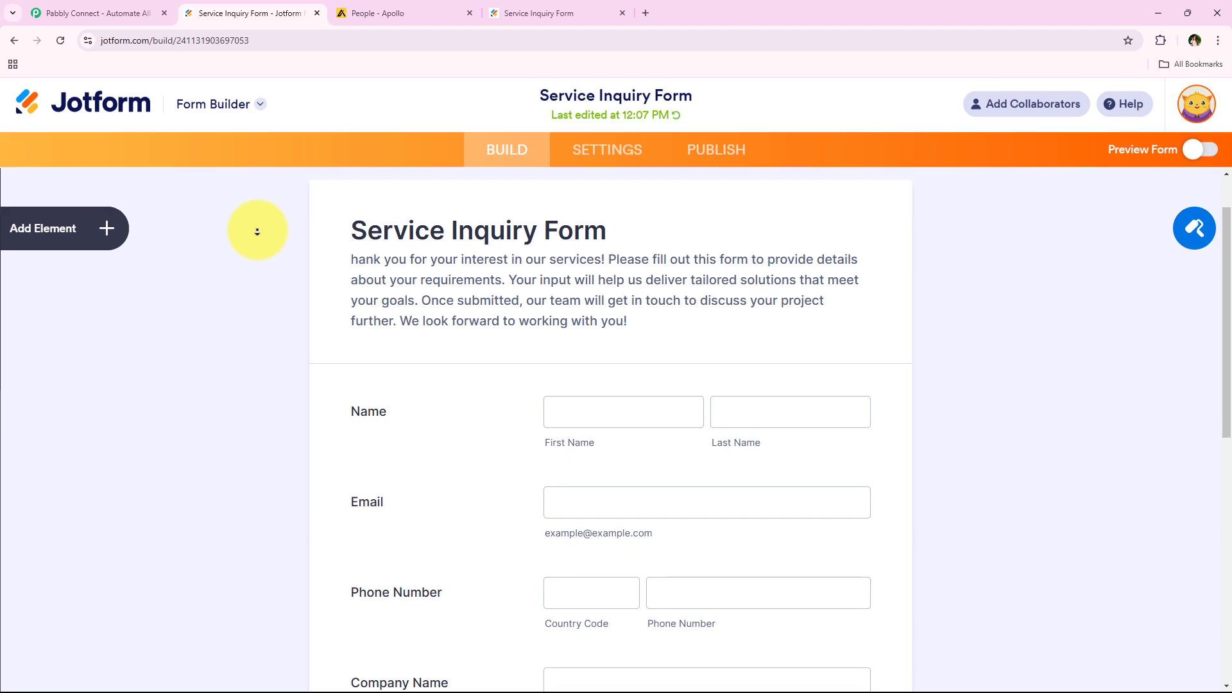
Step: Review the entries on the filled-in public Service Inquiry Form, from the name fields to the demo question
left_click(525, 13)
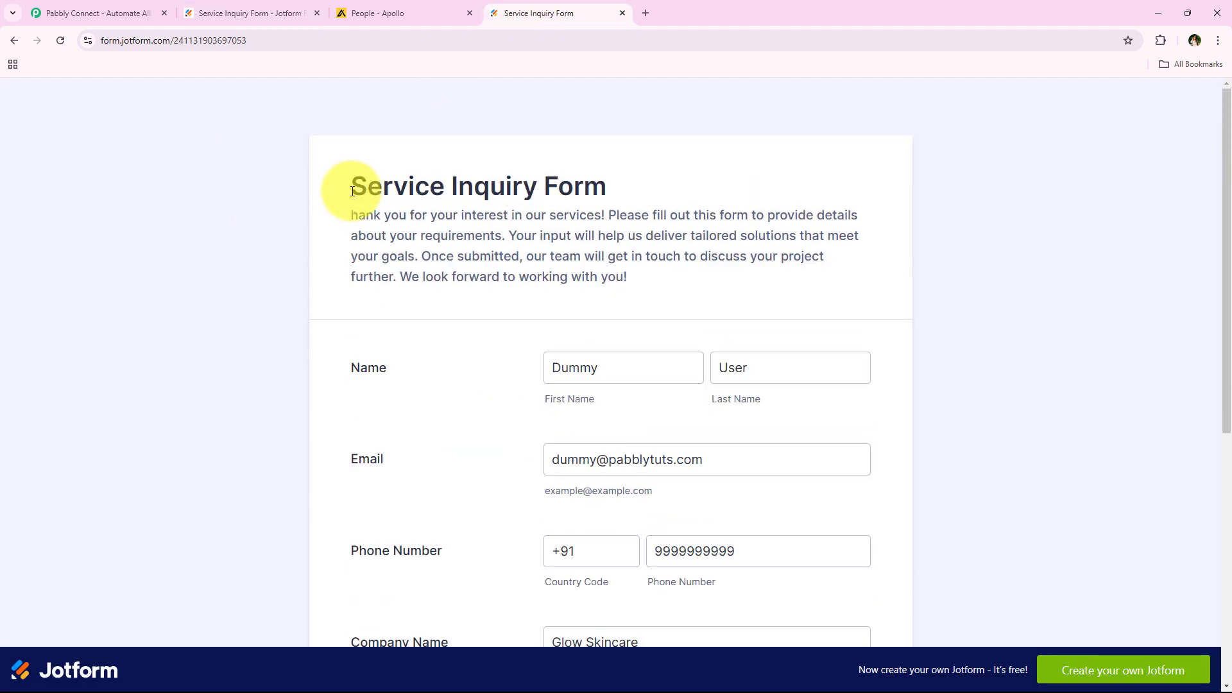
middle_click(290, 205)
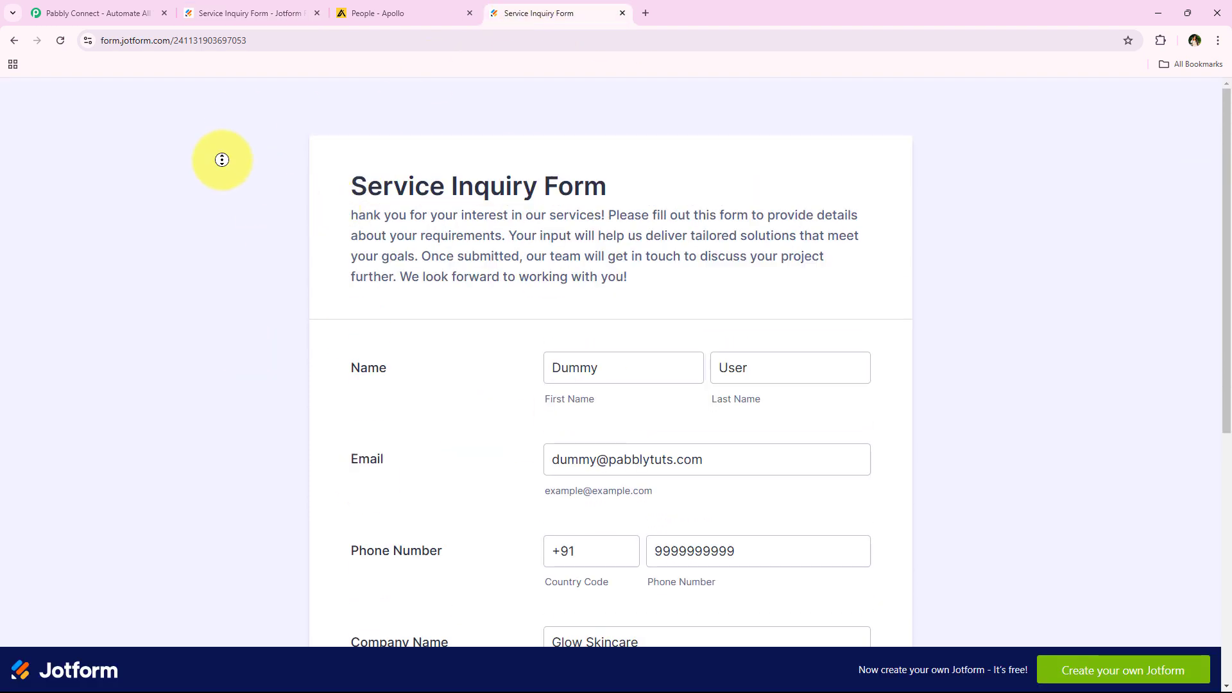
scroll(191, 252, "up", 10)
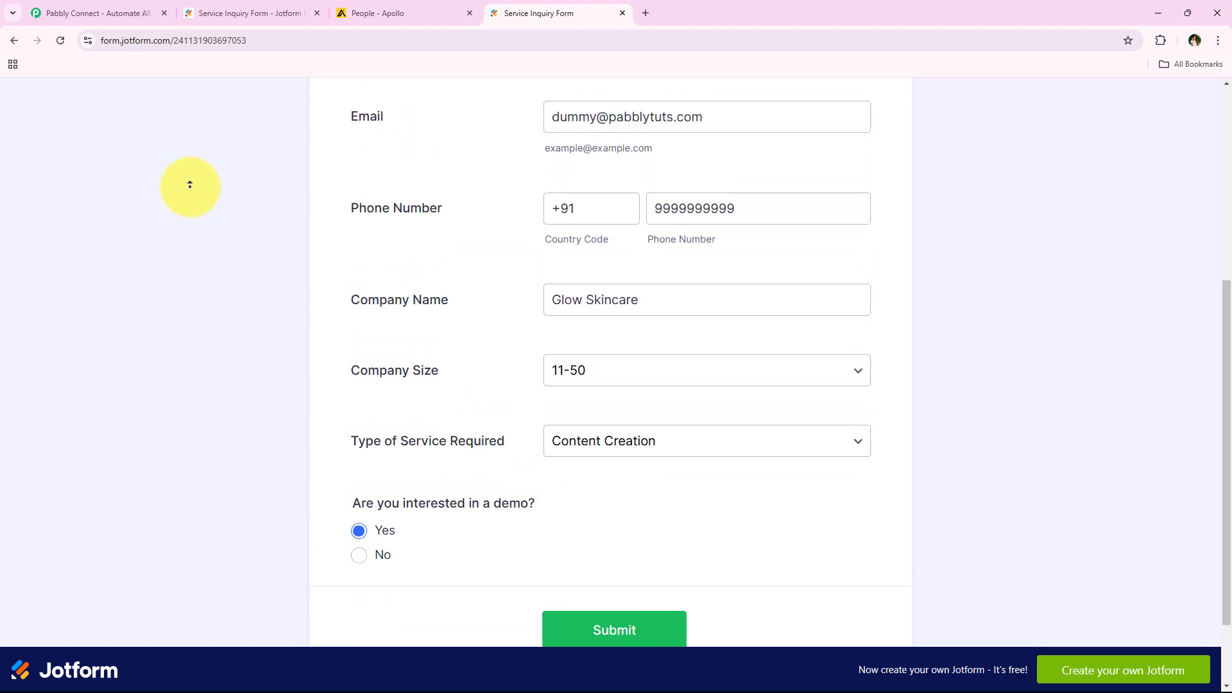
left_click(187, 184)
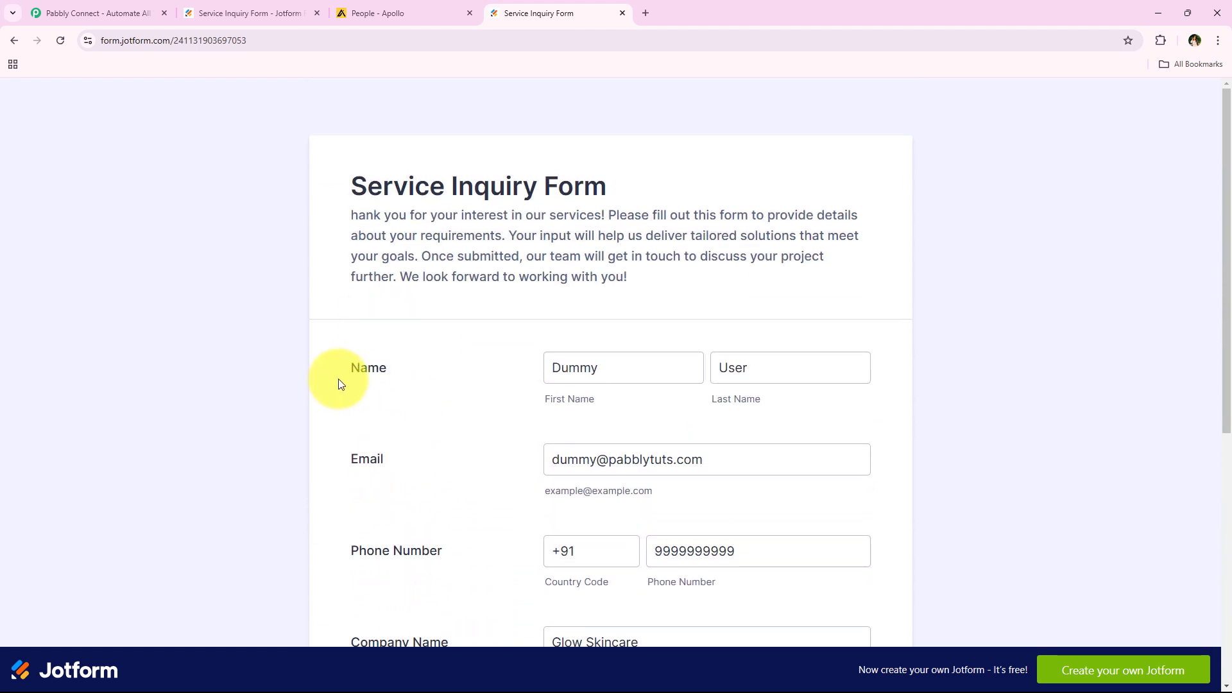
middle_click(372, 199)
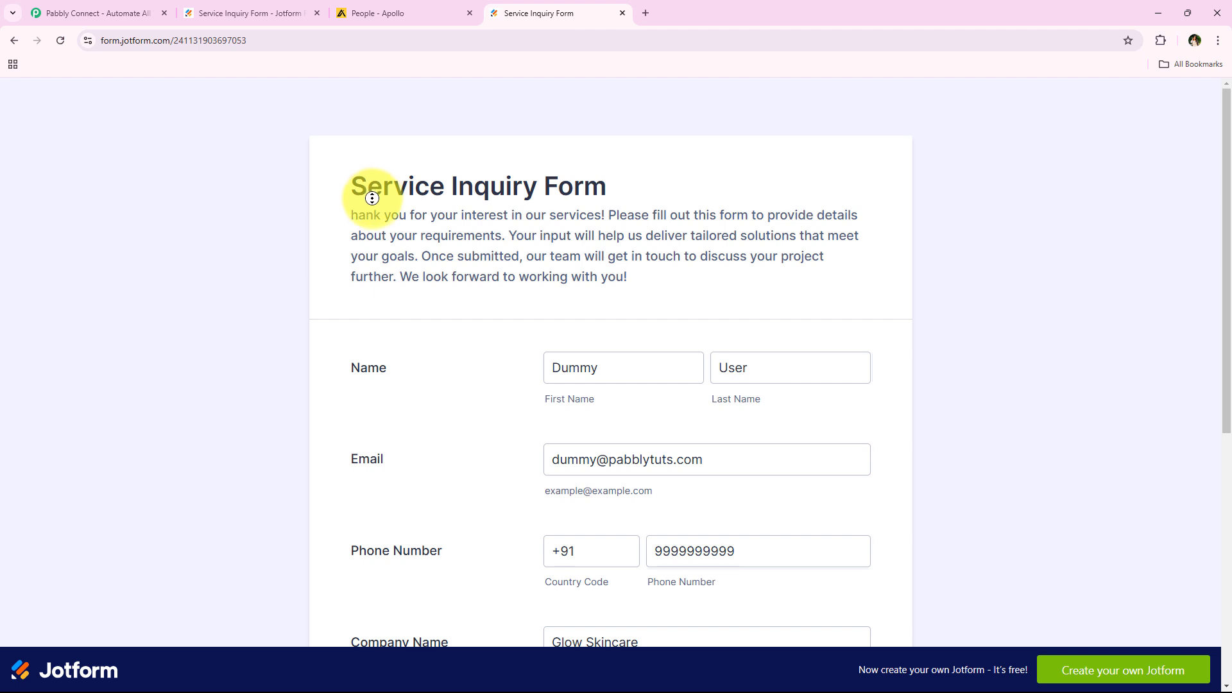
scroll(385, 231, "down", 3)
left_click(408, 268)
middle_click(428, 267)
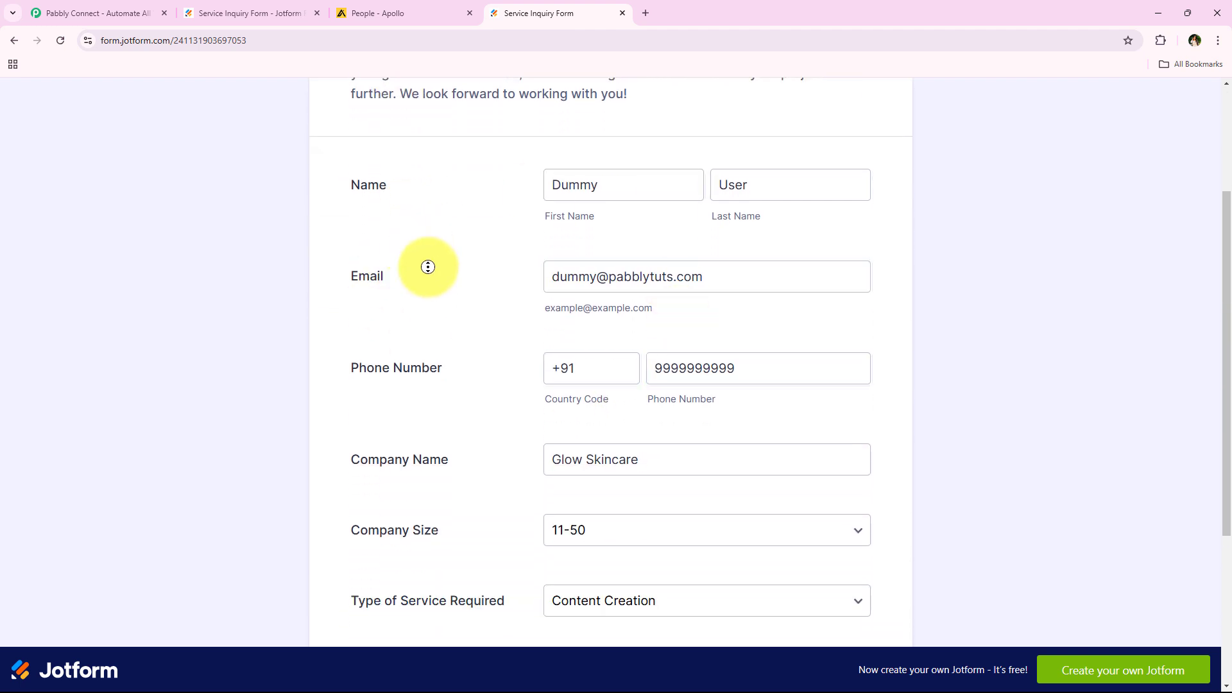
scroll(434, 318, "down", 4)
left_click(619, 502)
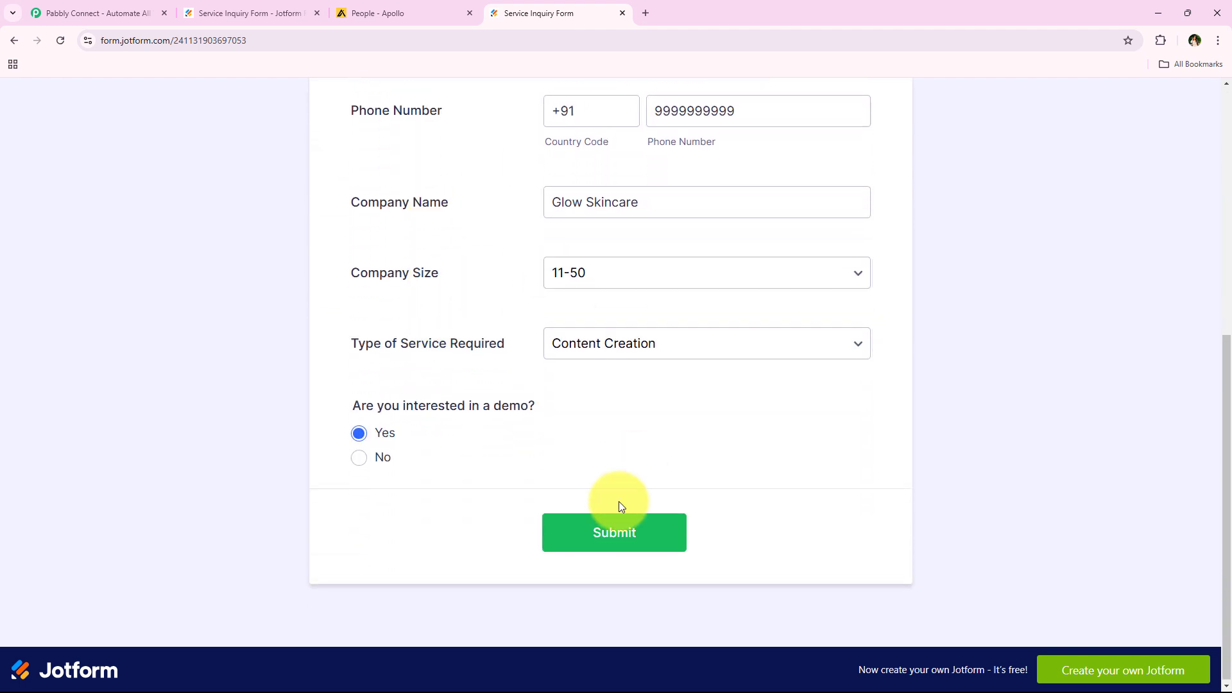
Step: Submit the filled-in Service Inquiry Form and read the confirmation page
left_click(626, 557)
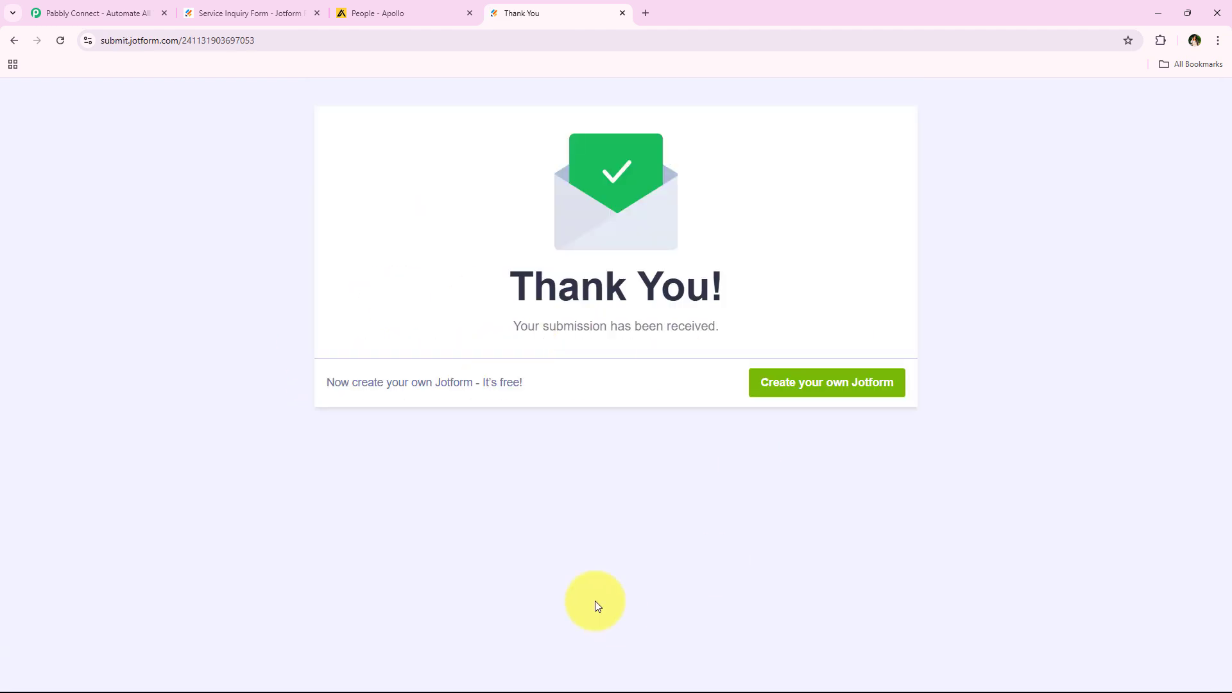
left_click_drag(514, 326, 720, 333)
left_click(720, 334)
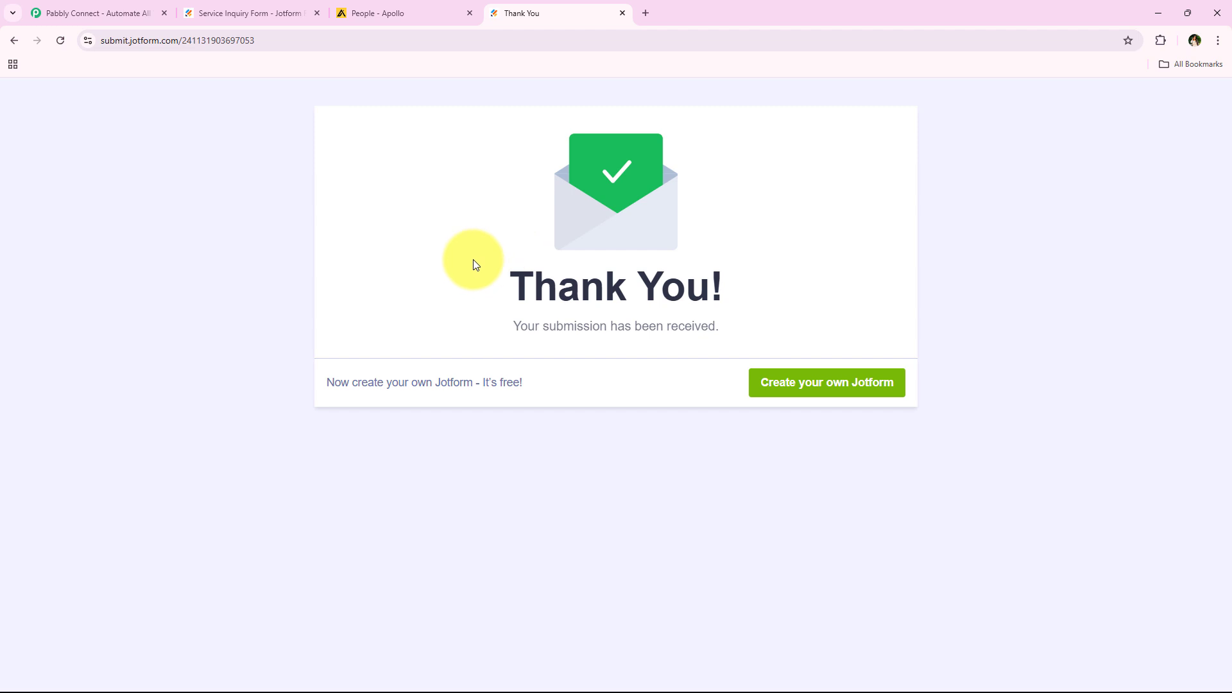
Step: Switch to Apollo, reload the saved people list and check the new contact's name, email and phone columns
left_click(409, 12)
left_click(58, 44)
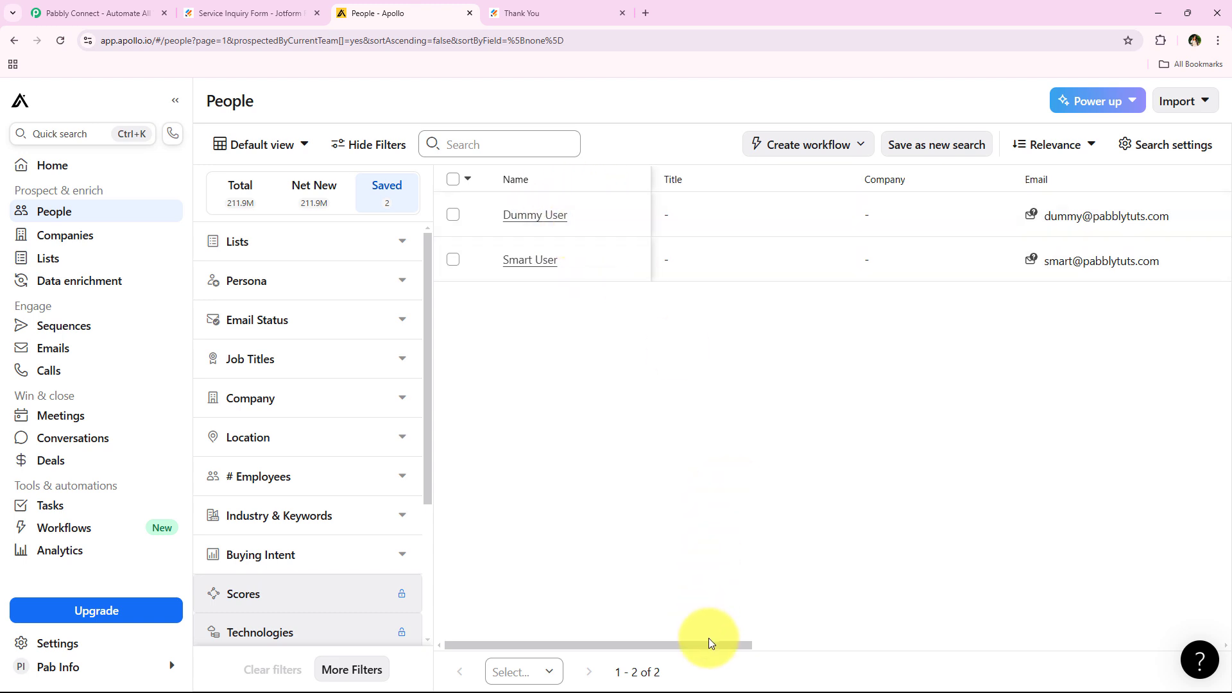
left_click_drag(711, 648, 819, 649)
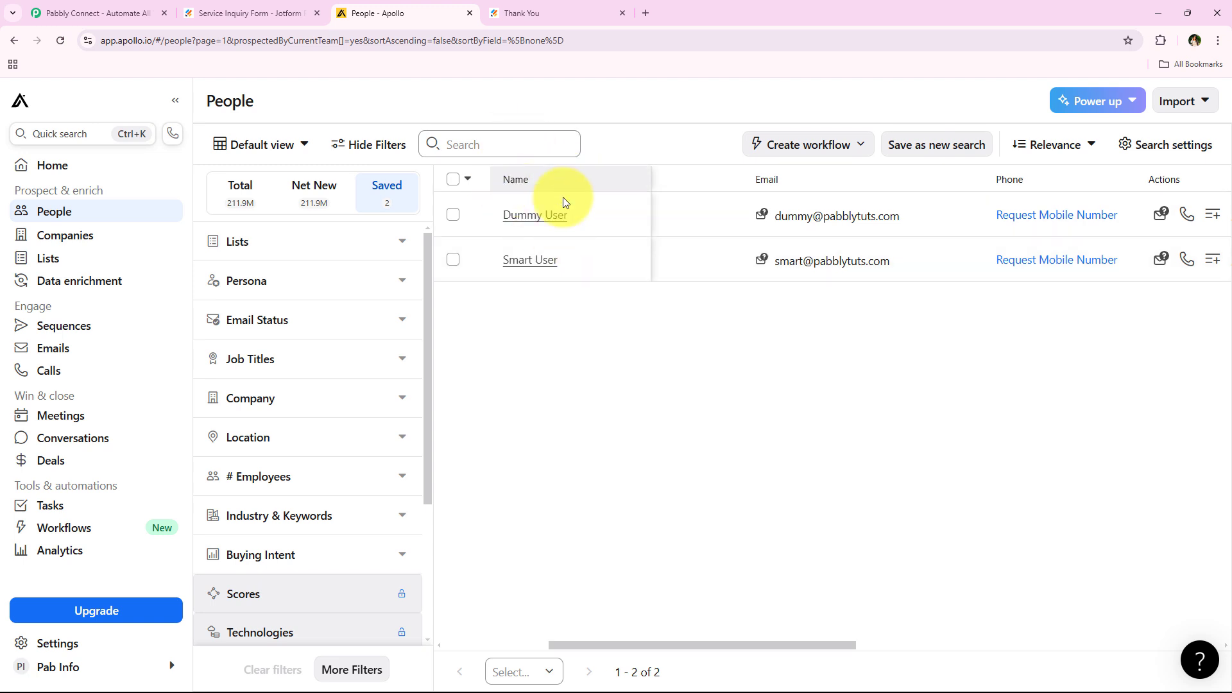
mouse_move(760, 263)
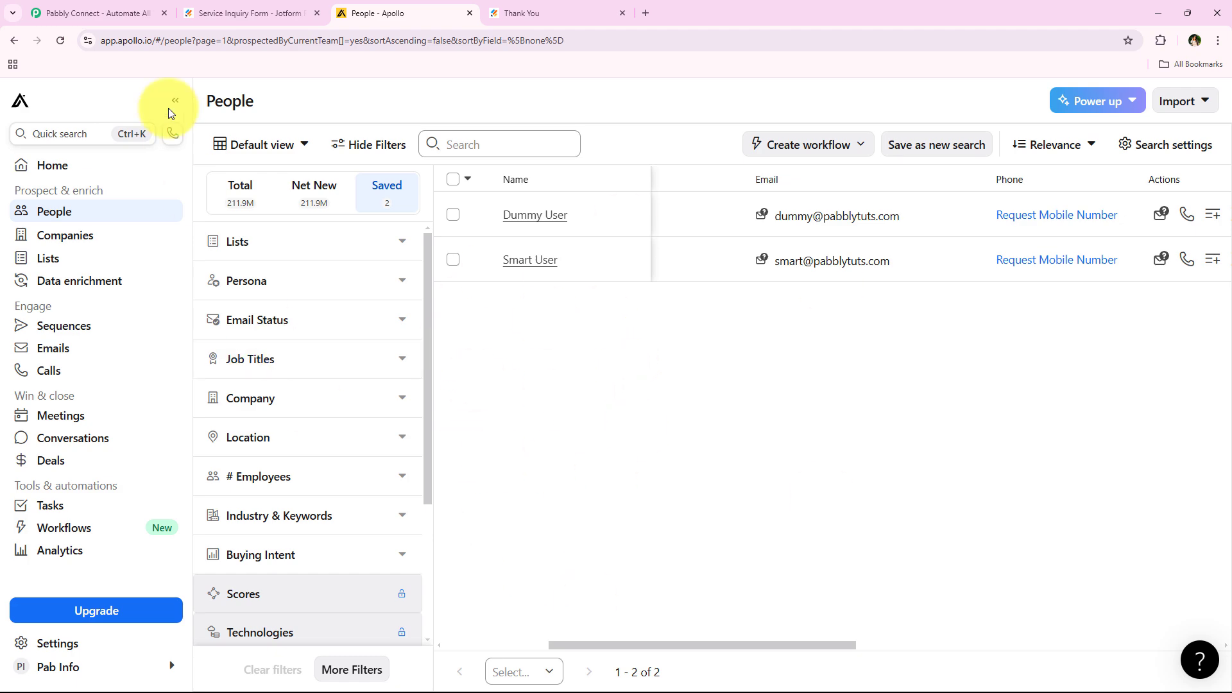
Step: Switch to the Pabbly Connect website, dismiss the year-end sale offer and sign in
left_click(117, 5)
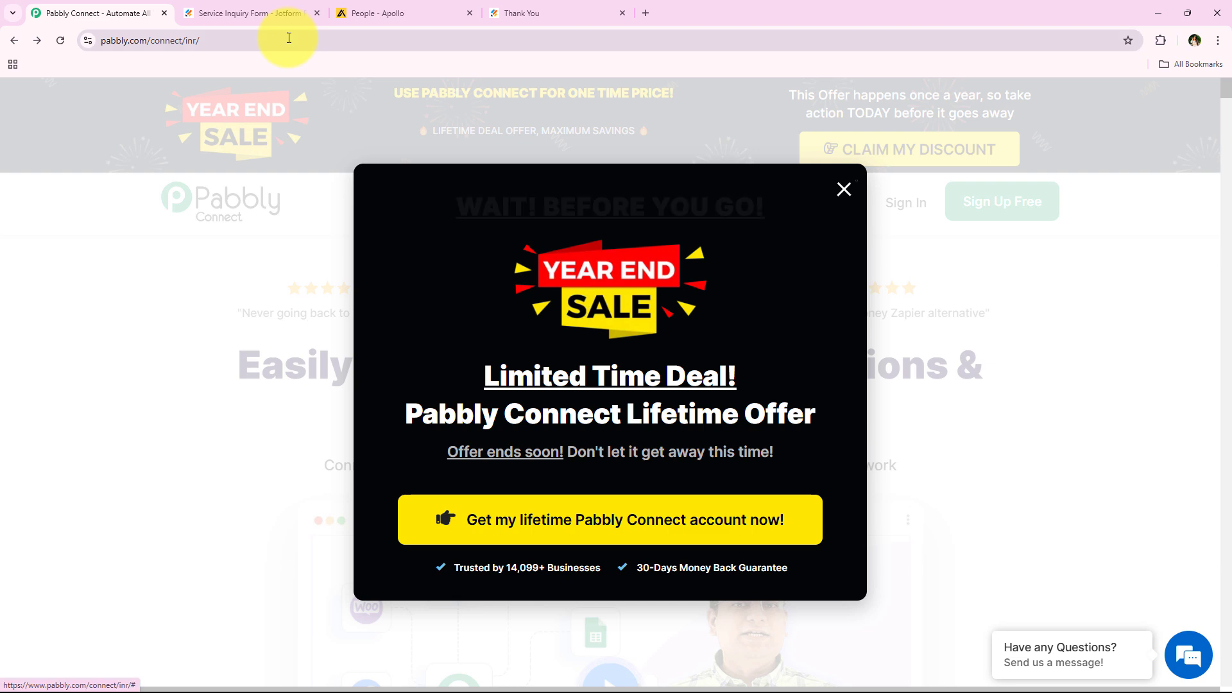
left_click(289, 39)
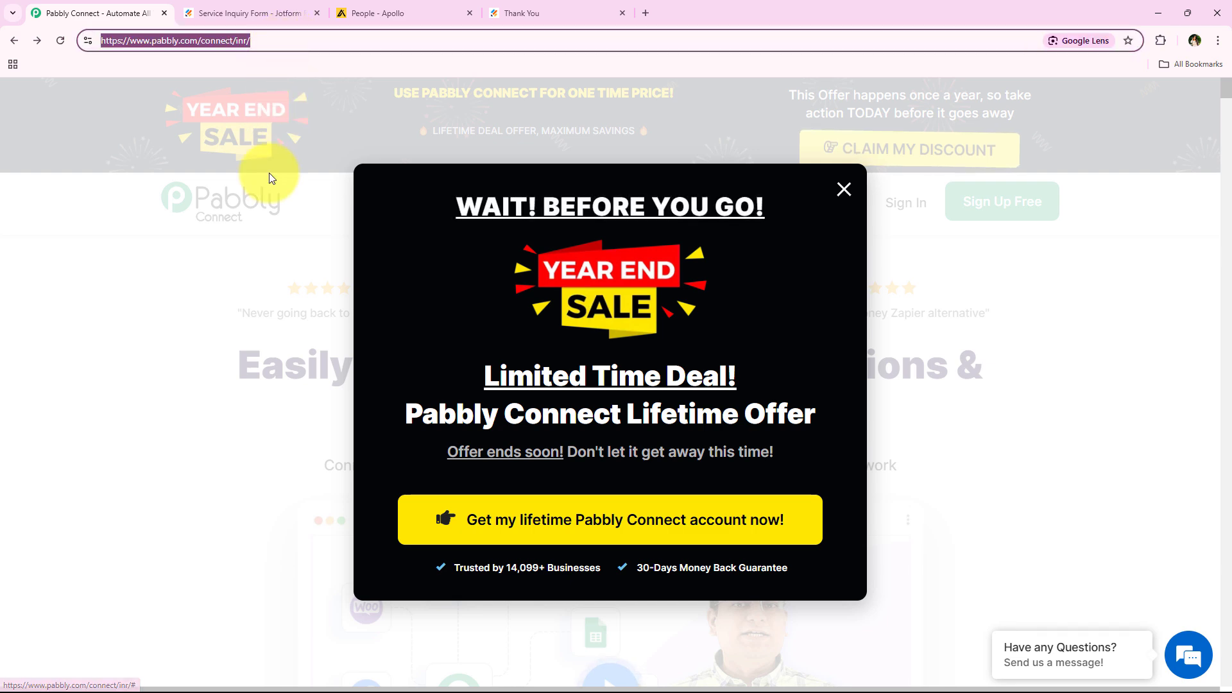
left_click(843, 189)
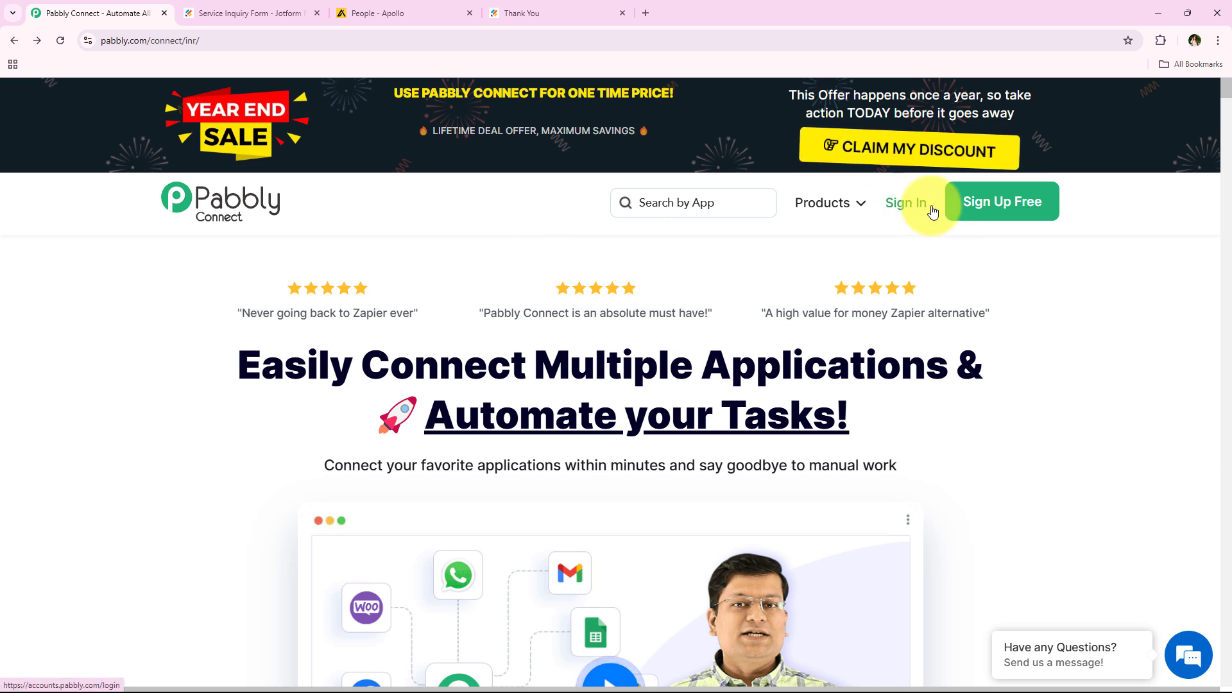
left_click(908, 211)
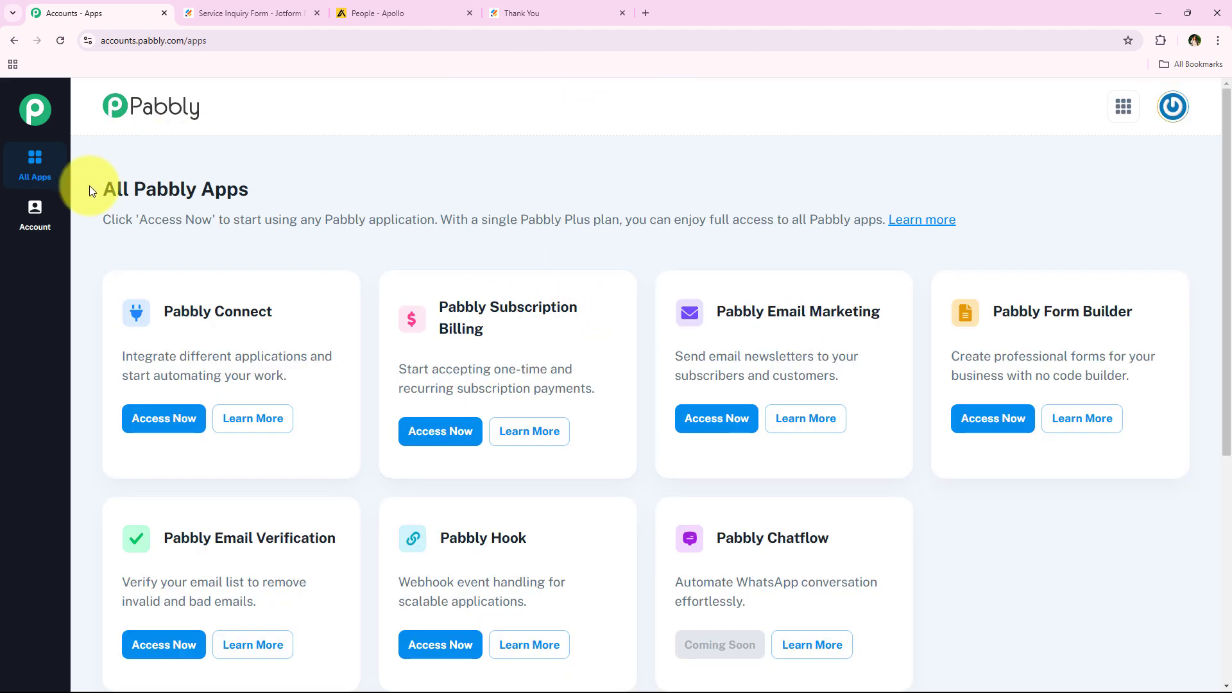
Step: Look over the available Pabbly apps and access Pabbly Connect
left_click_drag(90, 187, 243, 192)
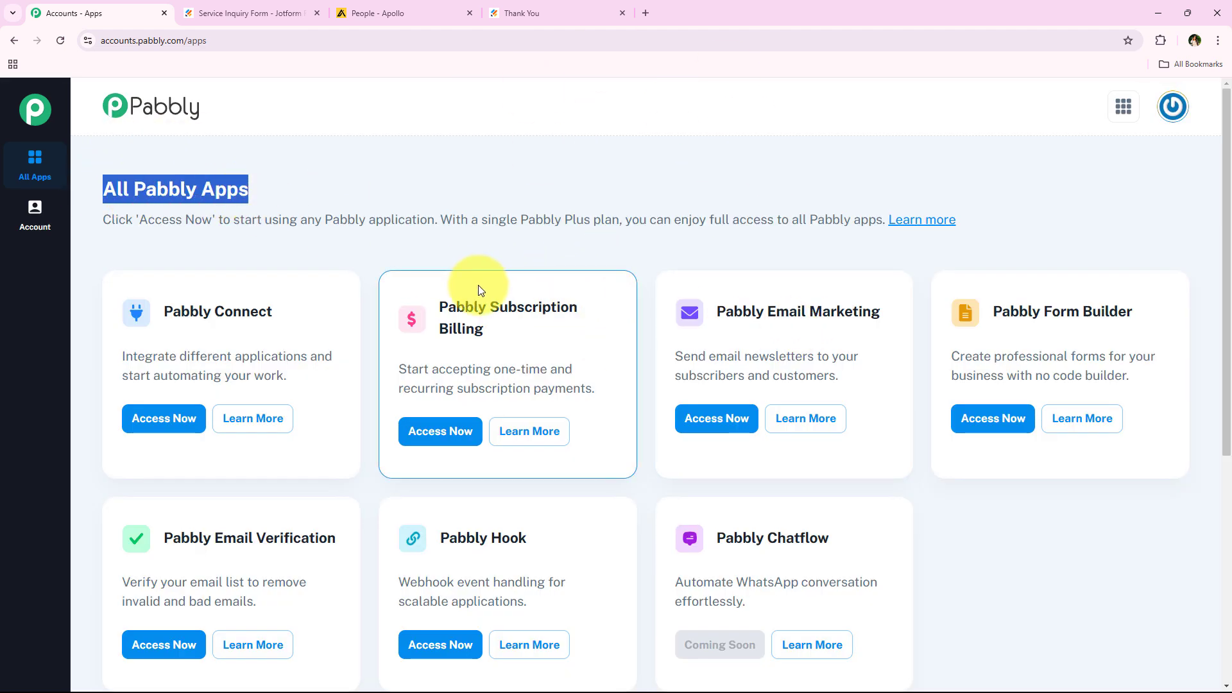
scroll(478, 285, "down", 1)
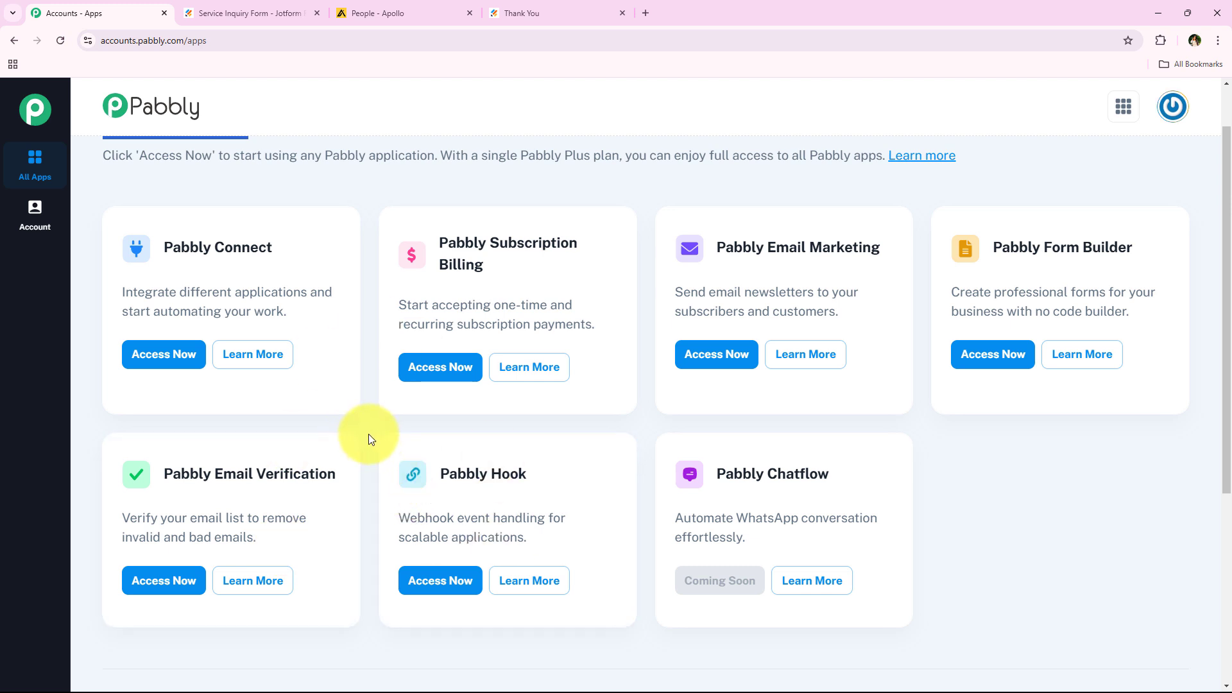
scroll(363, 411, "up", 1)
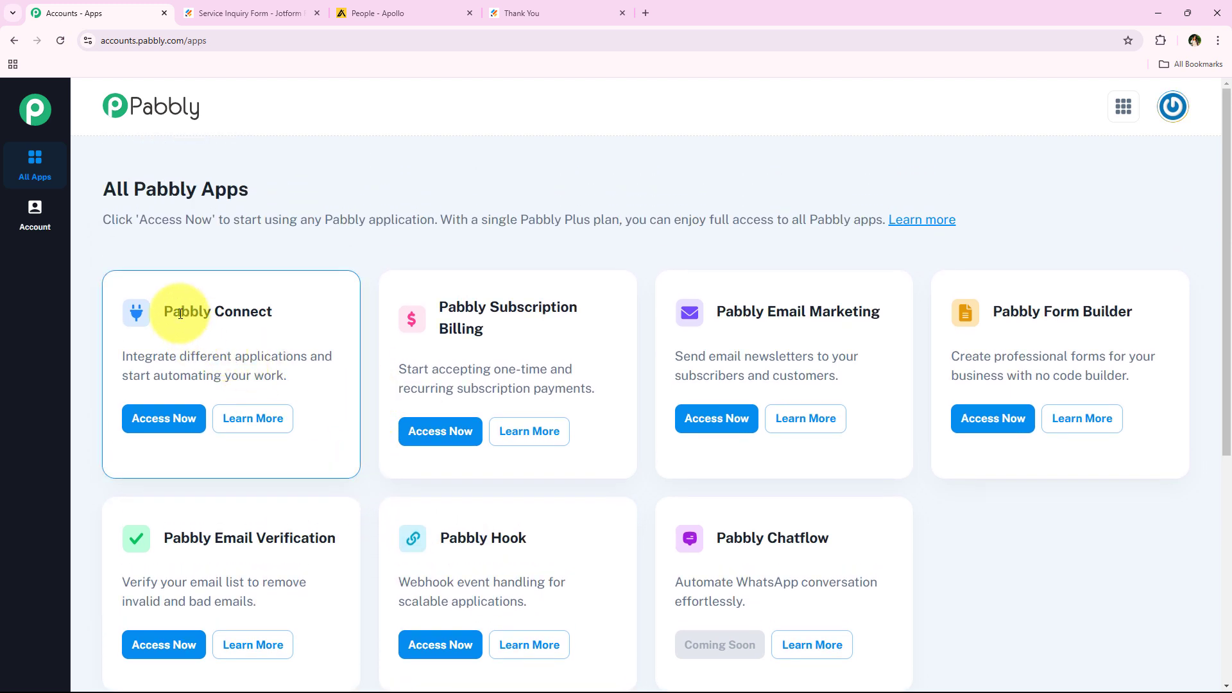
left_click_drag(160, 312, 306, 347)
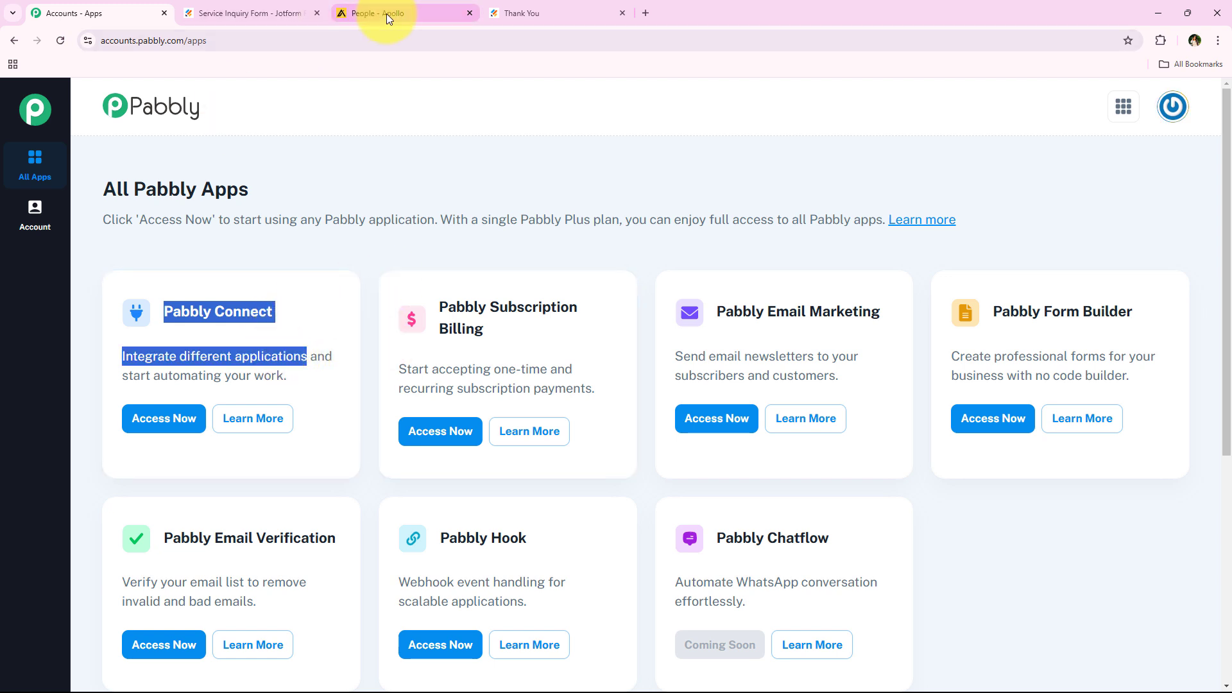
left_click(165, 415)
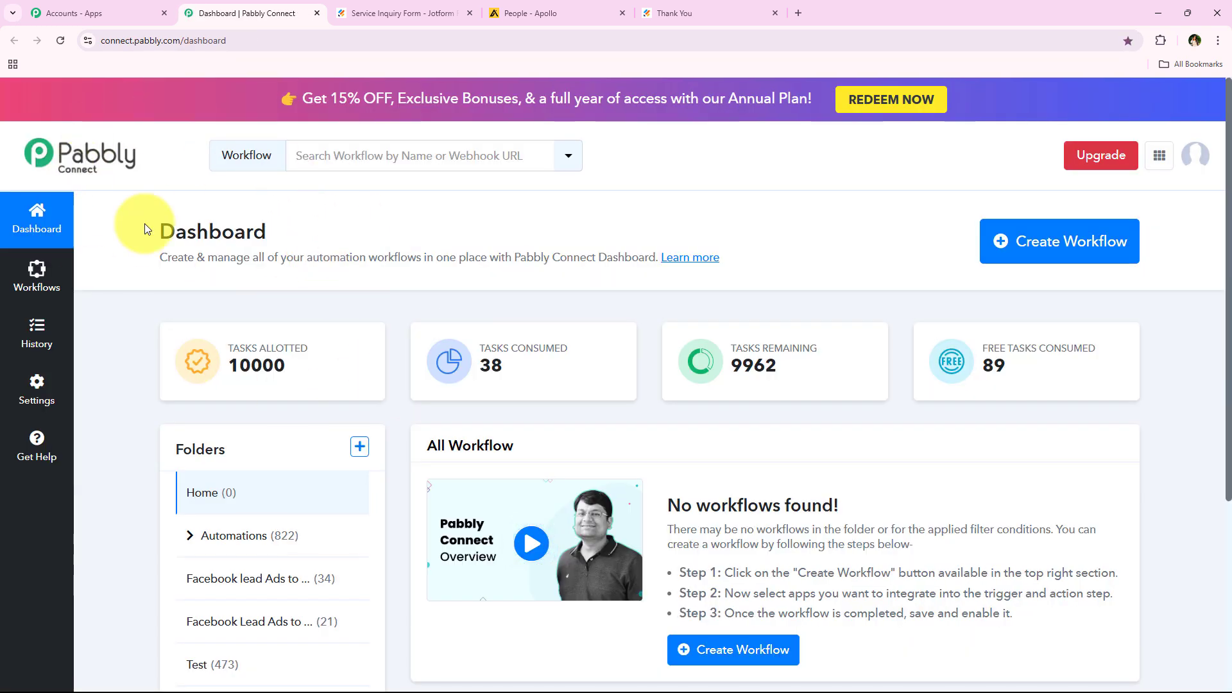
Step: Start a new workflow and select Automations as its folder
left_click(1018, 261)
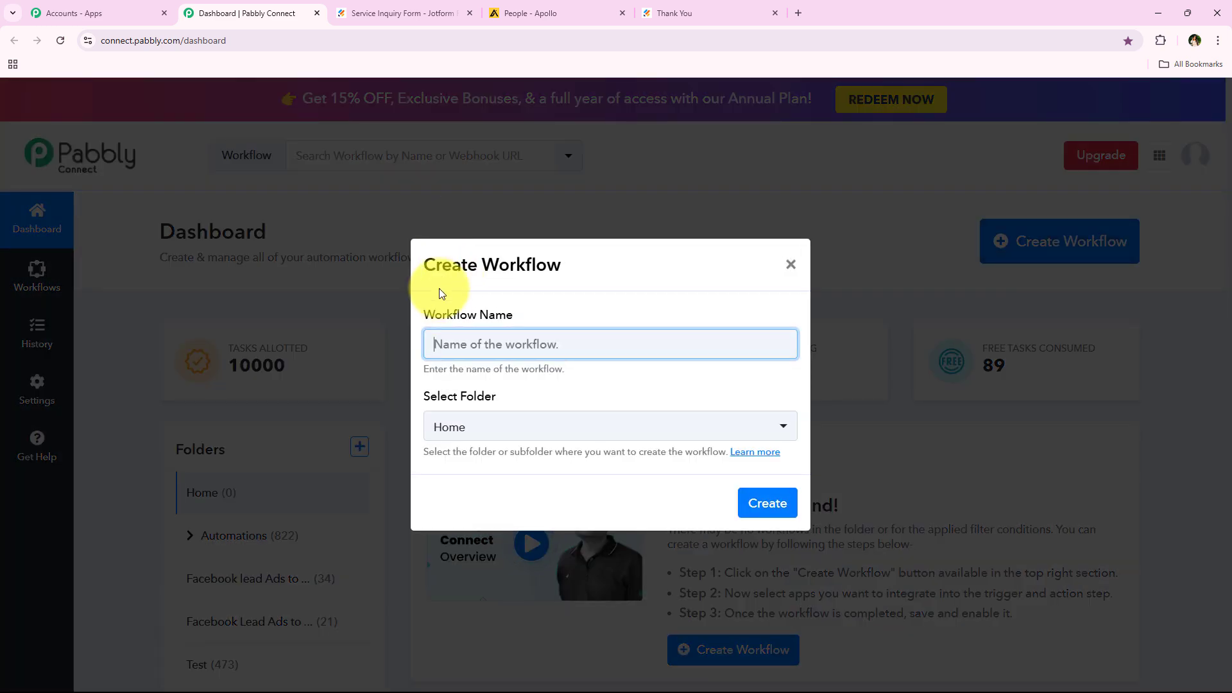
left_click_drag(521, 395, 426, 391)
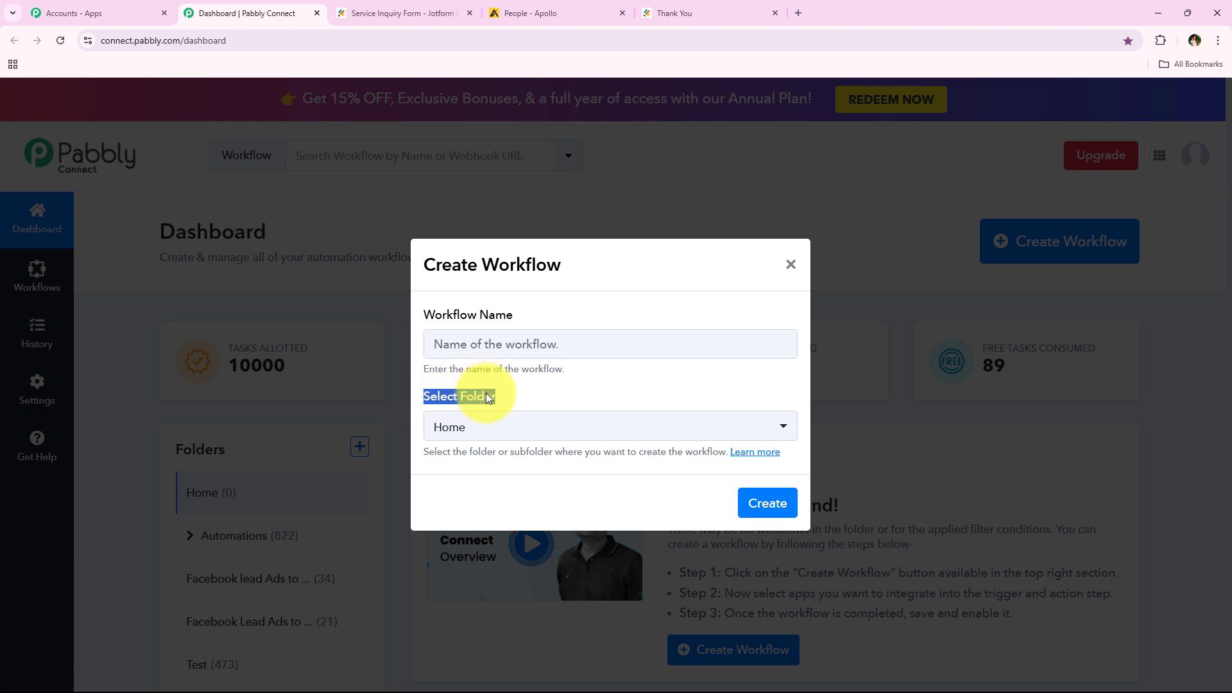
left_click(483, 425)
left_click(482, 426)
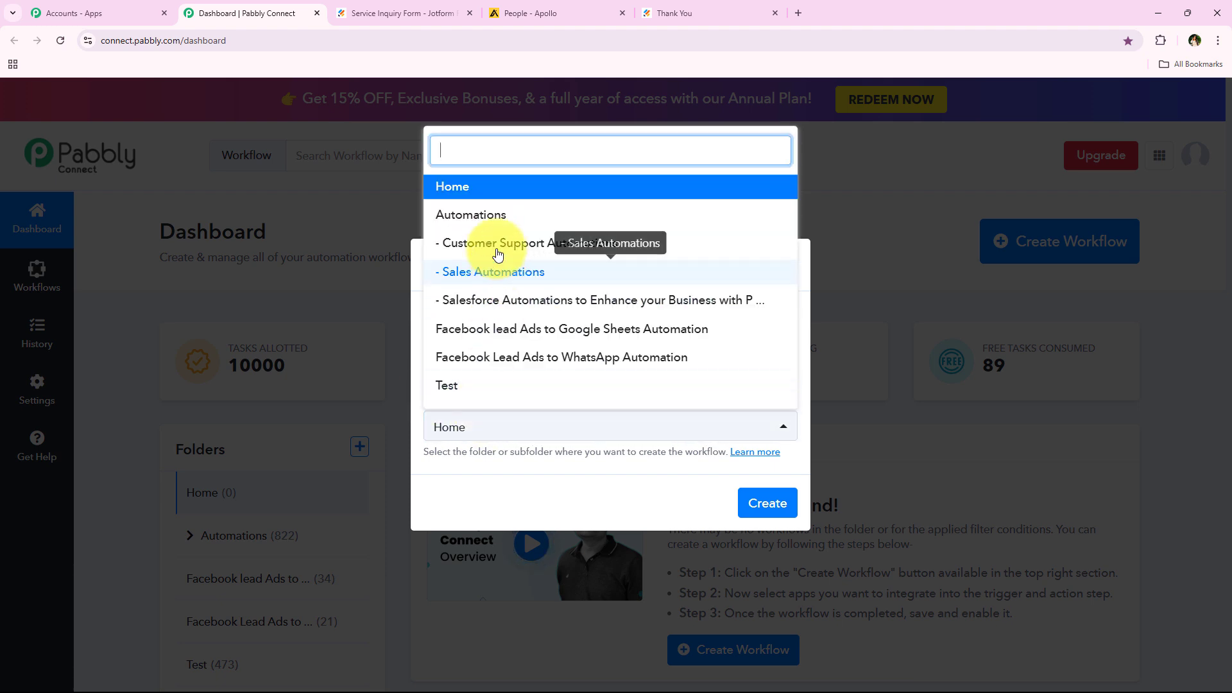
left_click(465, 214)
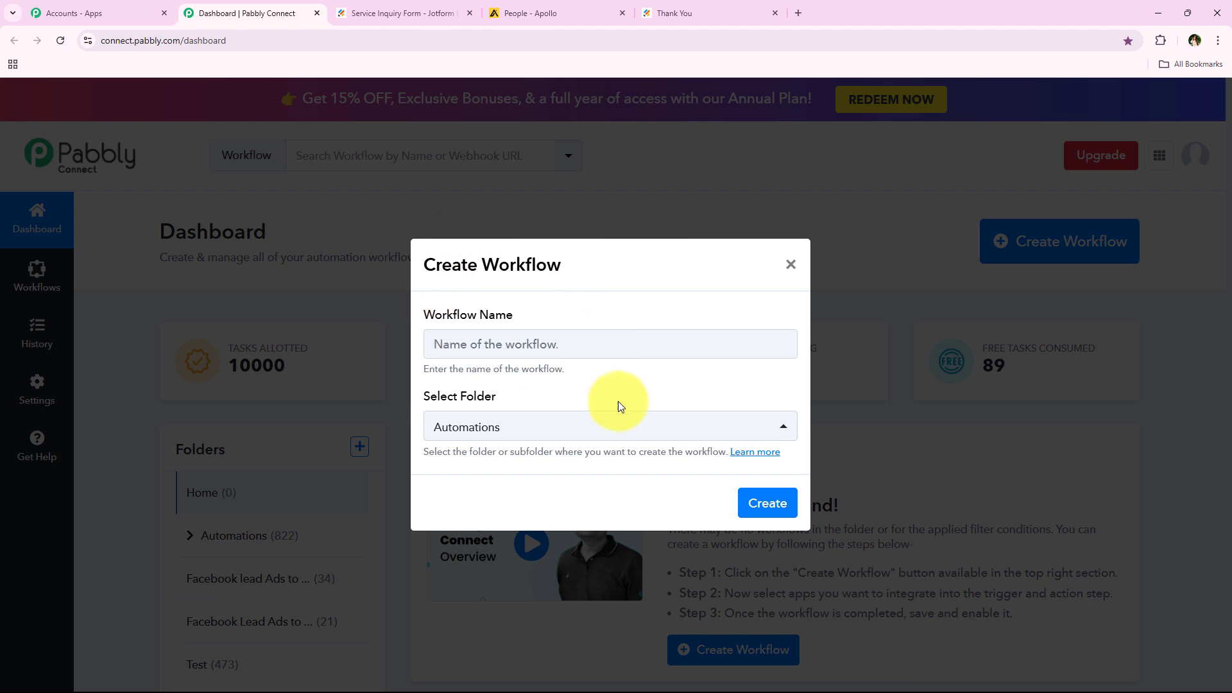
Step: Name the workflow "How to Create Apollo.io Contact on Jotform Submission | Jotform to Apollo.io" and create it
right_click(535, 344)
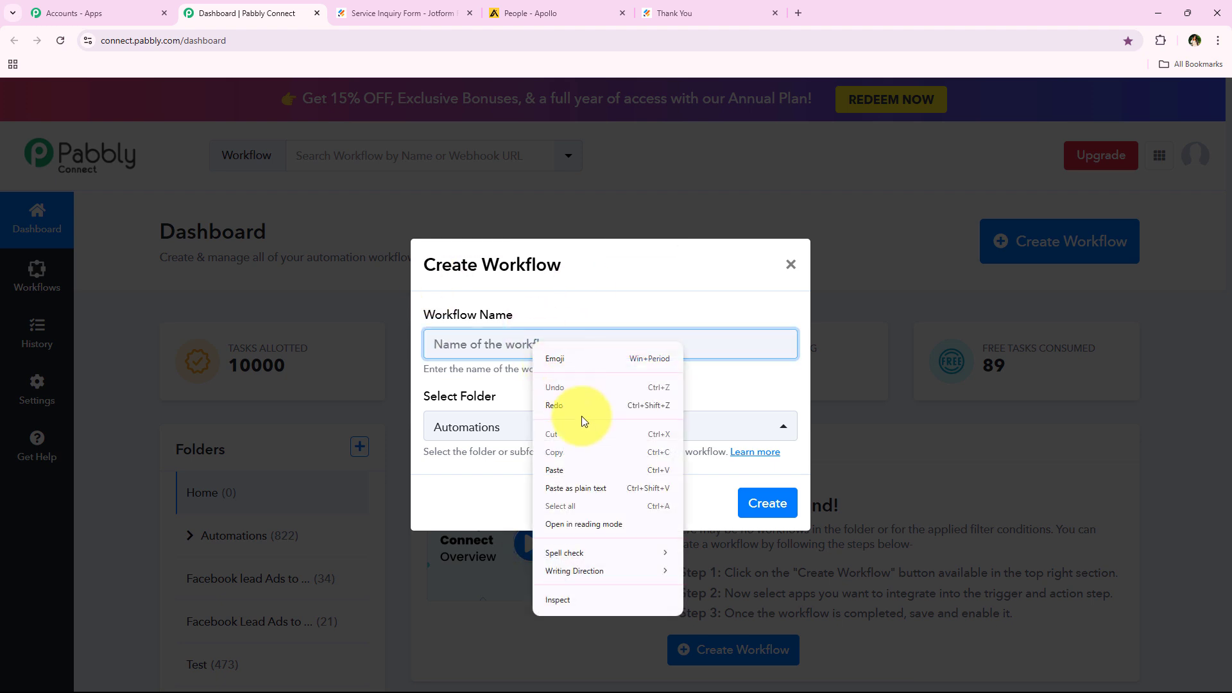
left_click(593, 471)
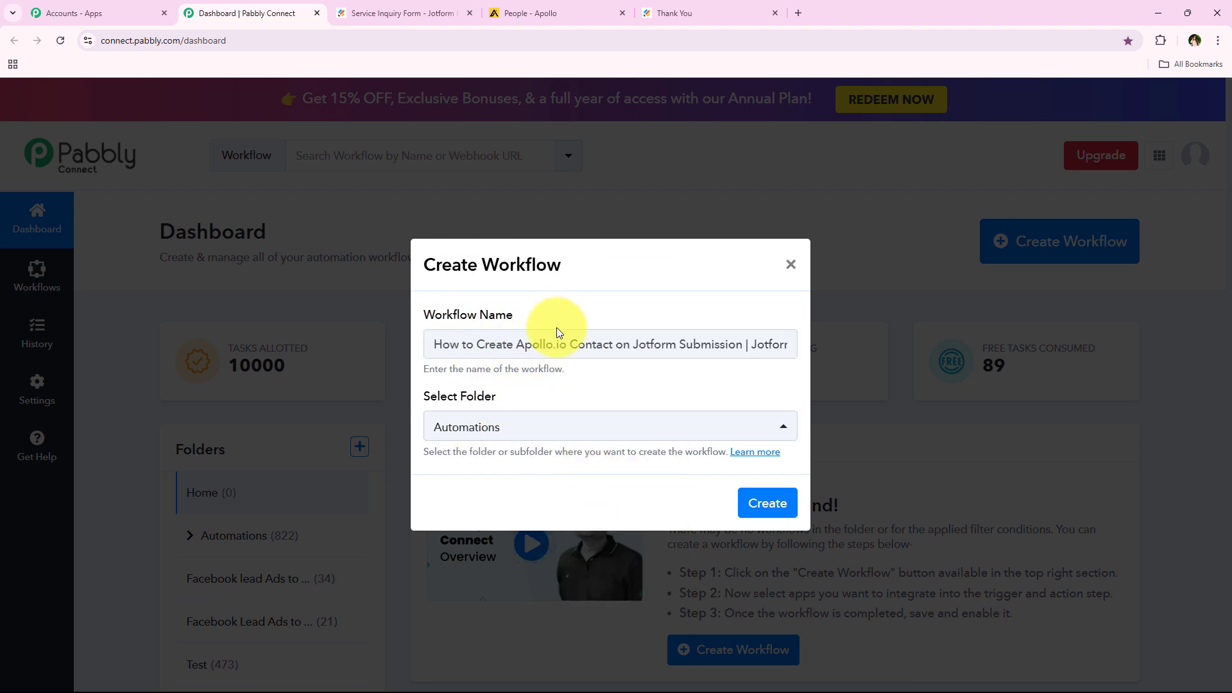
left_click_drag(747, 348, 910, 291)
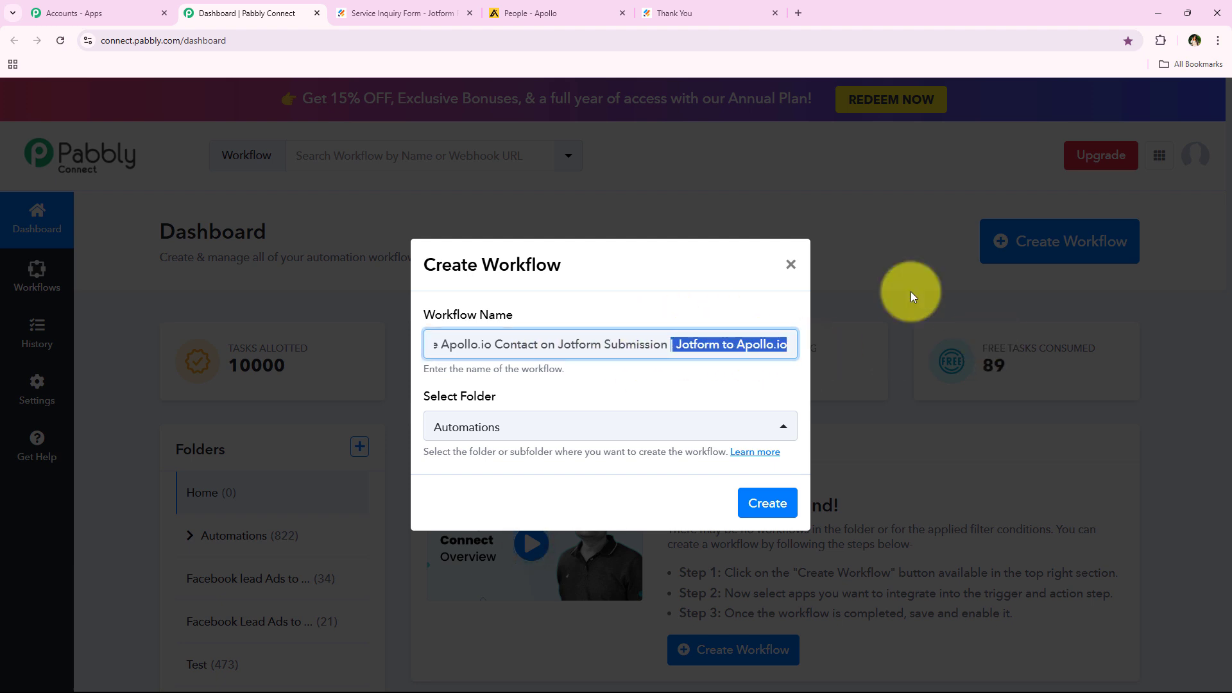
left_click(764, 507)
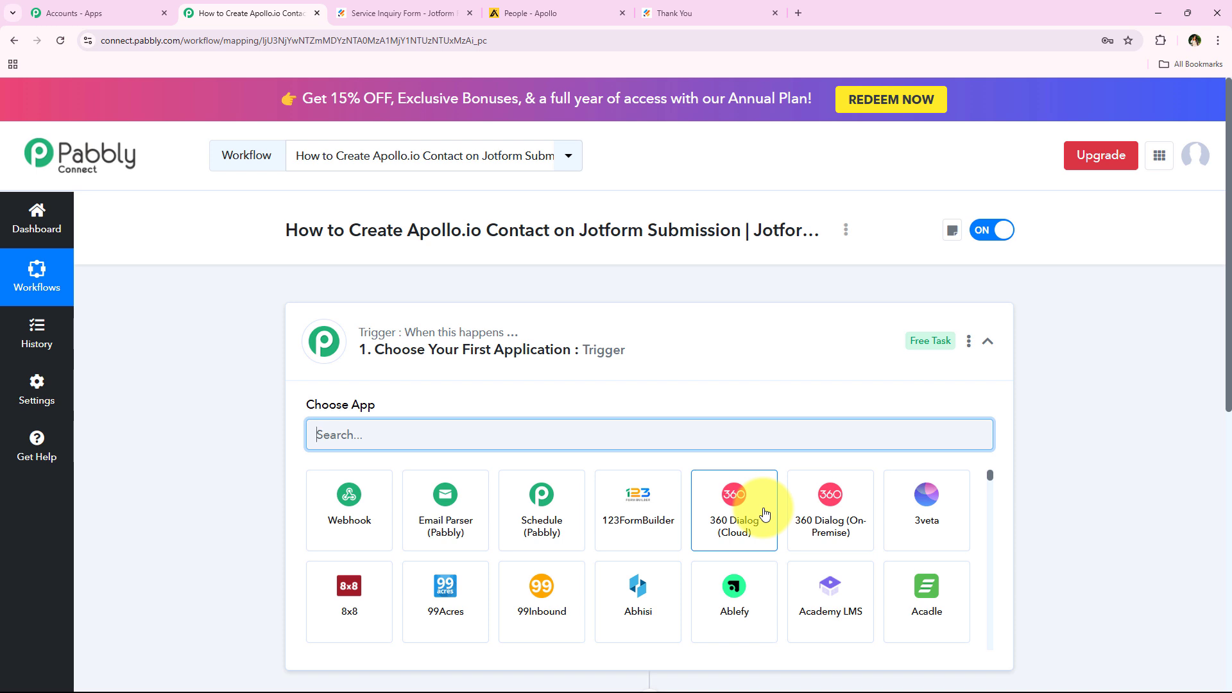
Step: Collapse the trigger step to view the workflow's trigger and action, and reopen the trigger's app selection
left_click(597, 364)
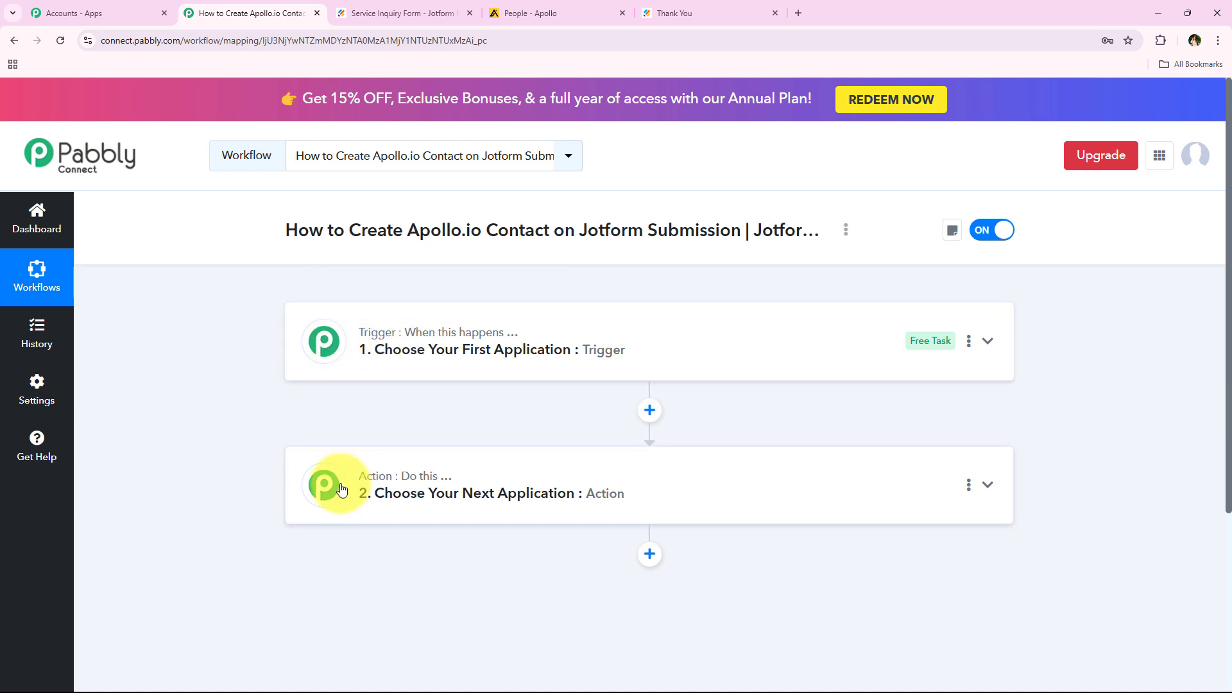
mouse_move(403, 483)
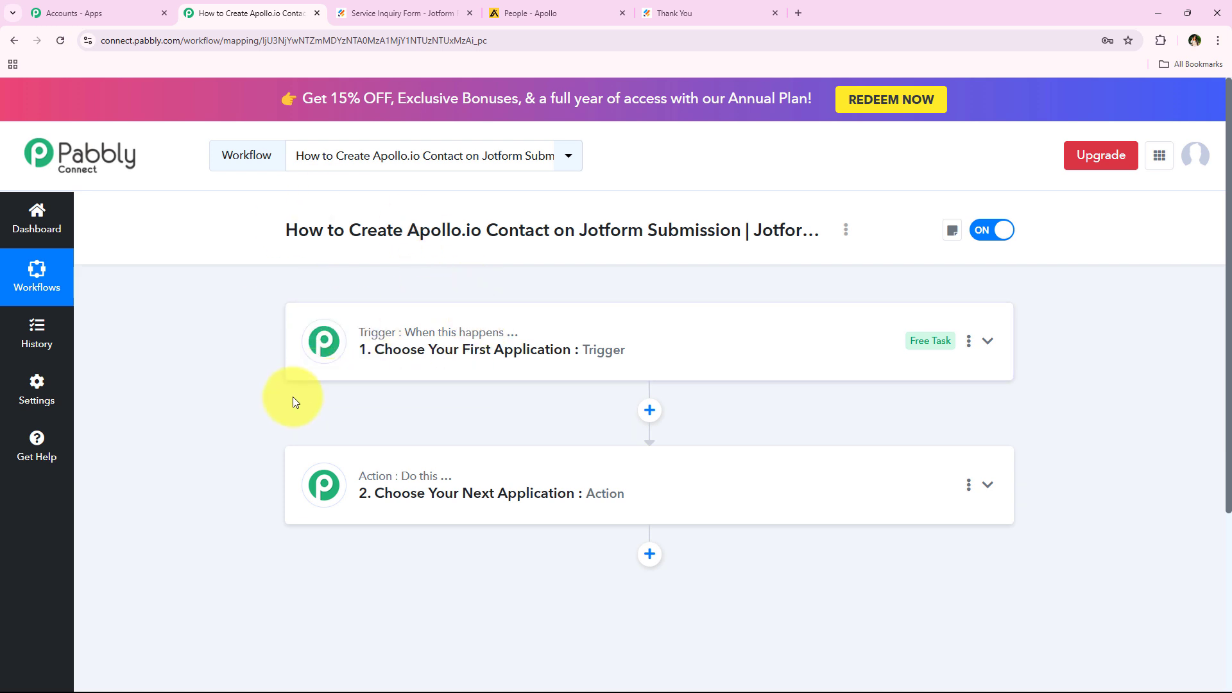
left_click(411, 340)
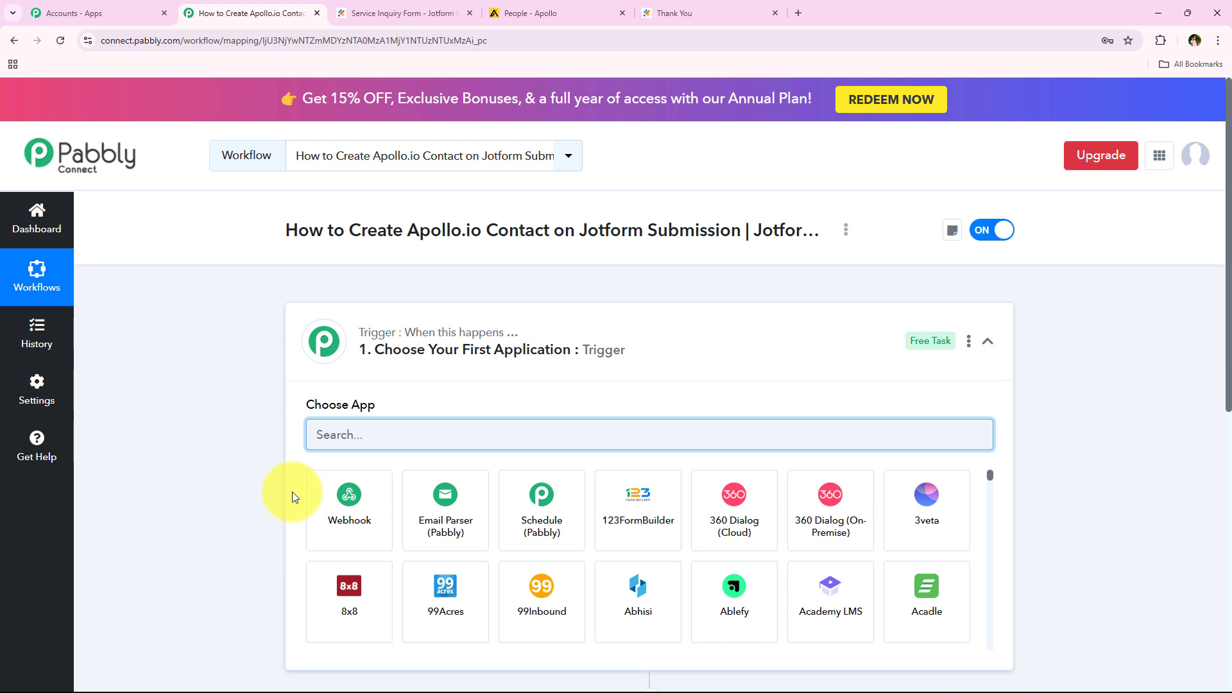
Step: Set Jotform as the trigger app with New Response as its trigger event
type("Jo")
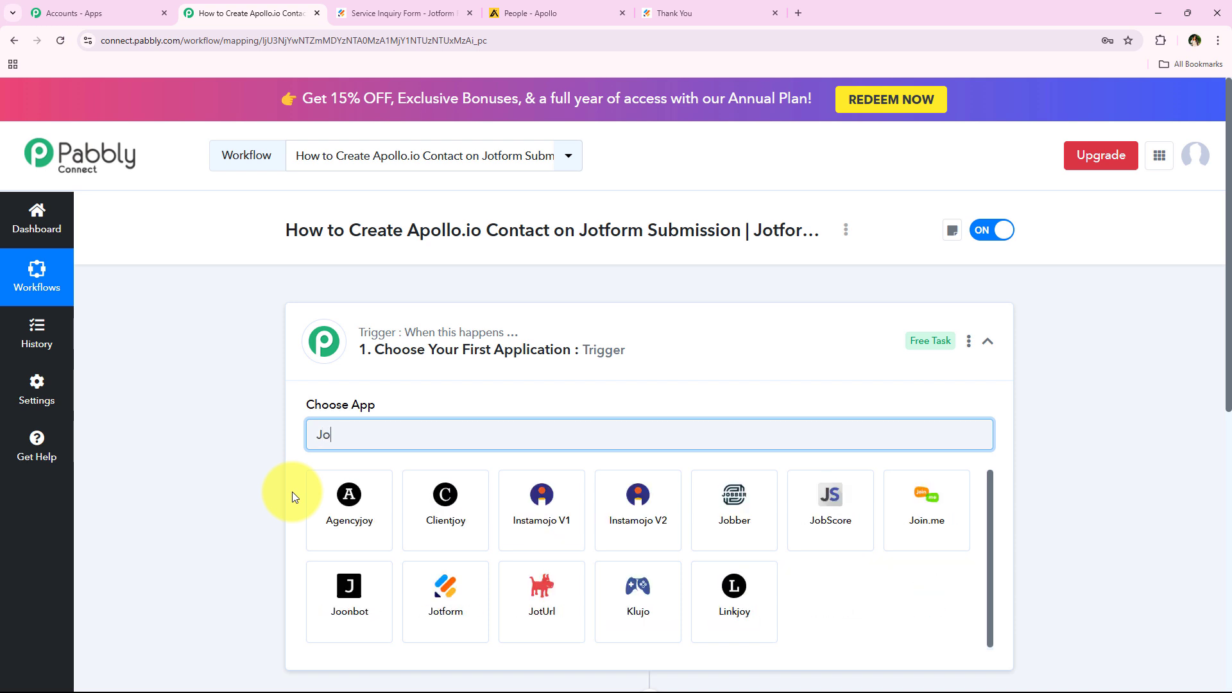
type("tfor")
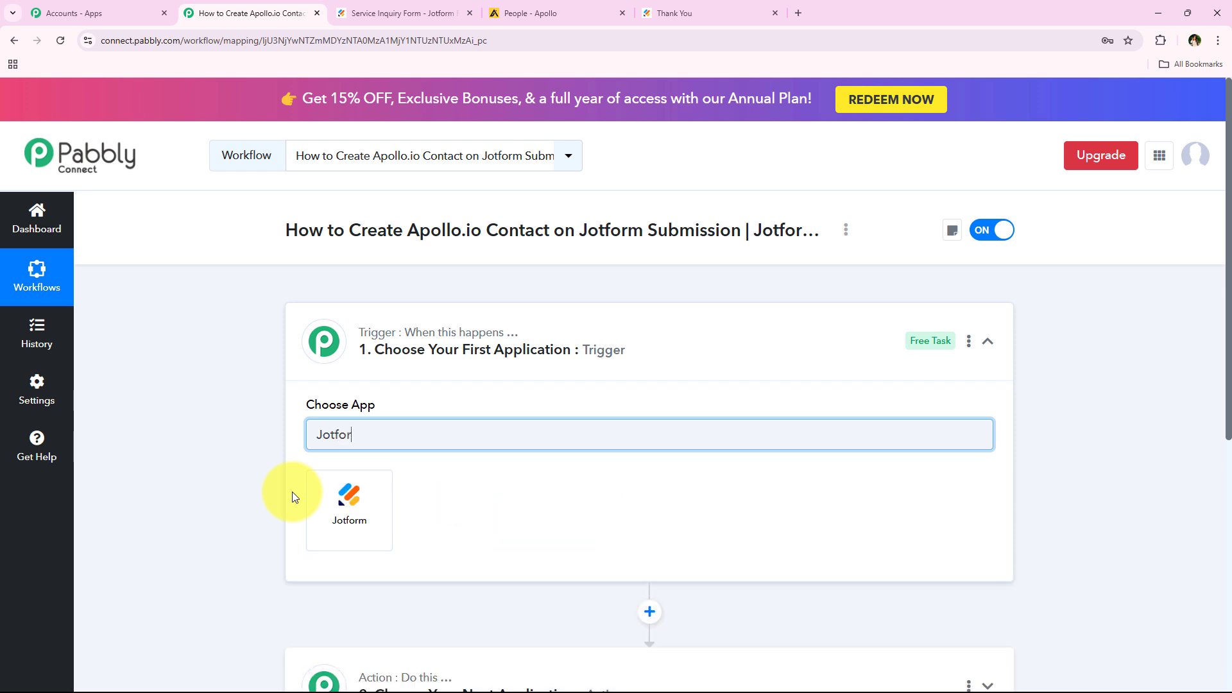
type("m")
left_click(377, 482)
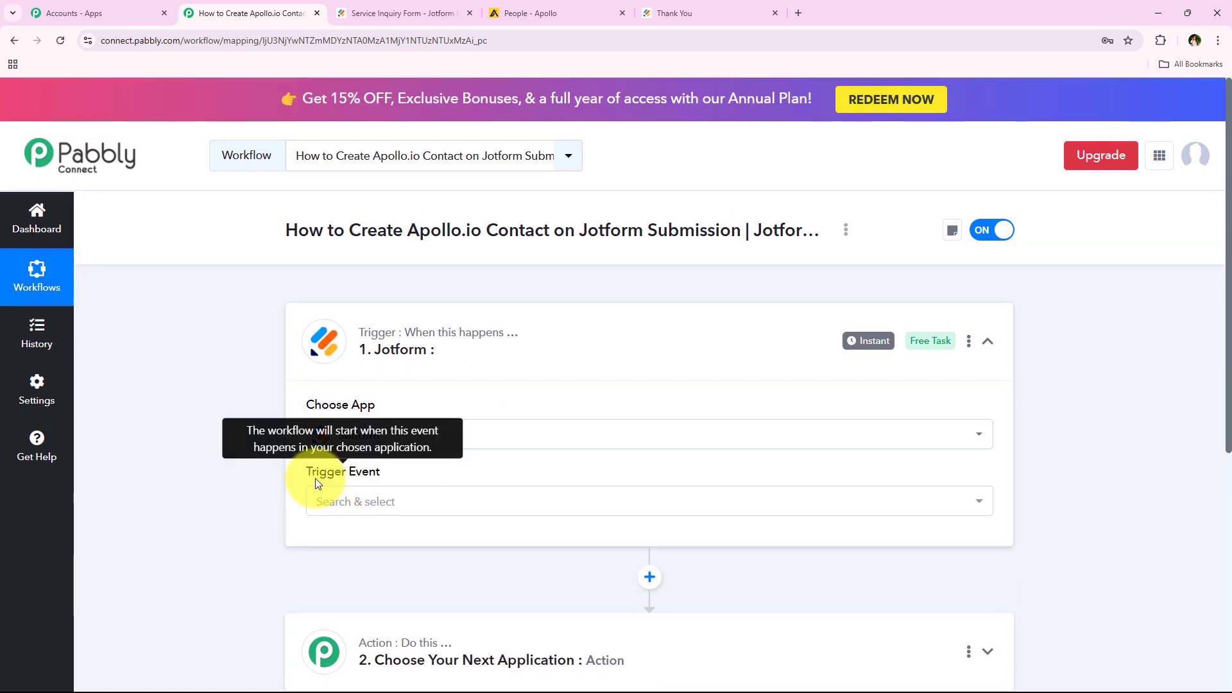
mouse_move(321, 469)
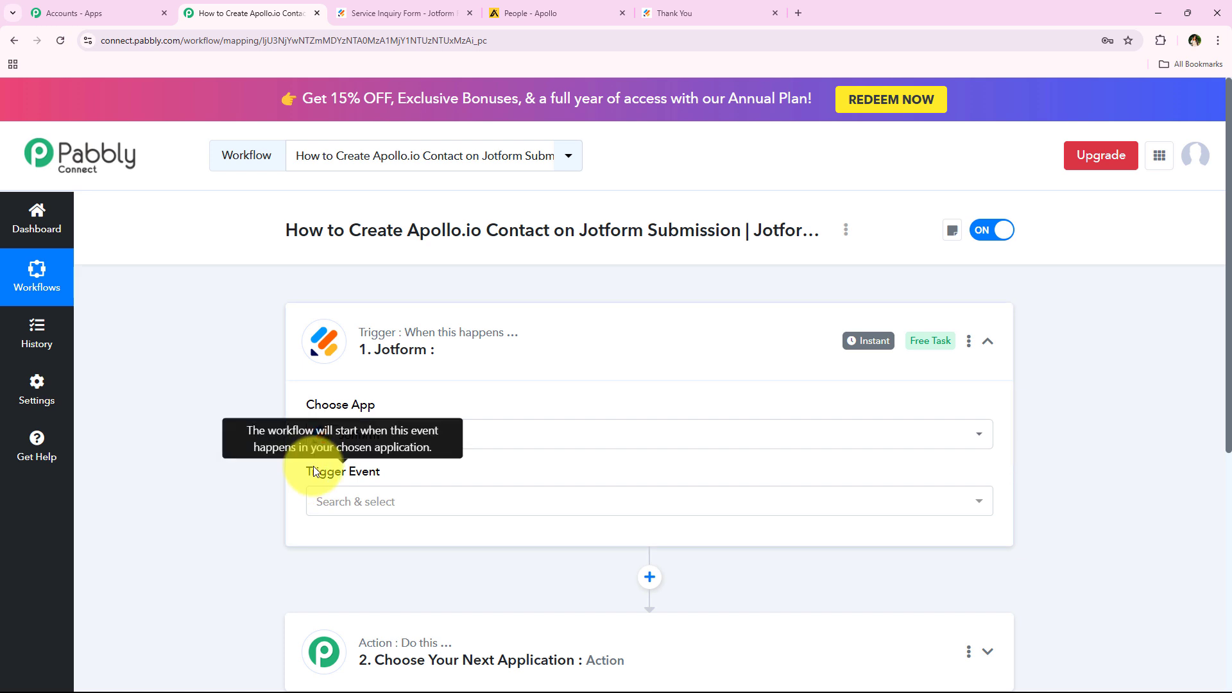
left_click(329, 500)
scroll(417, 536, "down", 1)
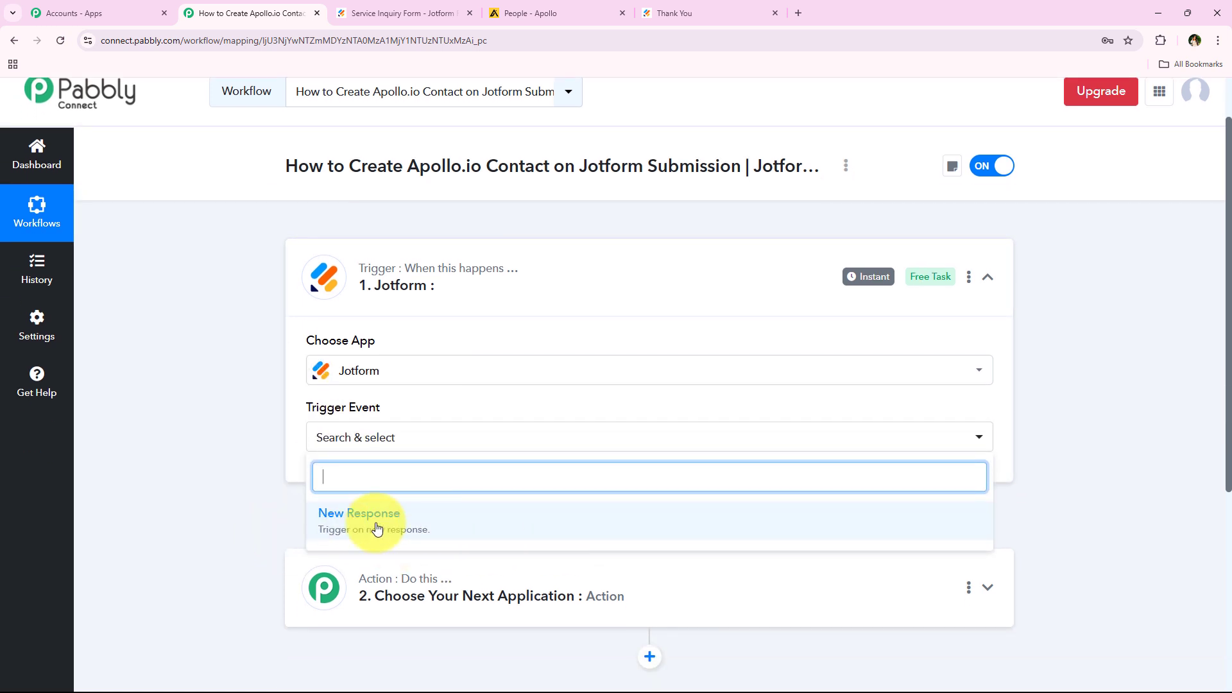
left_click(518, 530)
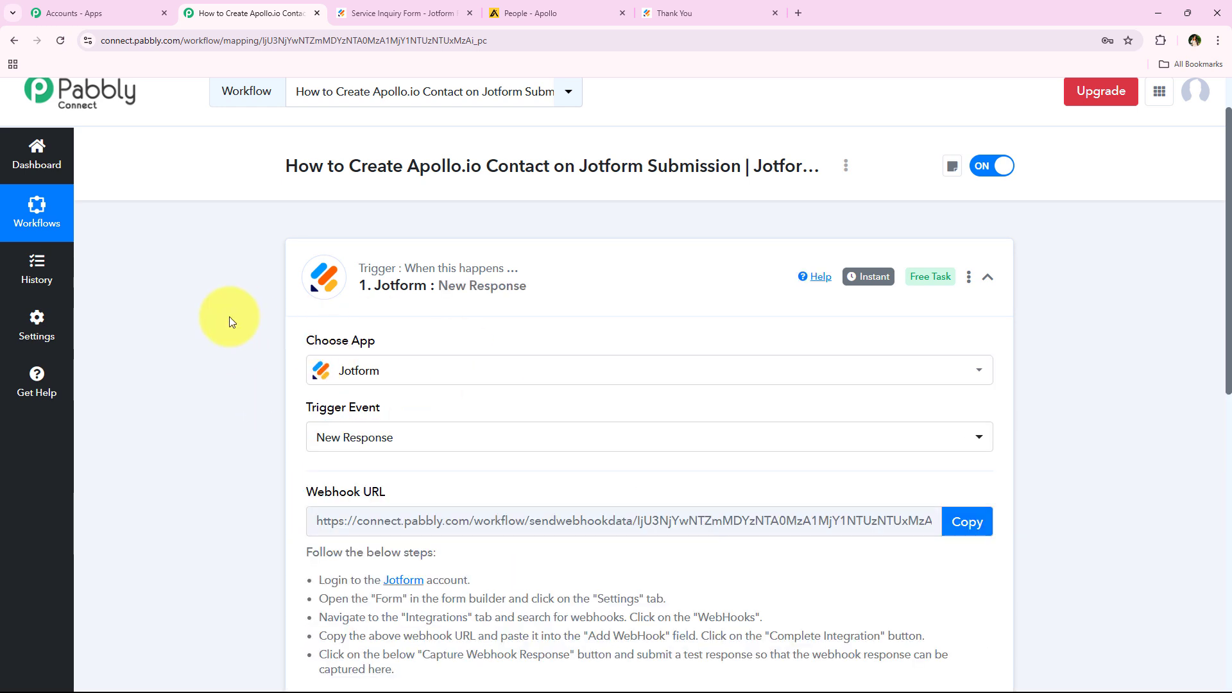
Step: Copy the Jotform trigger's webhook URL and read through the instructions for adding it to the form
scroll(224, 336, "down", 2)
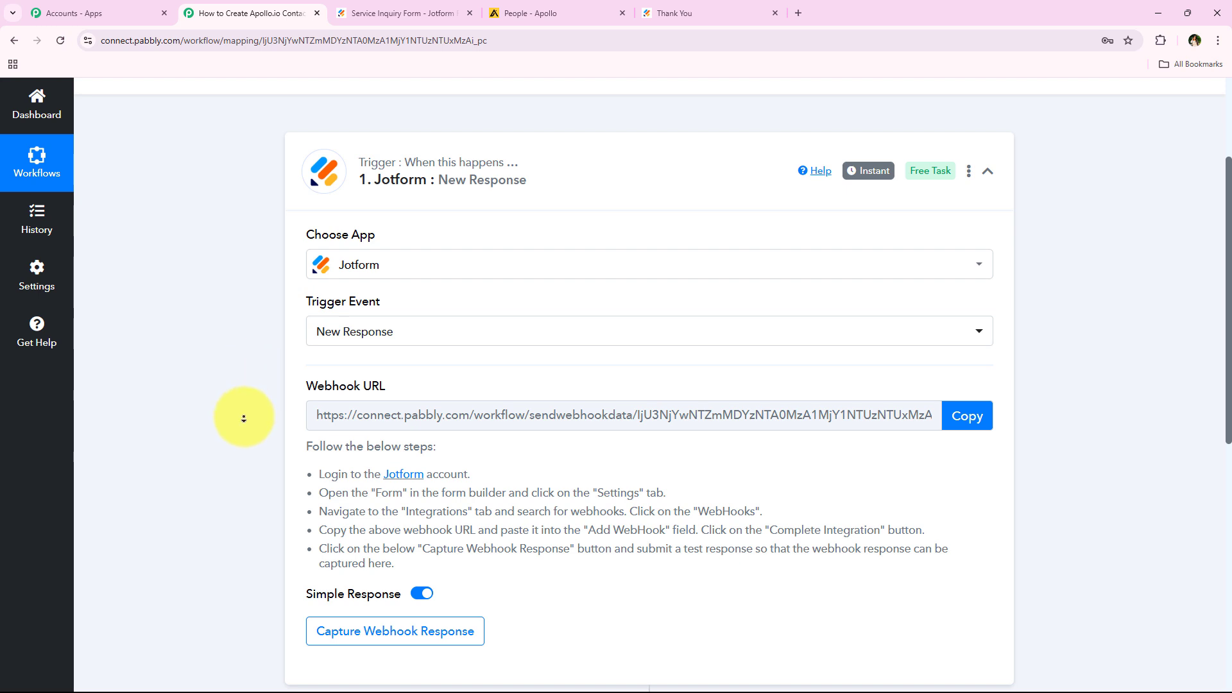
scroll(244, 397, "down", 2)
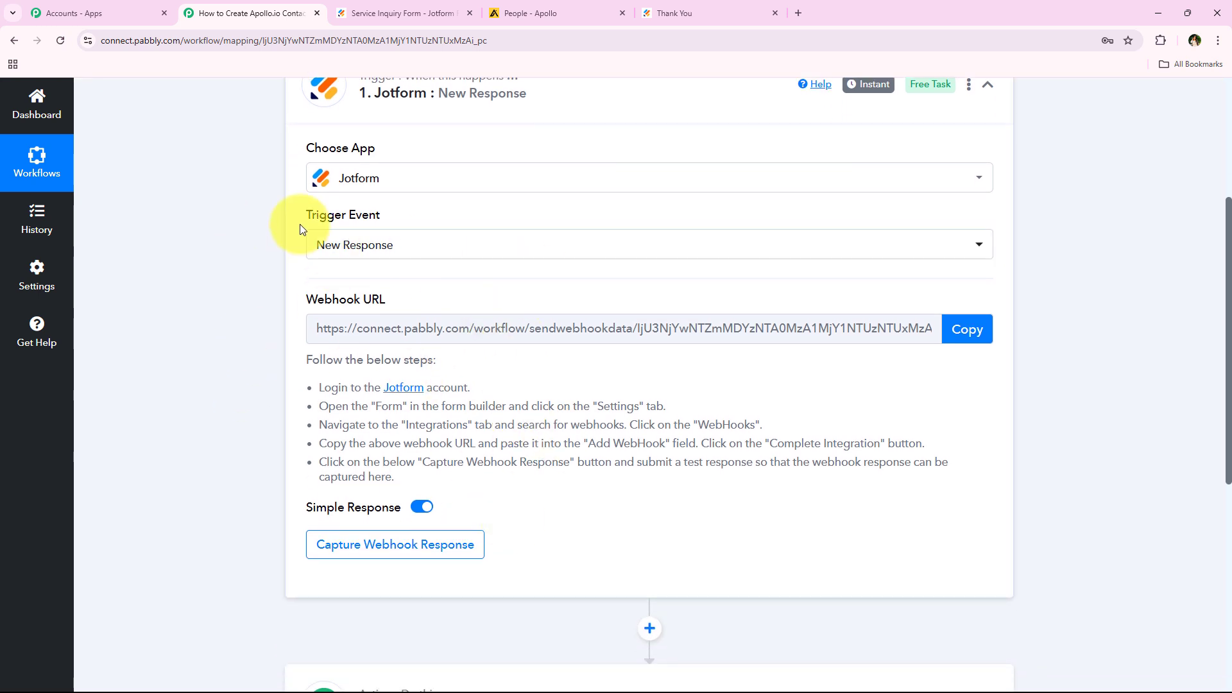
scroll(205, 334, "up", 1)
scroll(206, 311, "up", 1)
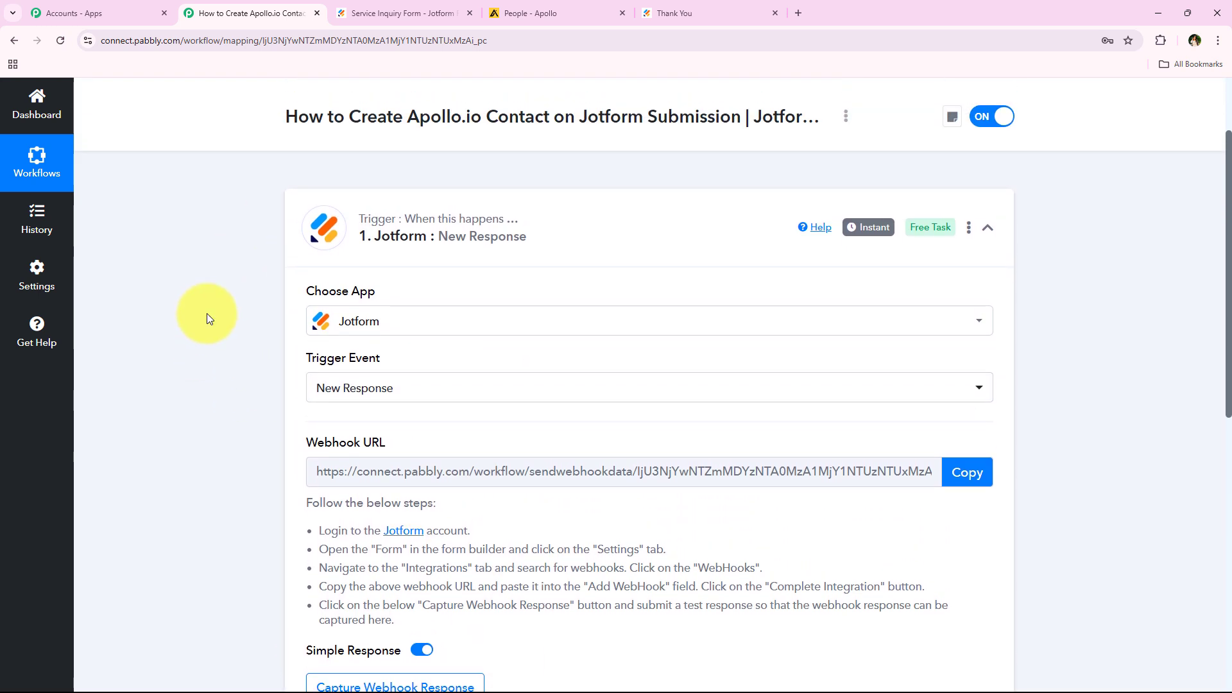
scroll(249, 351, "down", 1)
scroll(250, 351, "down", 1)
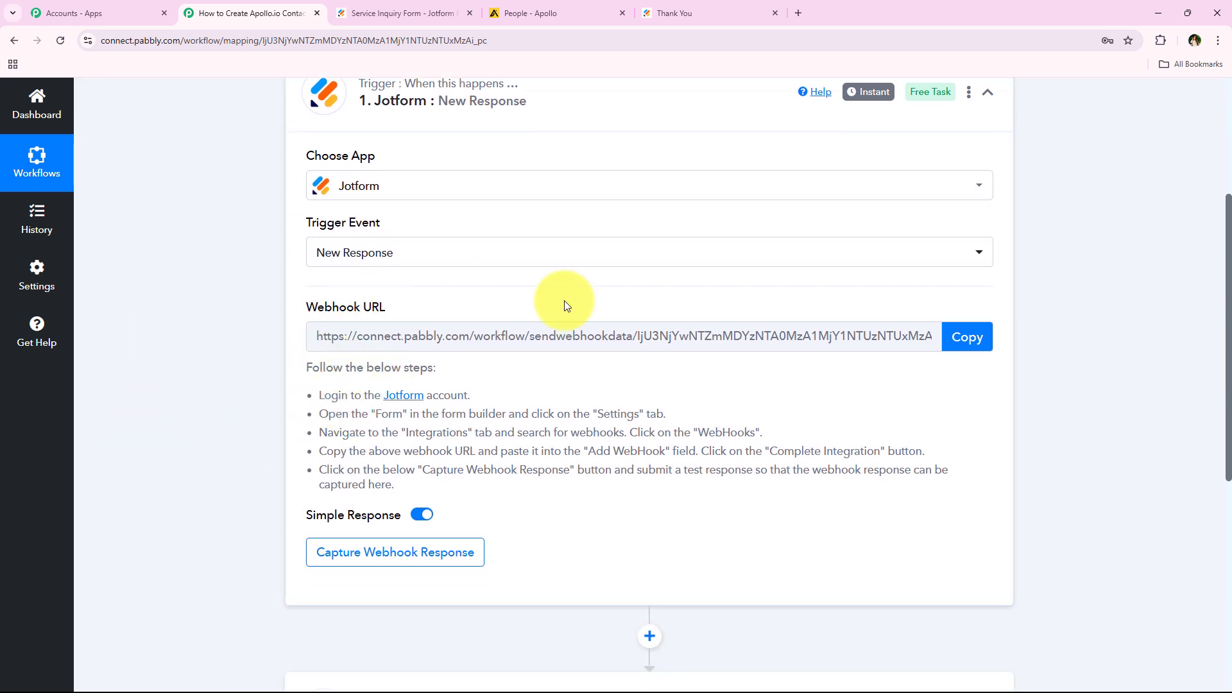
left_click(978, 325)
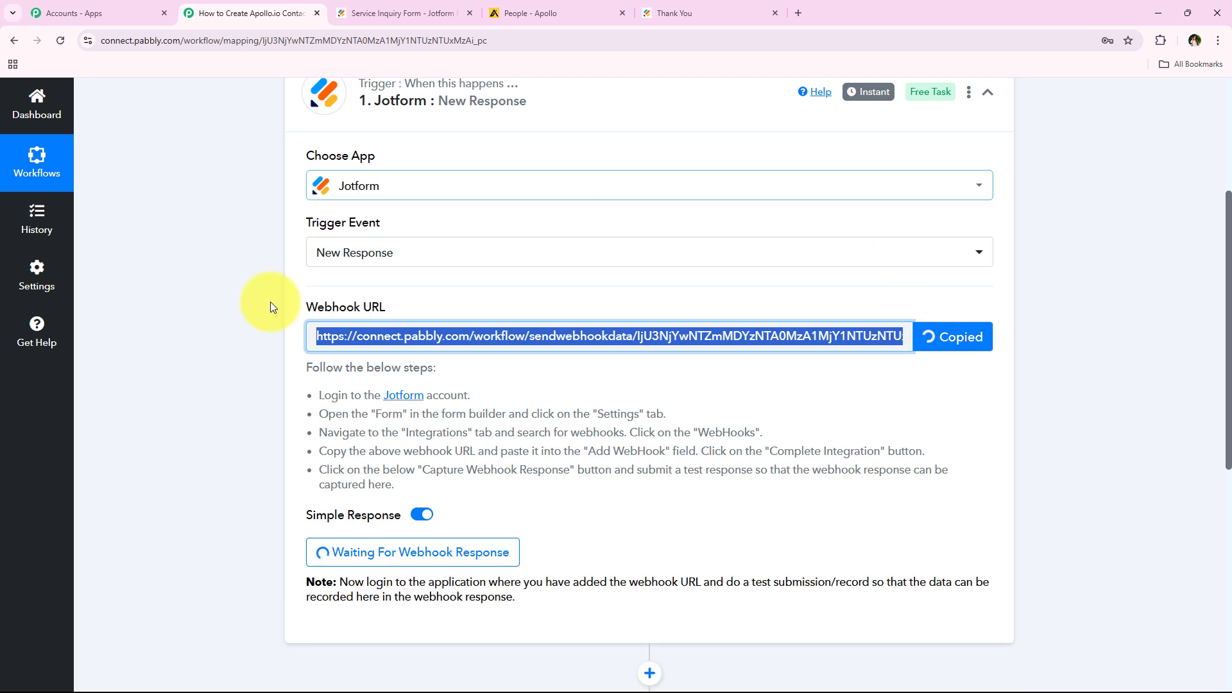
left_click_drag(316, 398, 475, 396)
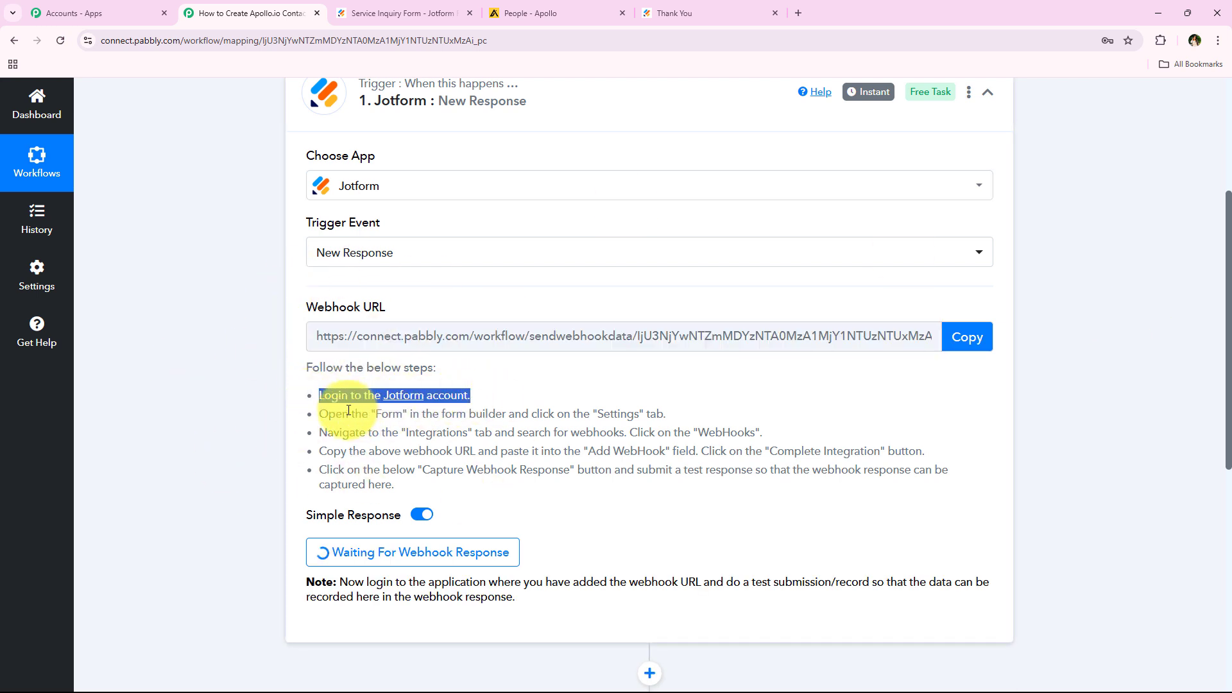
left_click_drag(319, 414, 668, 416)
left_click_drag(318, 435, 770, 432)
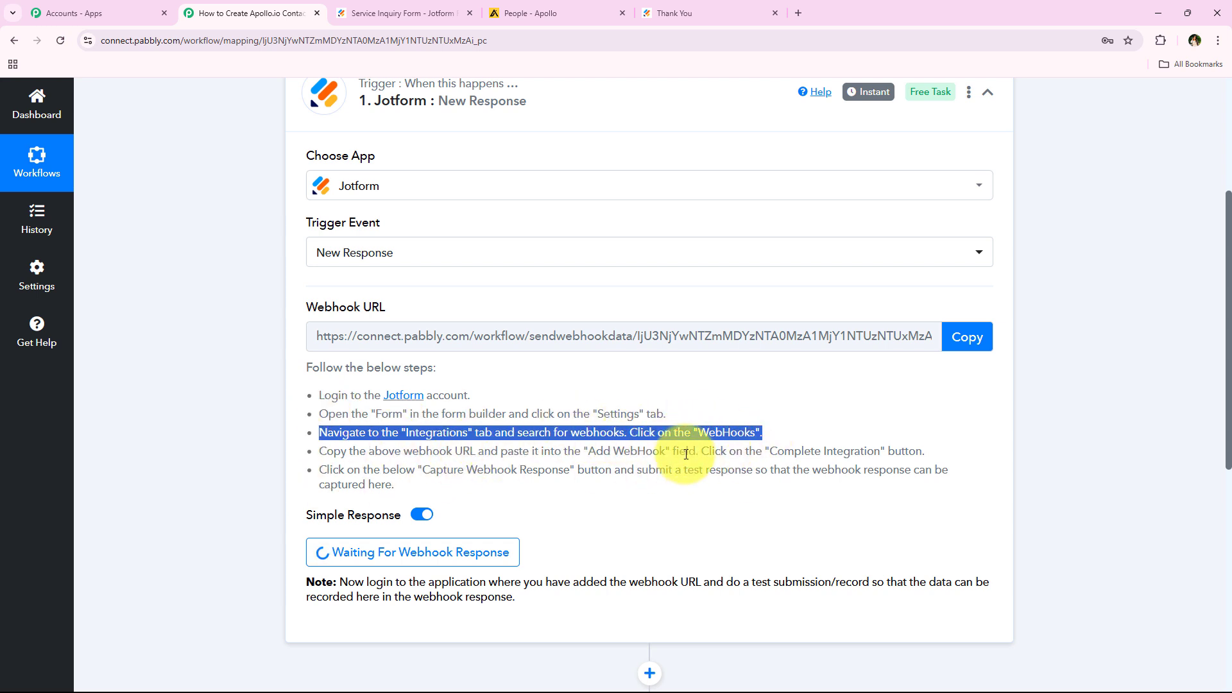
left_click(678, 536)
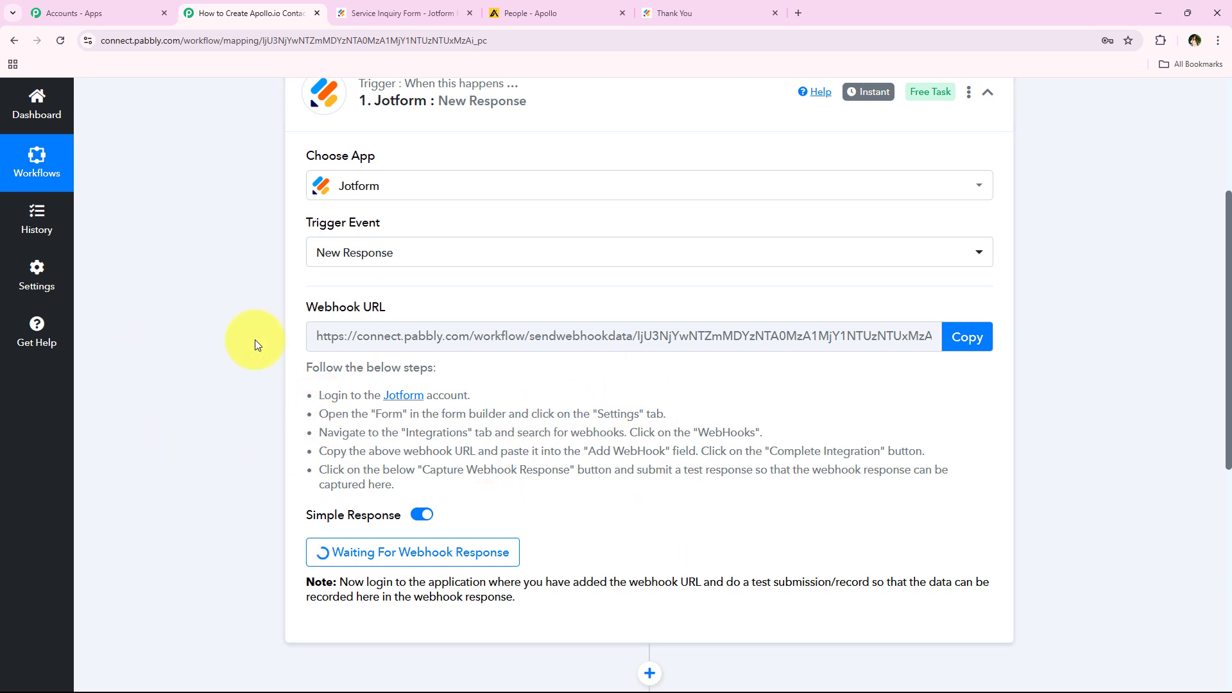
Step: Switch to Jotform, open the Service Inquiry Form's integration settings, and find and open the Webhooks integration
left_click(440, 12)
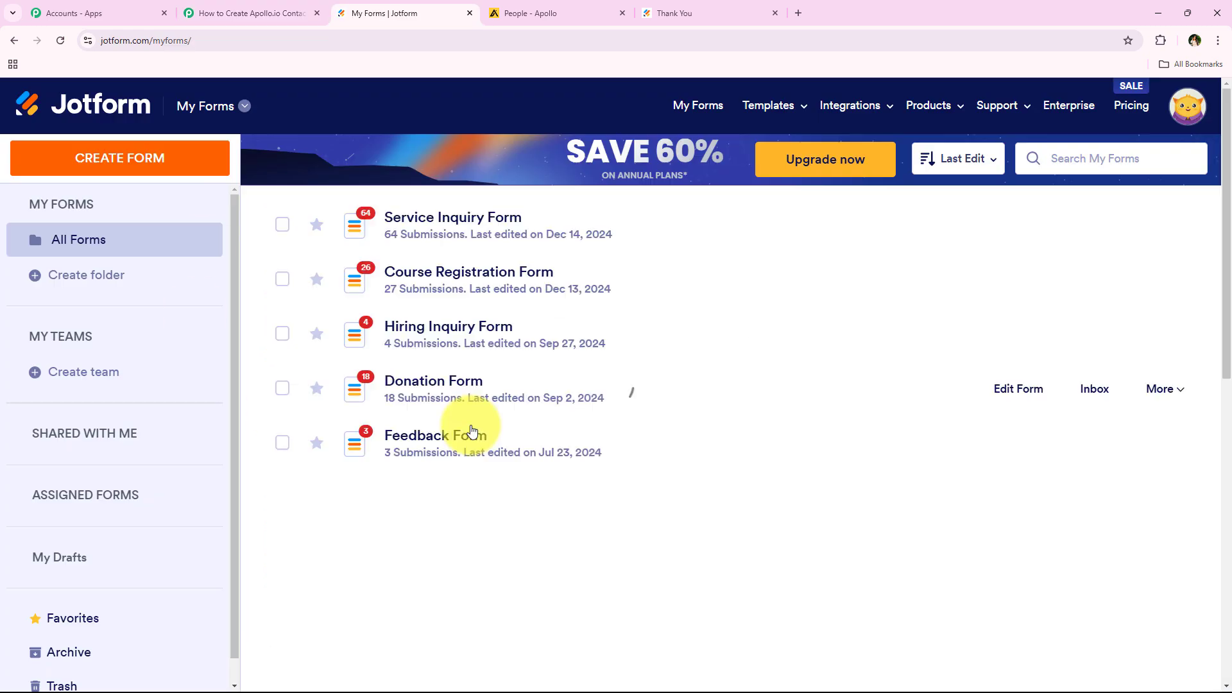
left_click(942, 131)
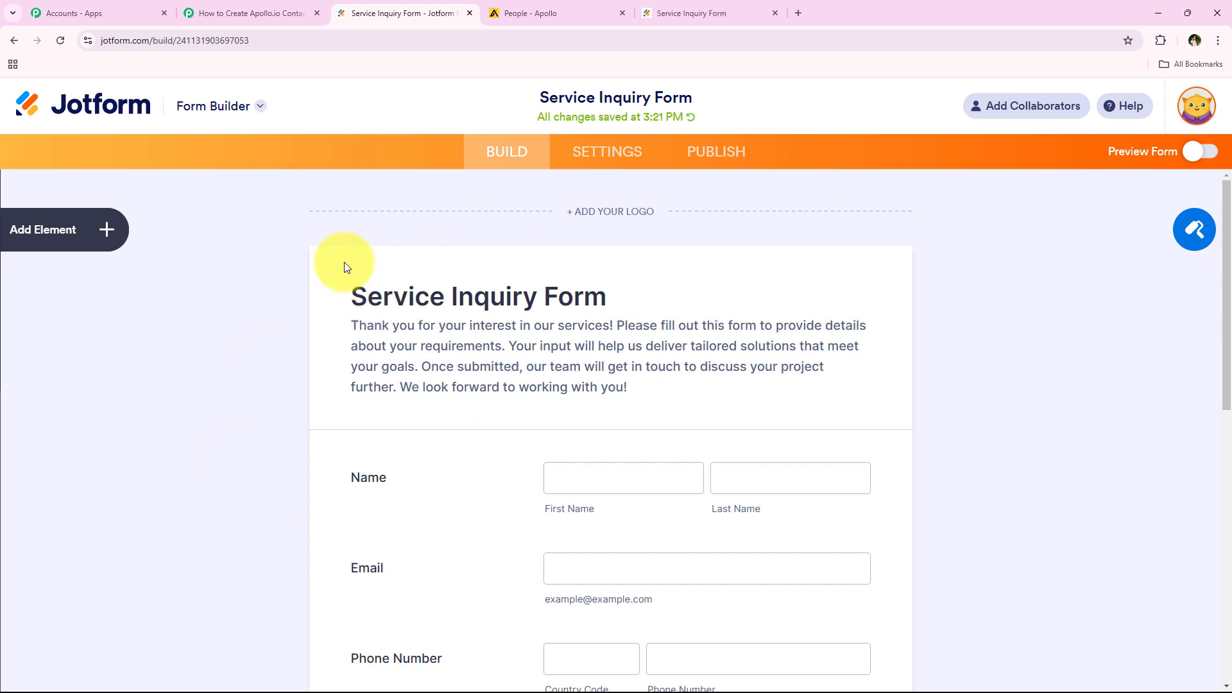
left_click(613, 155)
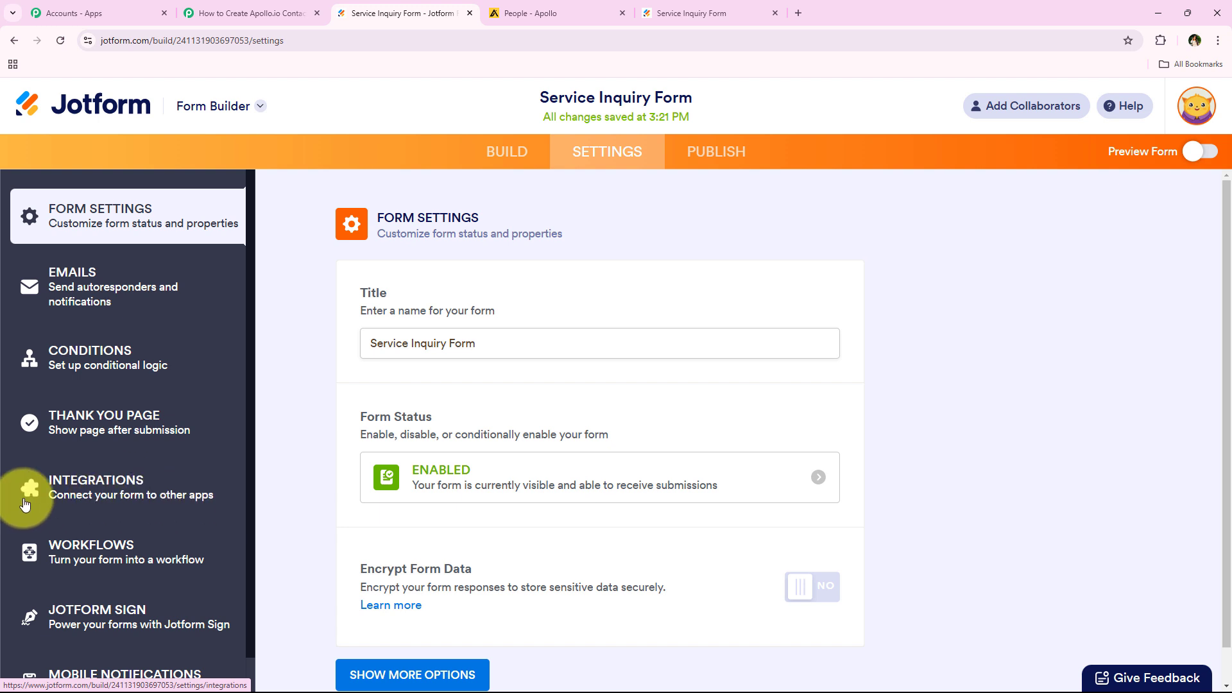
left_click(96, 500)
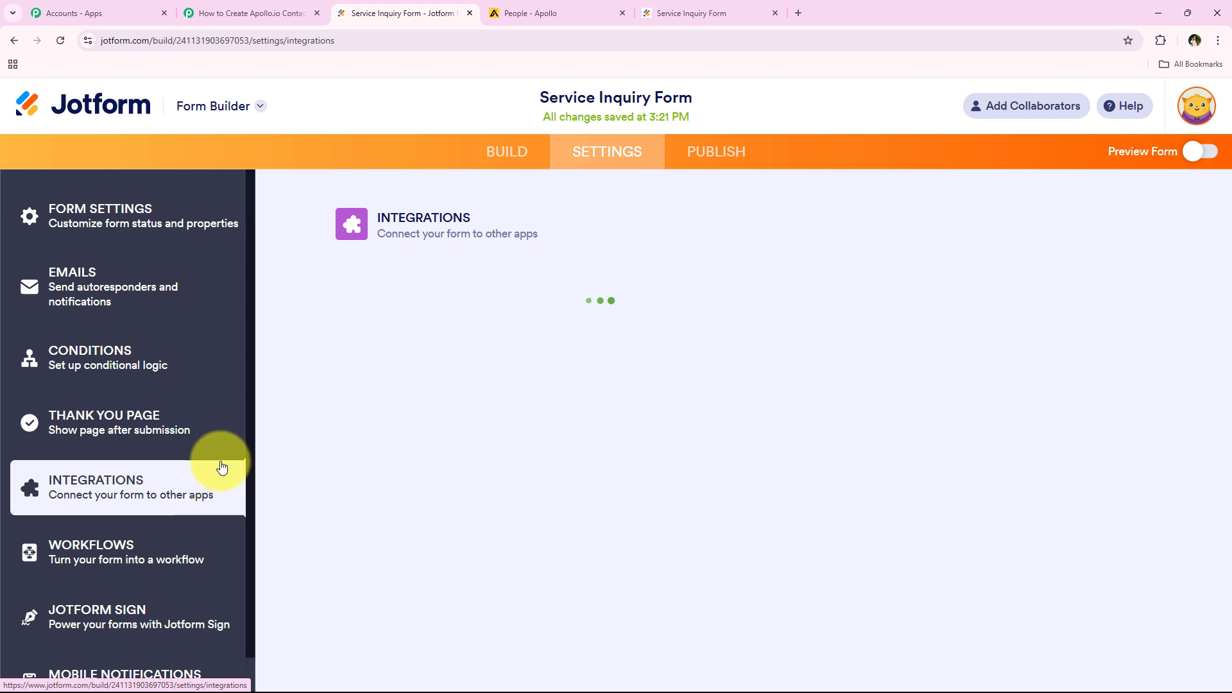
left_click(712, 275)
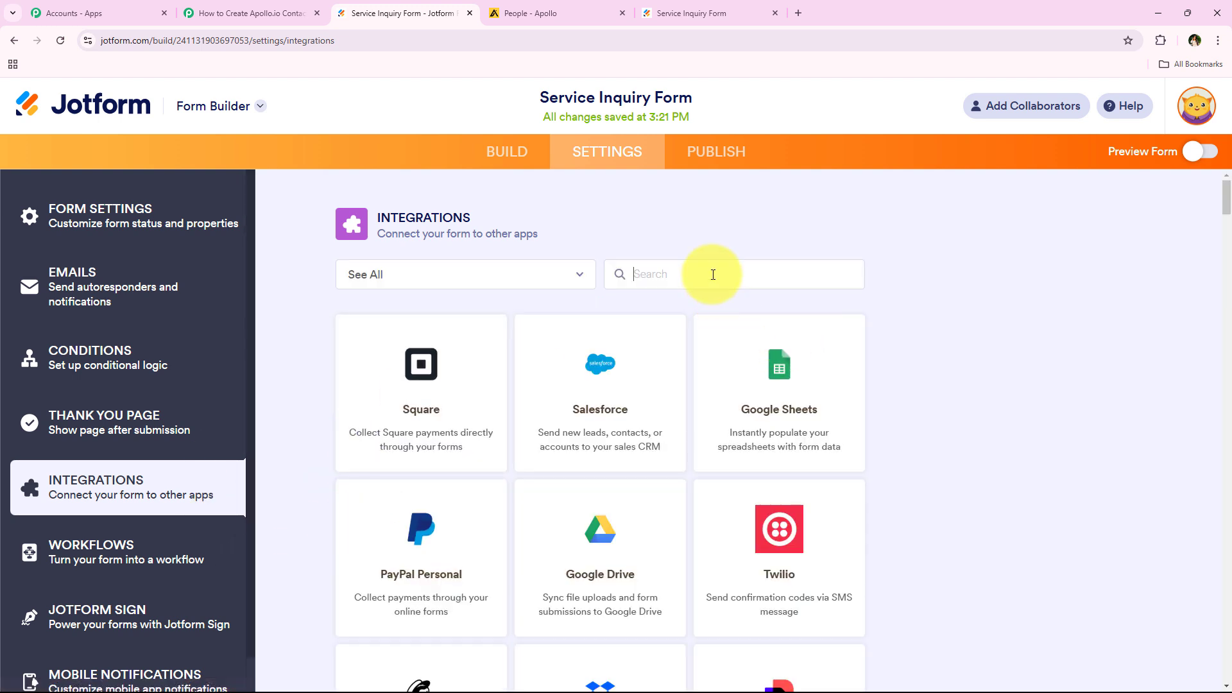
type("We")
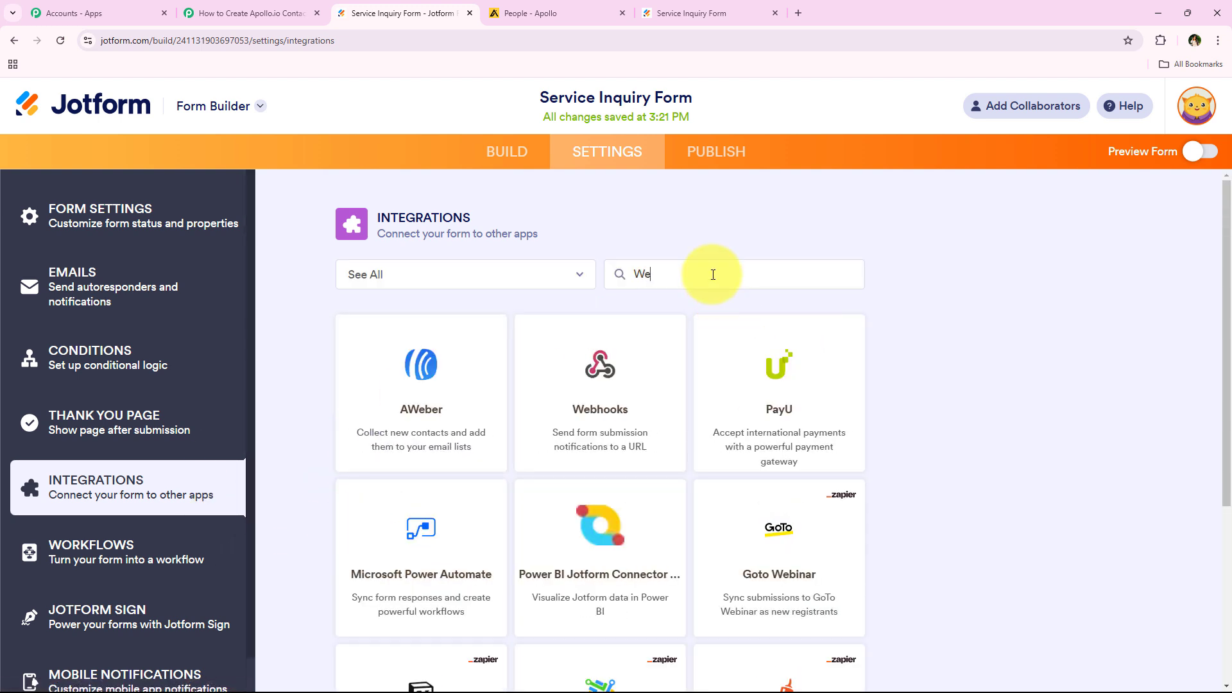
left_click(612, 411)
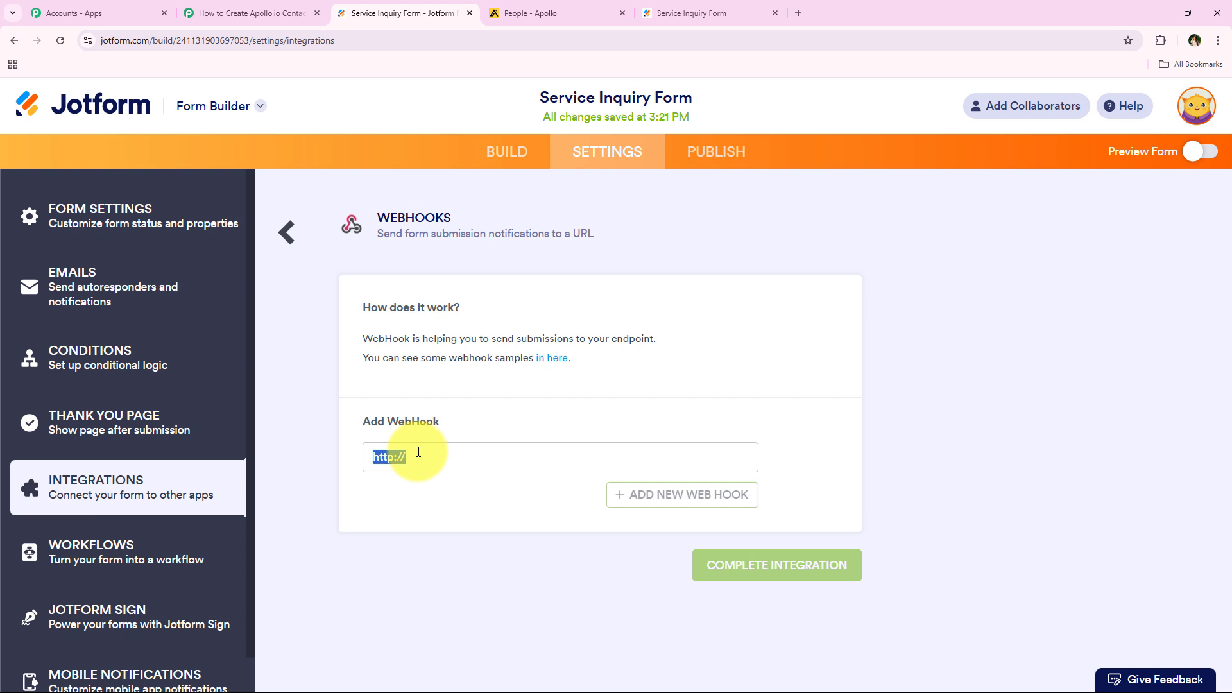
Step: Replace the placeholder webhook address with the copied Pabbly webhook URL and complete the integration
key("BackSpace")
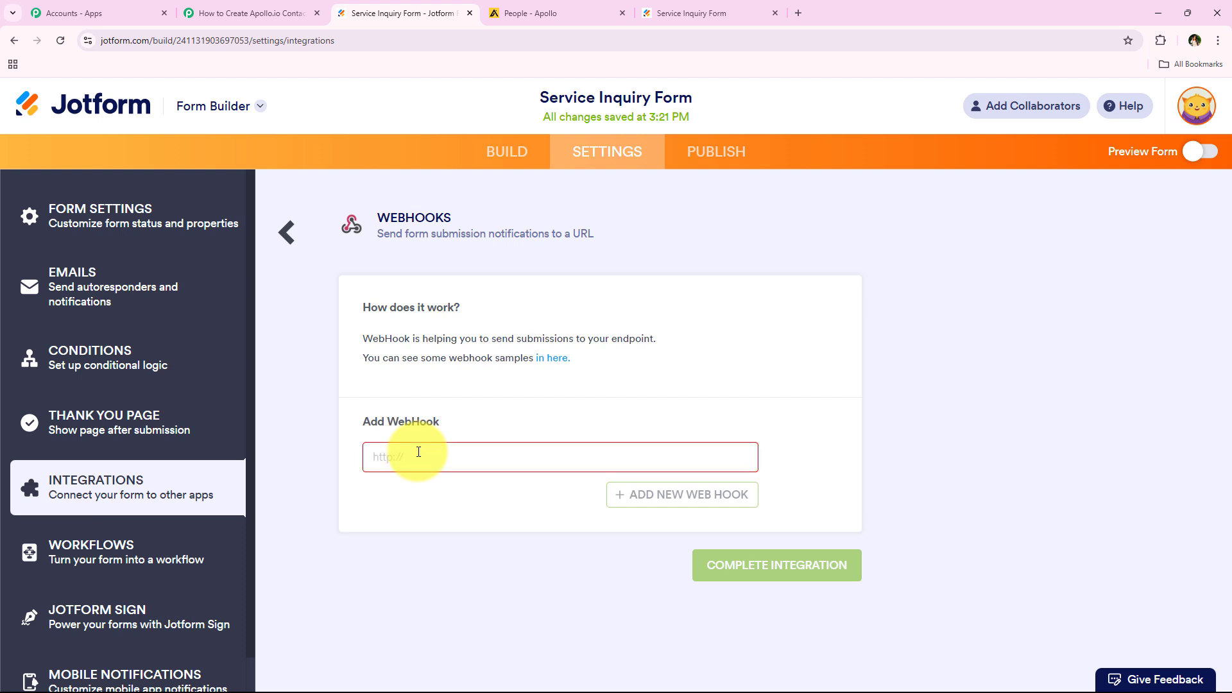
key("ctrl+v")
left_click(443, 501)
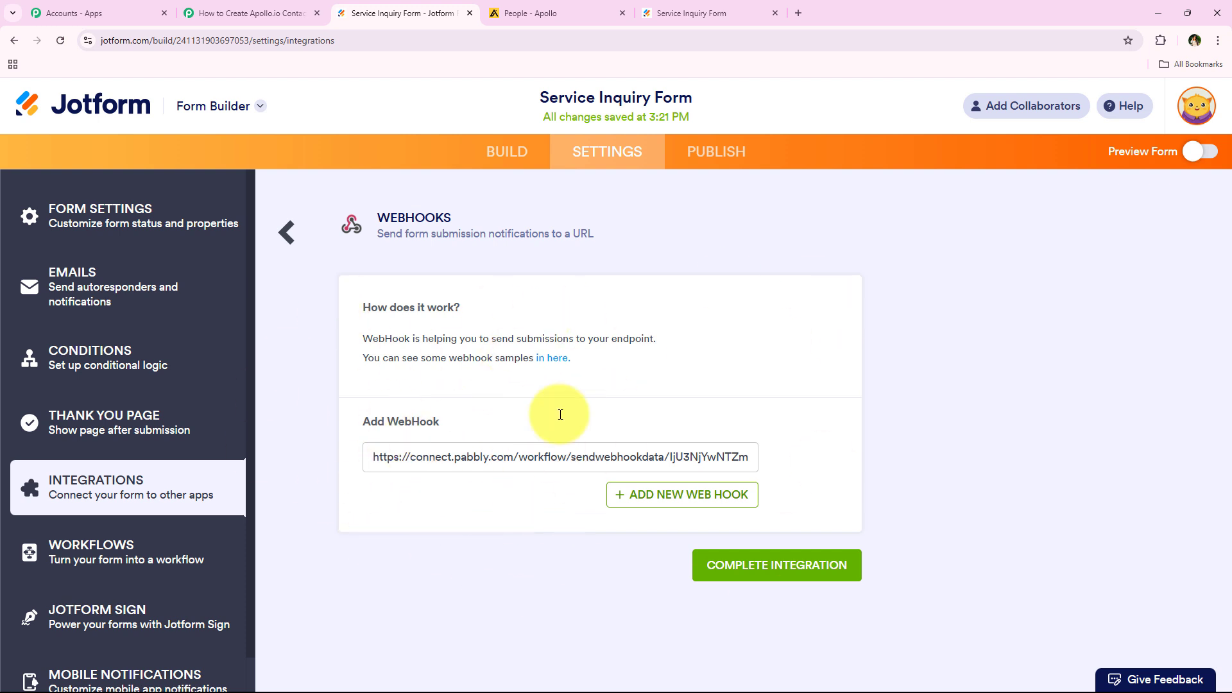
left_click(764, 572)
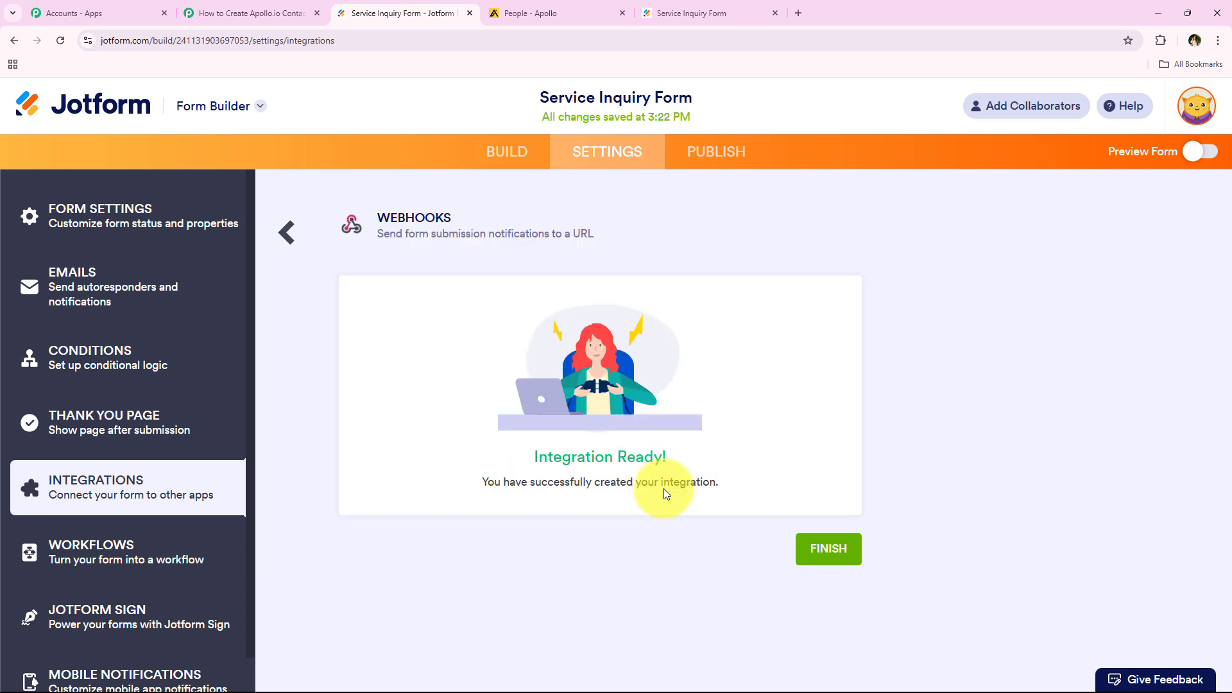
left_click_drag(534, 460, 681, 466)
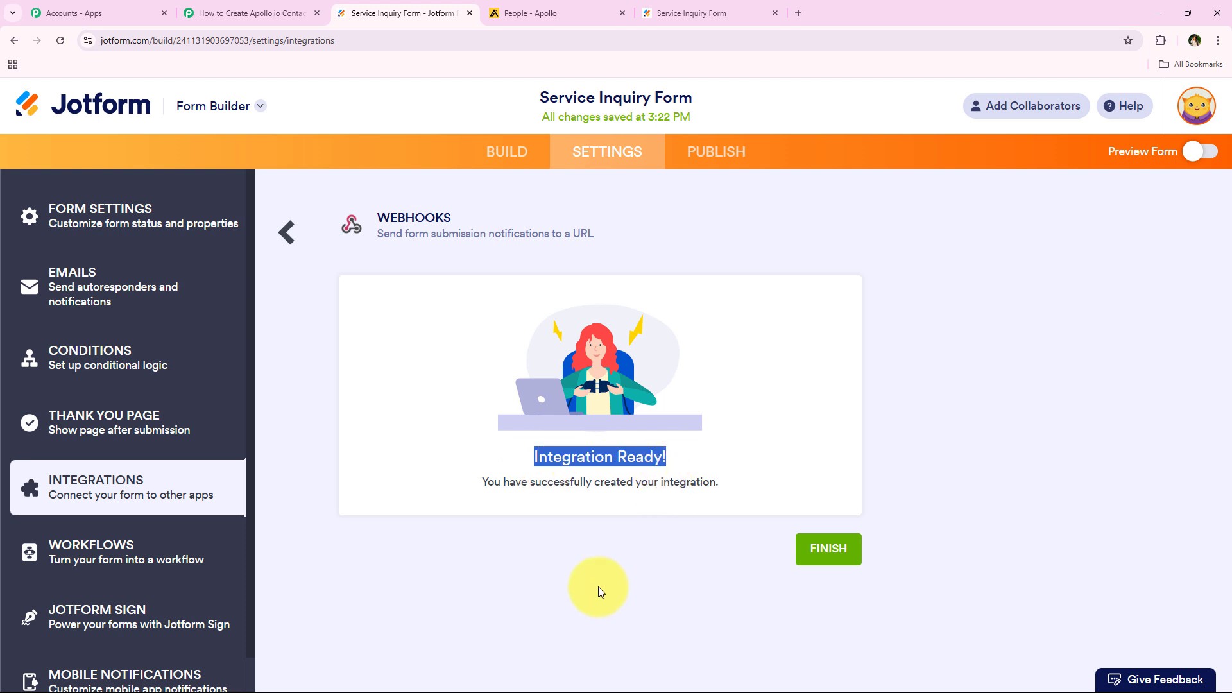
left_click(598, 586)
left_click_drag(439, 496, 708, 493)
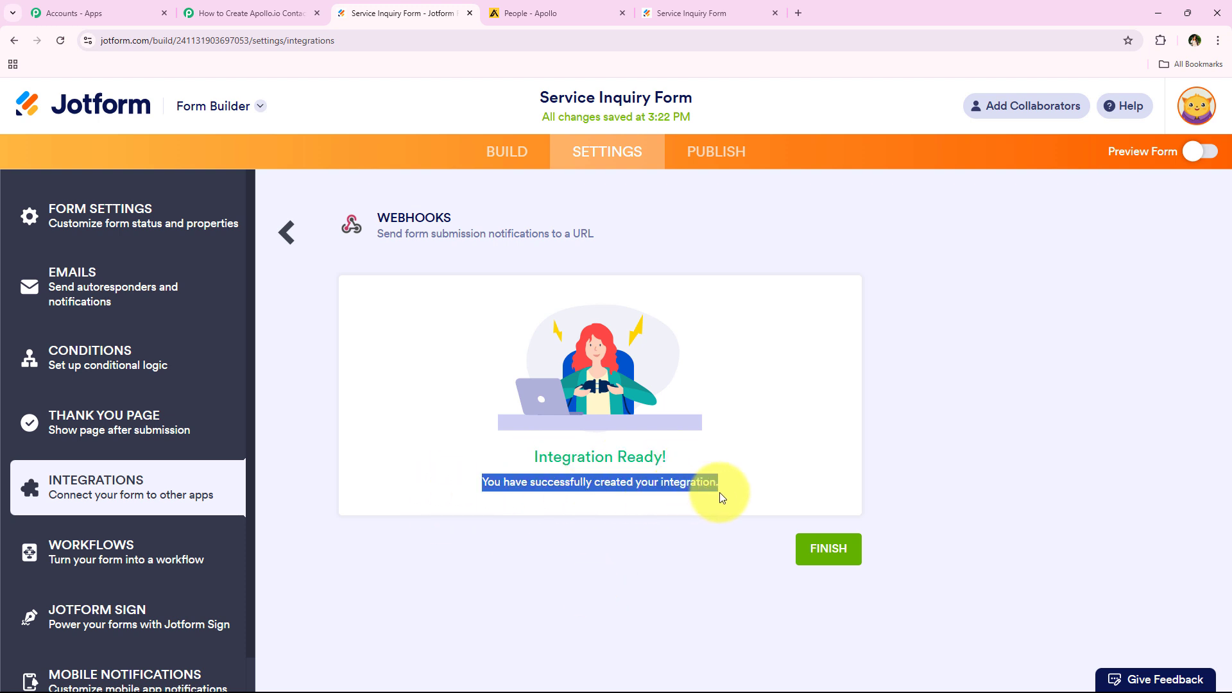
left_click(579, 569)
Step: Return to the Pabbly Connect workflow and check the Jotform trigger's webhook capture status
left_click(231, 13)
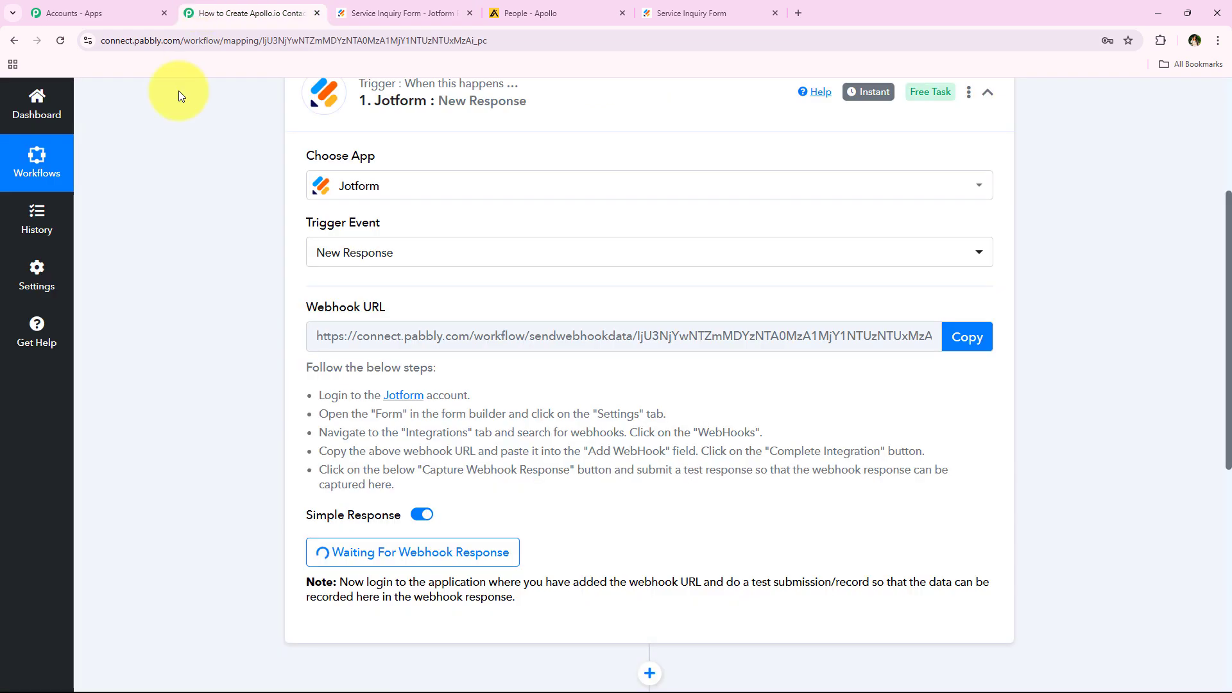
scroll(147, 327, "up", 2)
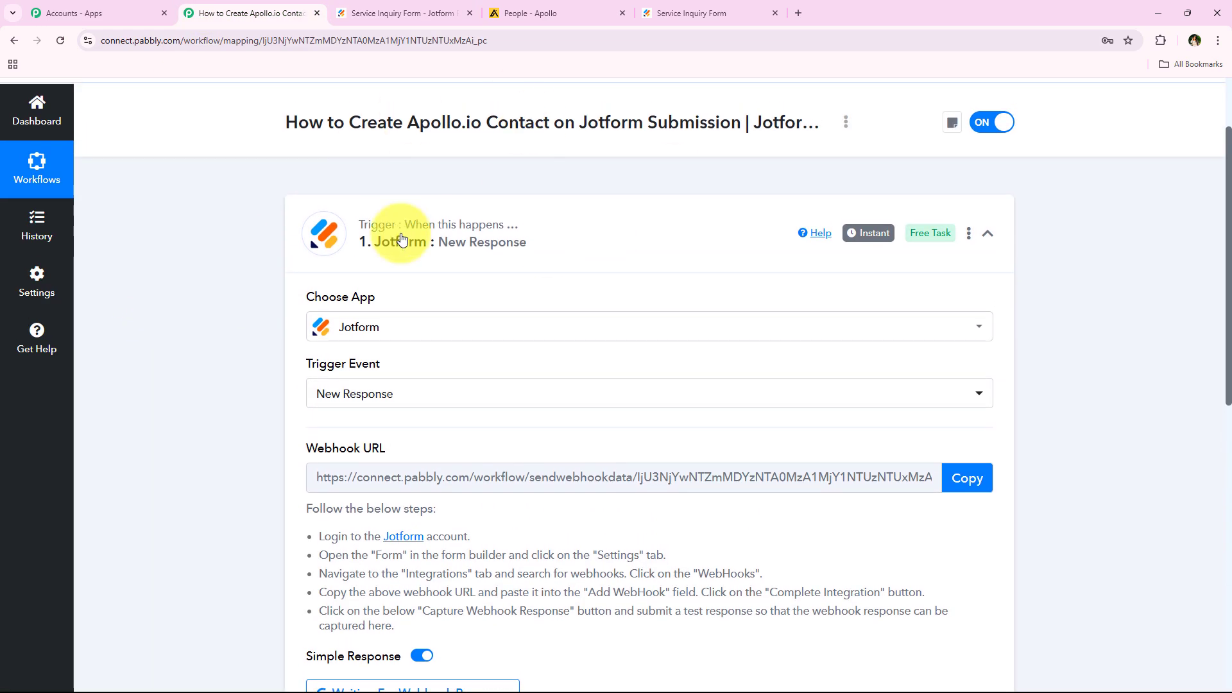
scroll(250, 201, "down", 3)
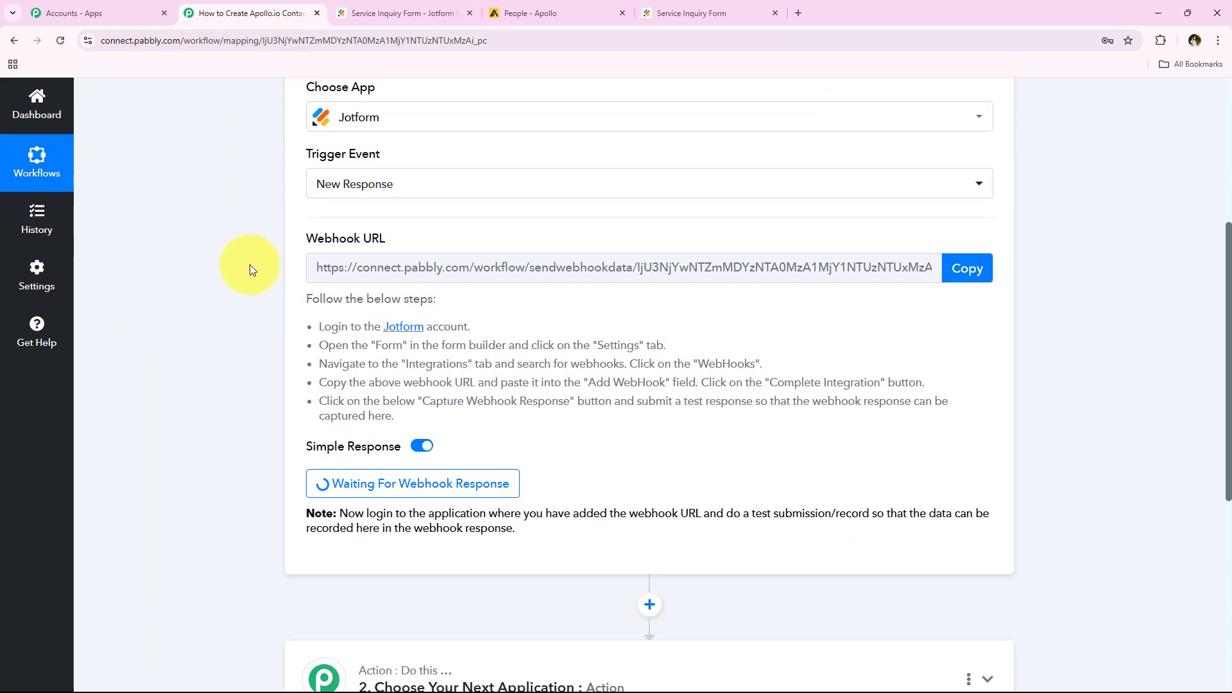
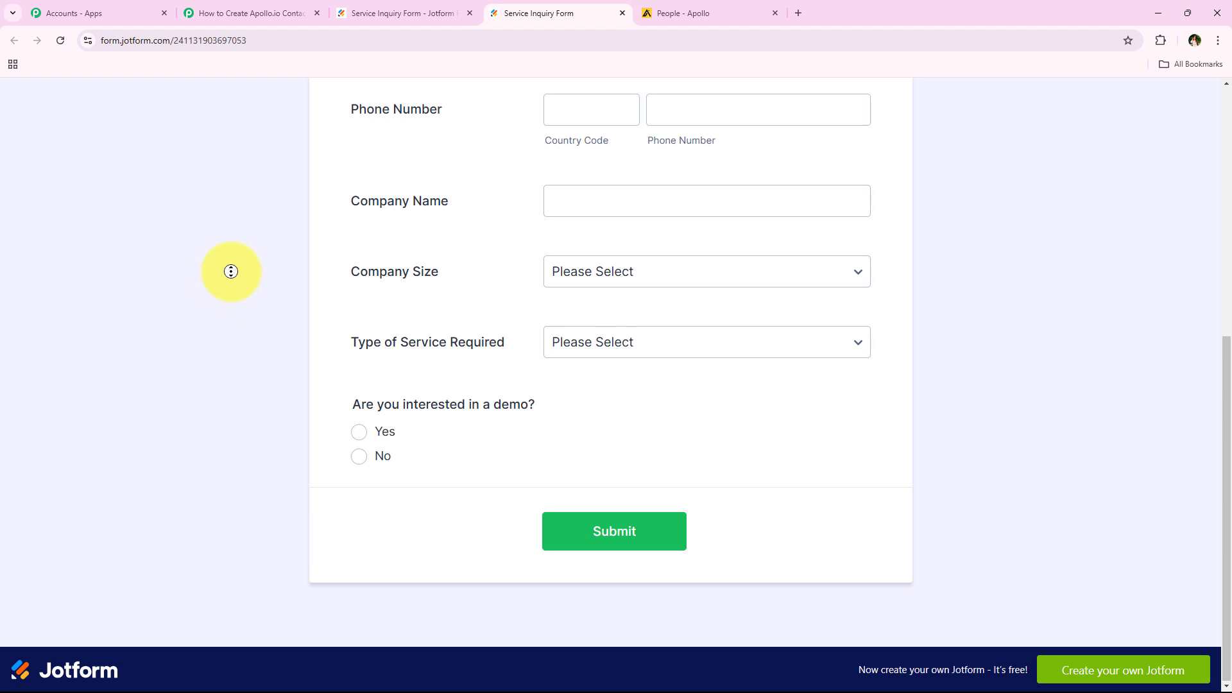
Step: Enter the test contact's first name, last name and email in the Service Inquiry Form
scroll(231, 269, "up", 7)
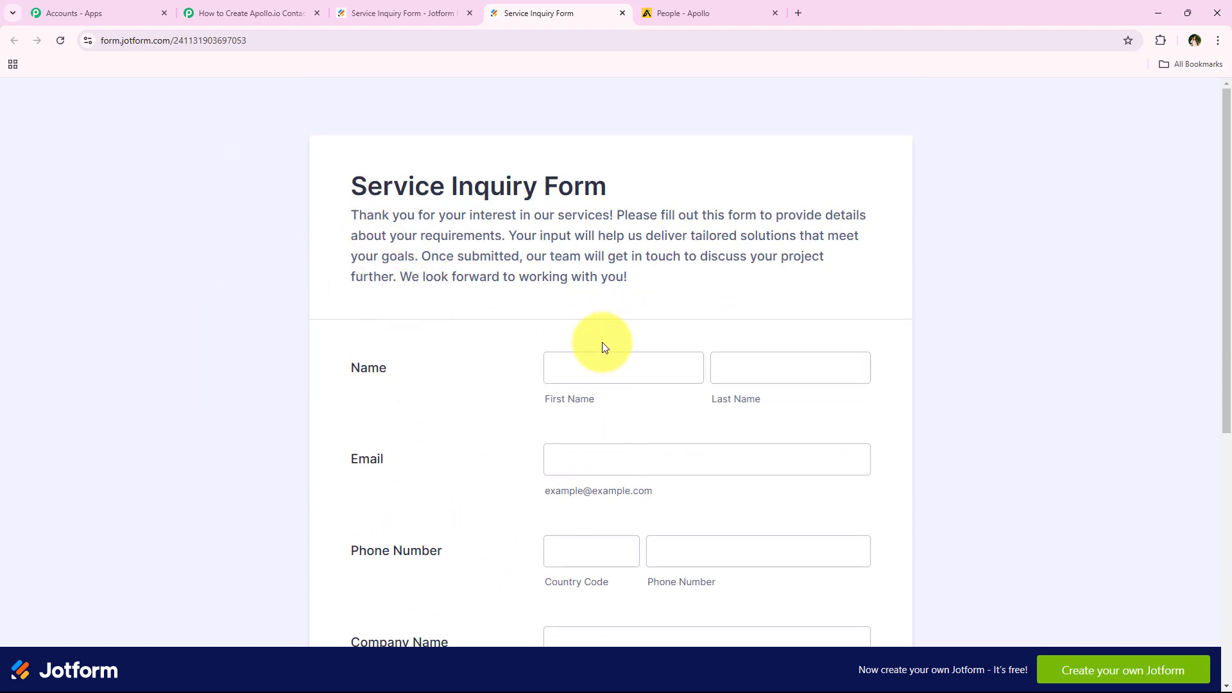
left_click(575, 375)
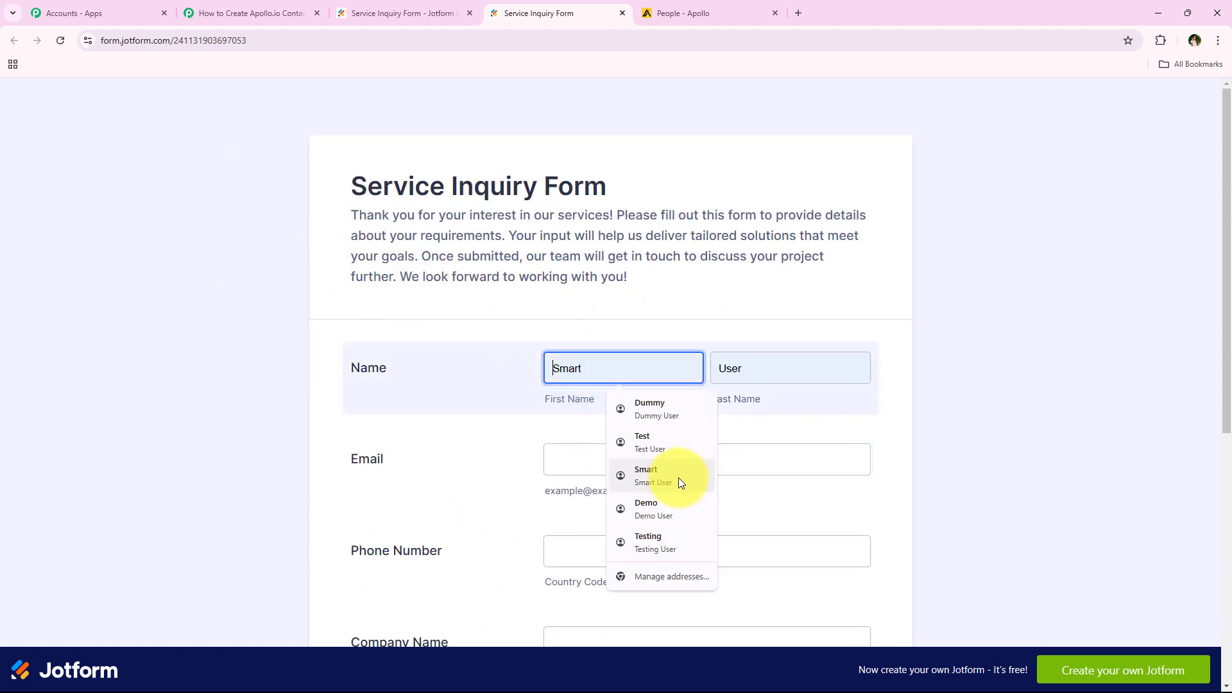
left_click(661, 514)
middle_click(462, 308)
scroll(461, 307, "down", 1)
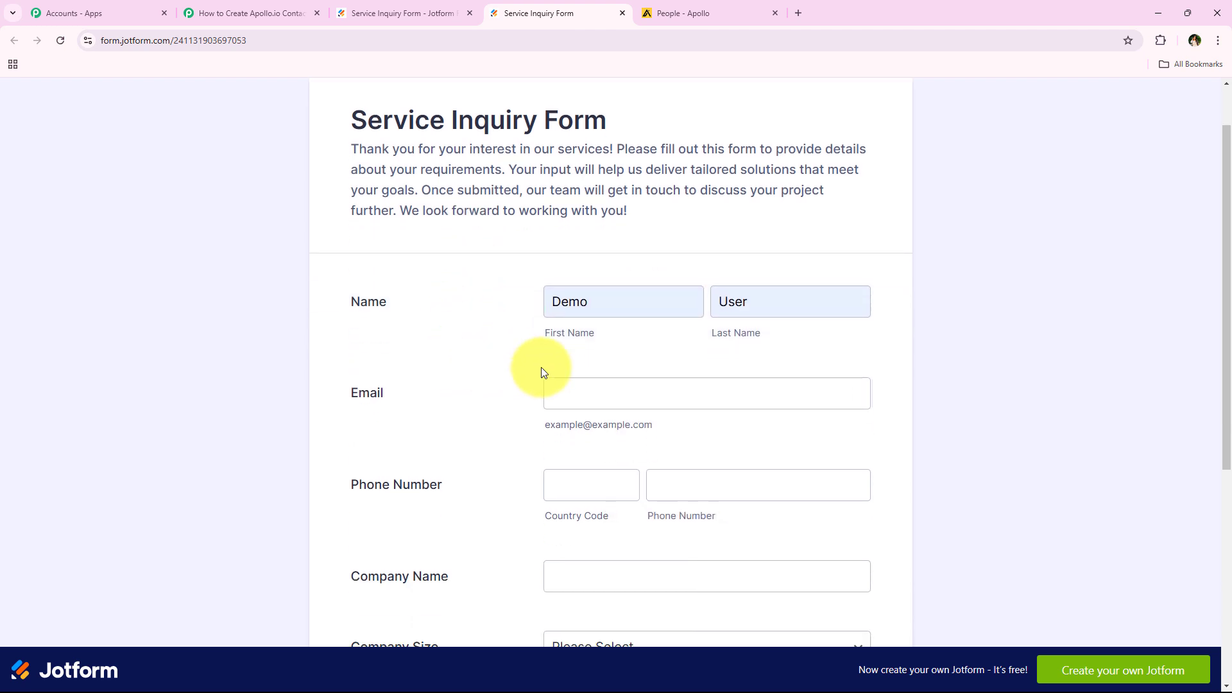
left_click(558, 385)
left_click(627, 476)
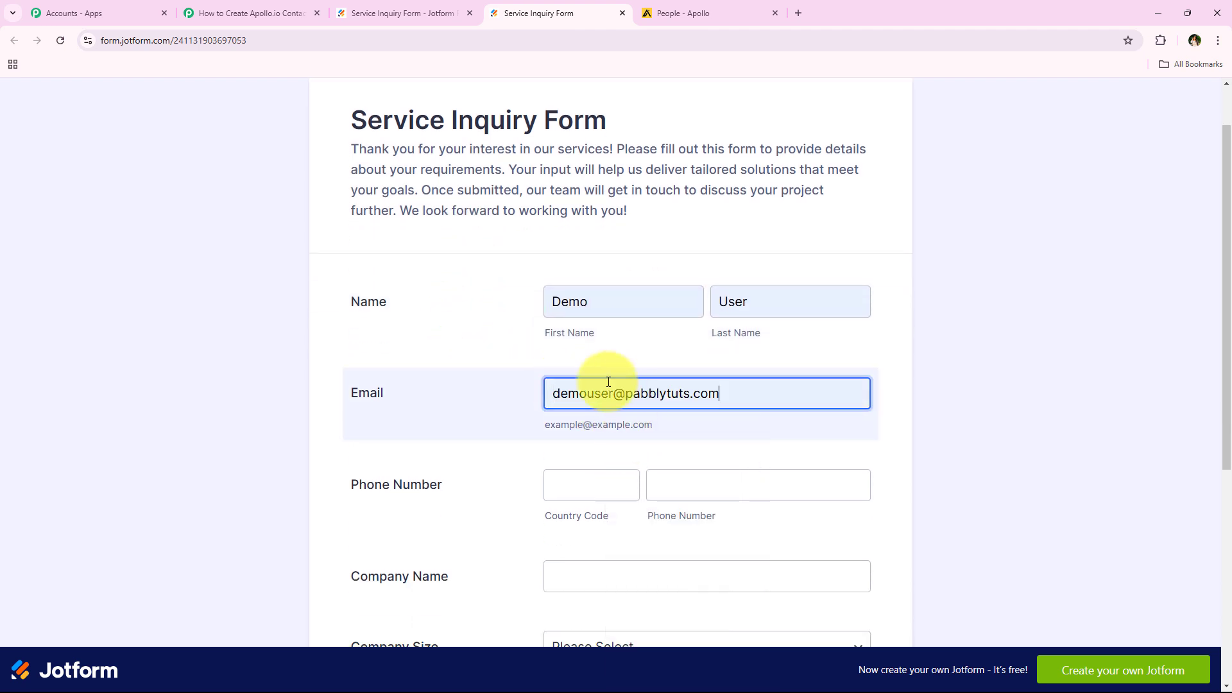
middle_click(453, 443)
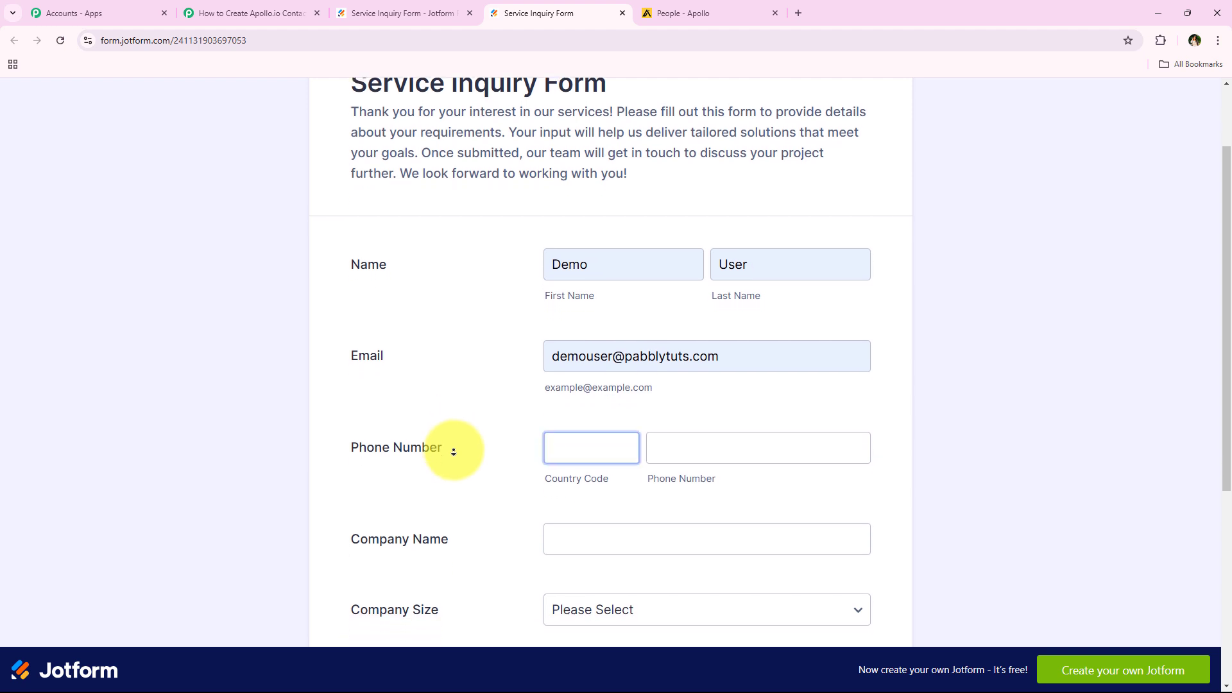
Step: Fill in the form's phone number with country code +91 and the test contact's number
left_click(571, 444)
type("+")
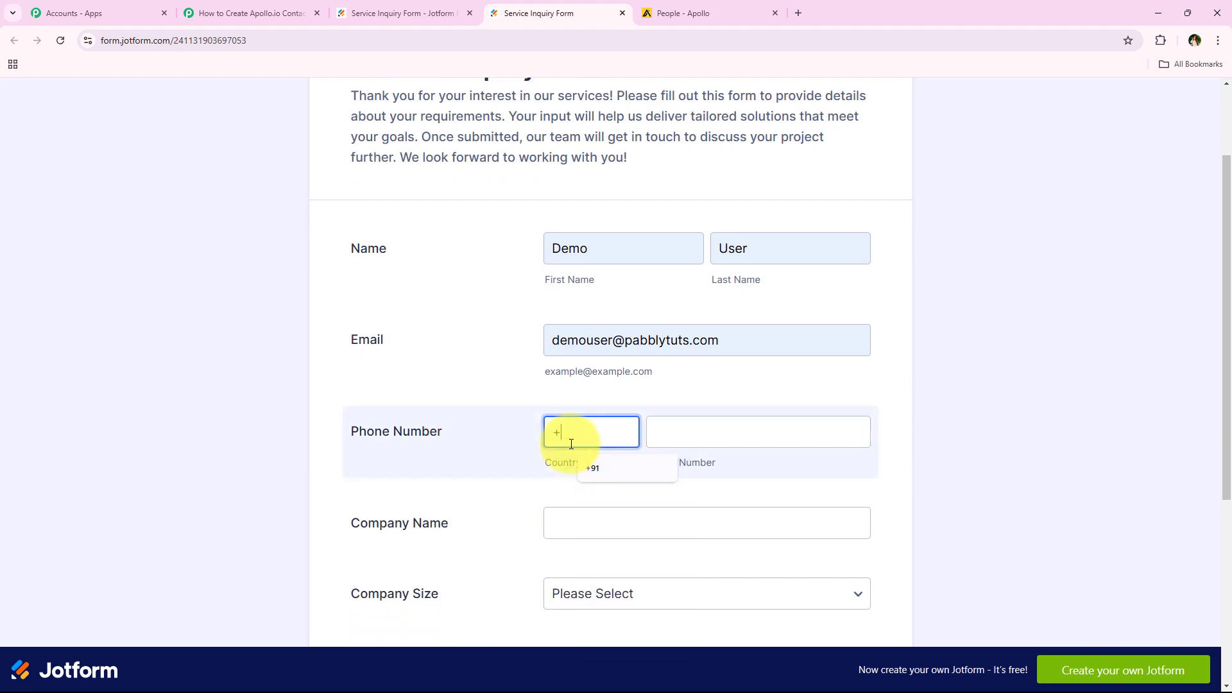
type("91")
key("Tab")
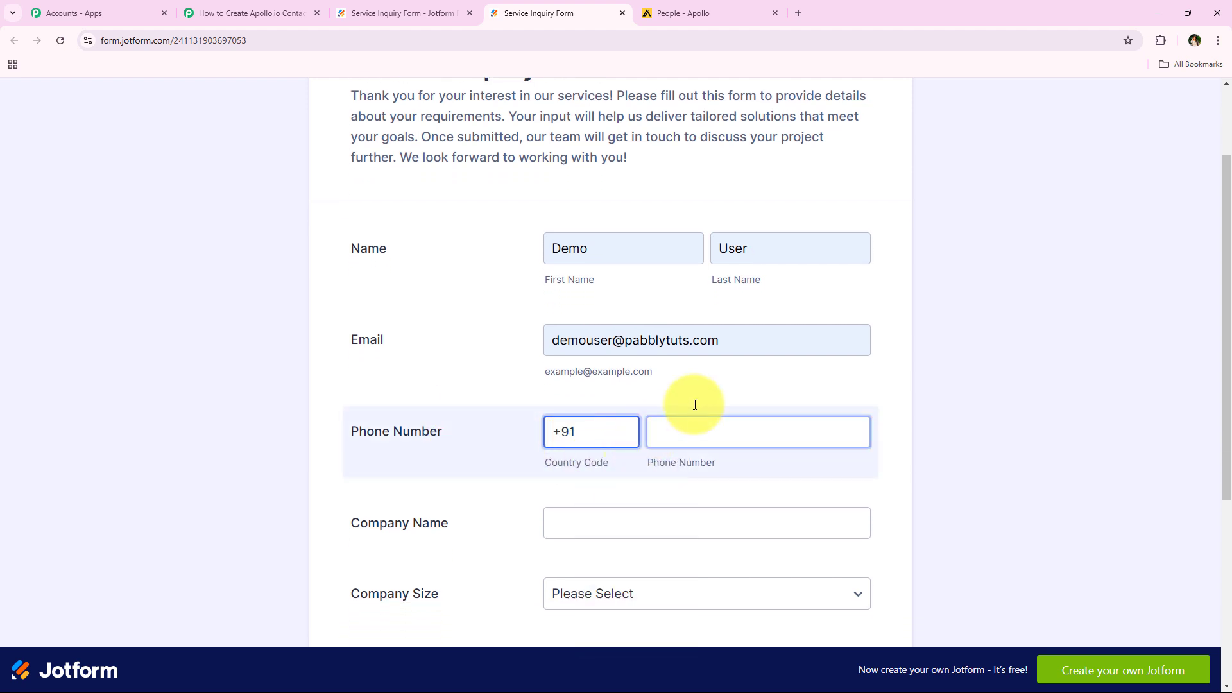
left_click(682, 443)
left_click(720, 470)
left_click(481, 488)
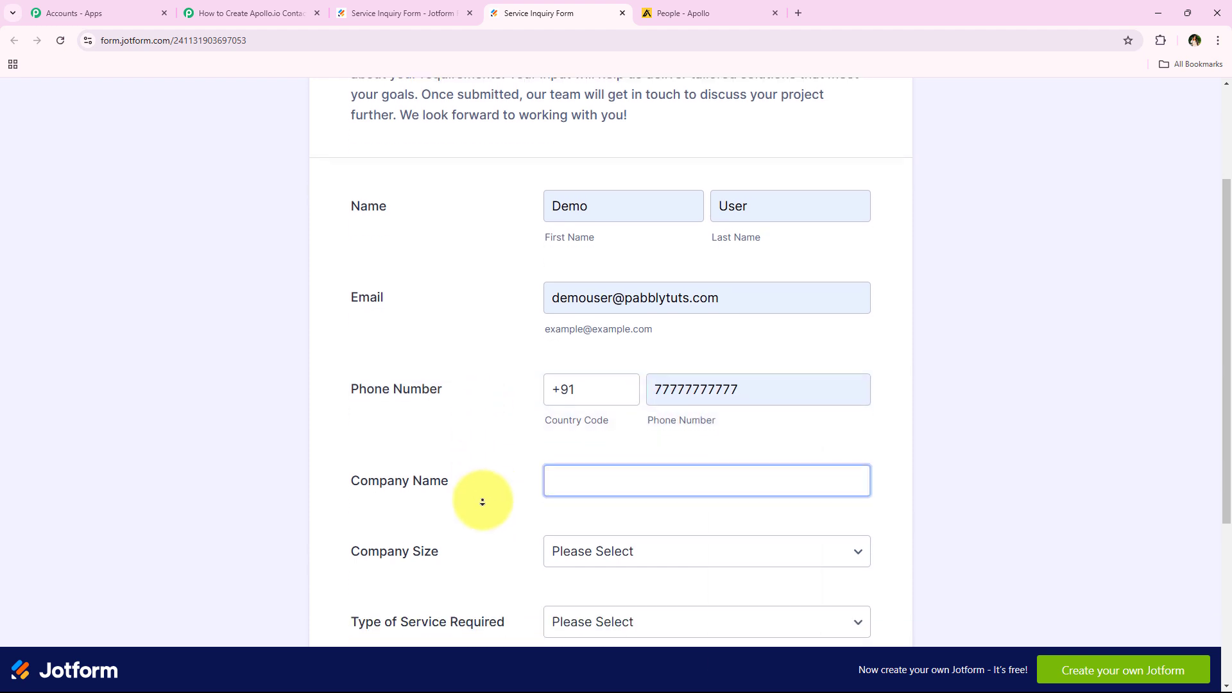
Step: Enter Pabbly TUTS as the company name and set the company size to 11-50
left_click(605, 400)
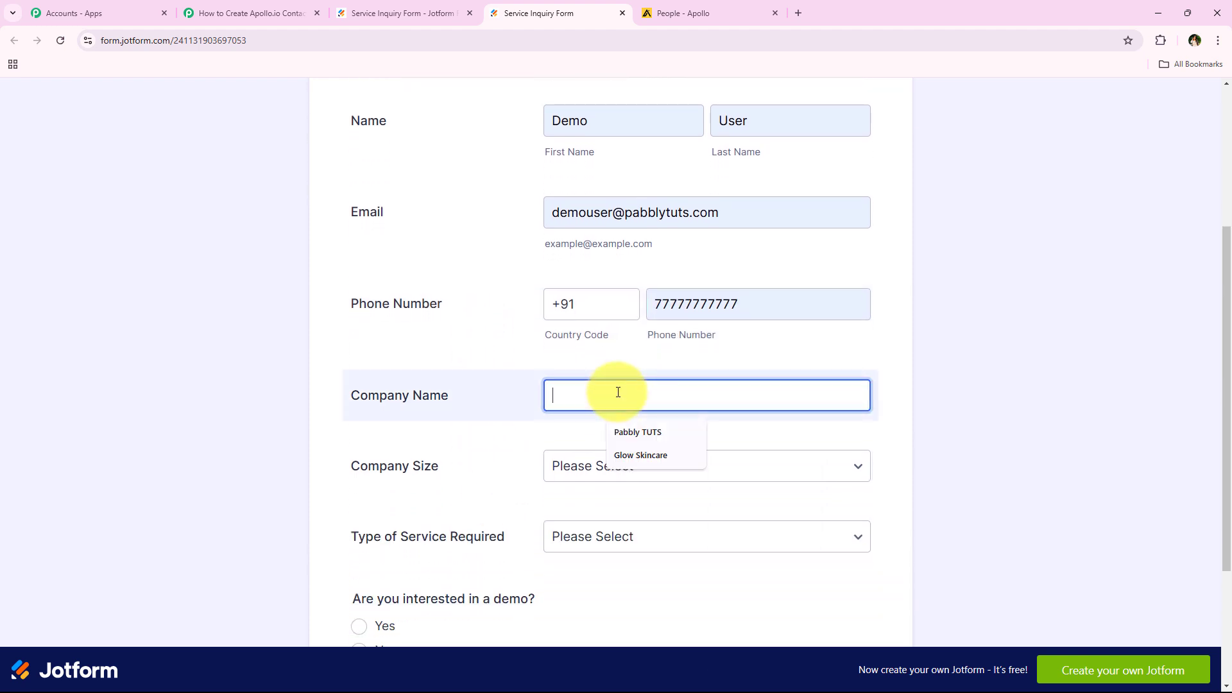
left_click(644, 432)
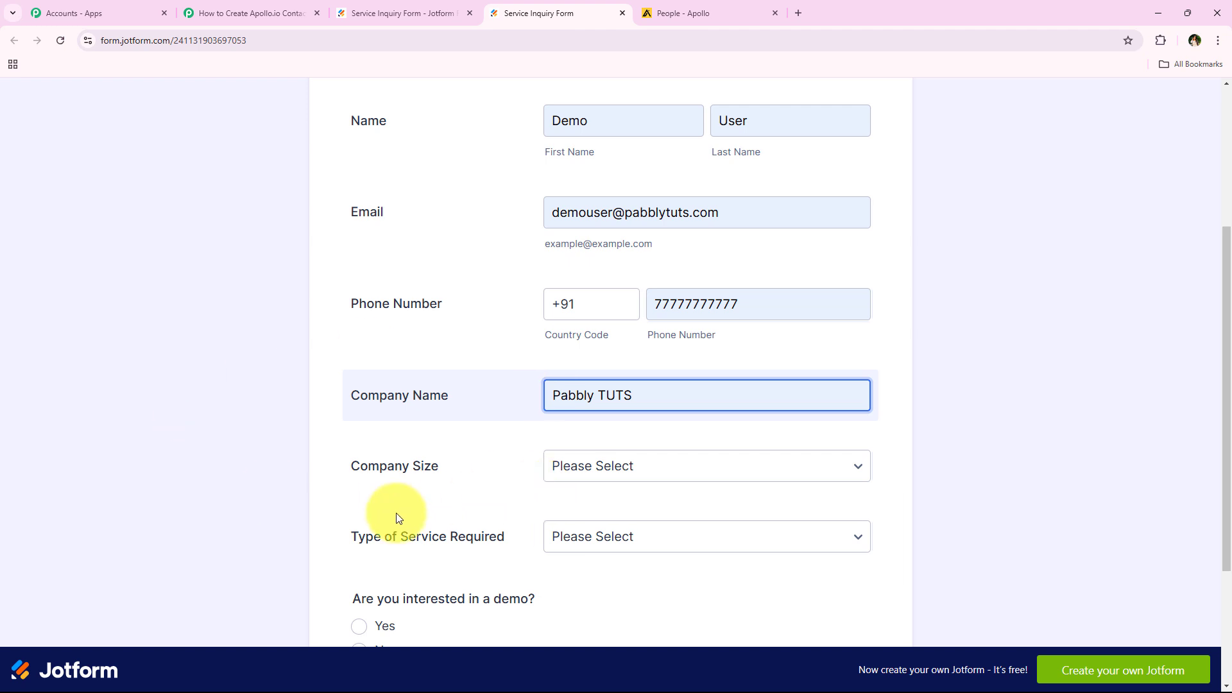
left_click(629, 465)
scroll(536, 514, "down", 1)
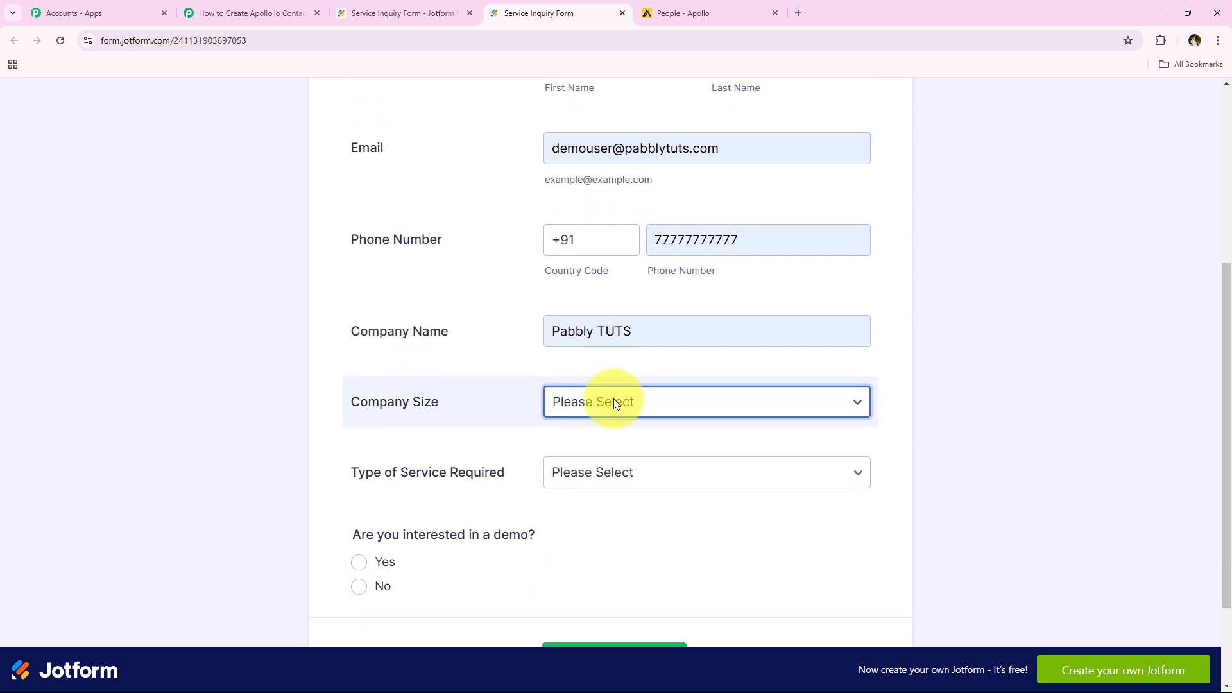
left_click(614, 401)
left_click(581, 470)
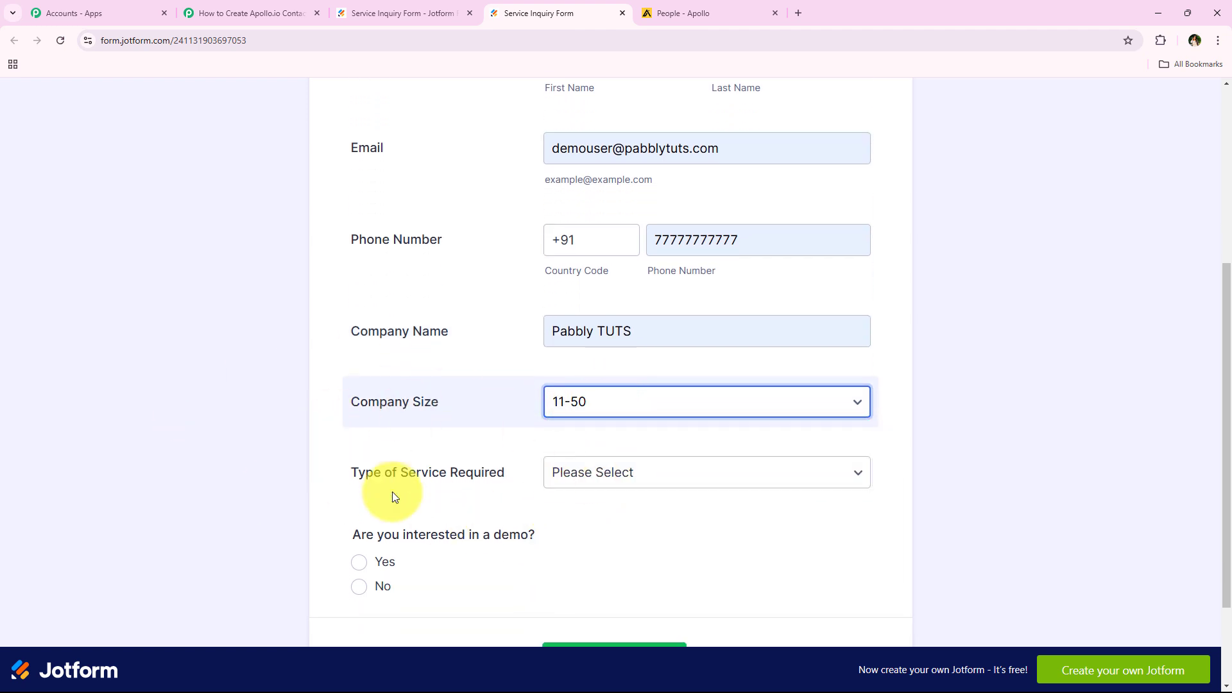
Step: Choose Content Creation as the type of service required
left_click(463, 471)
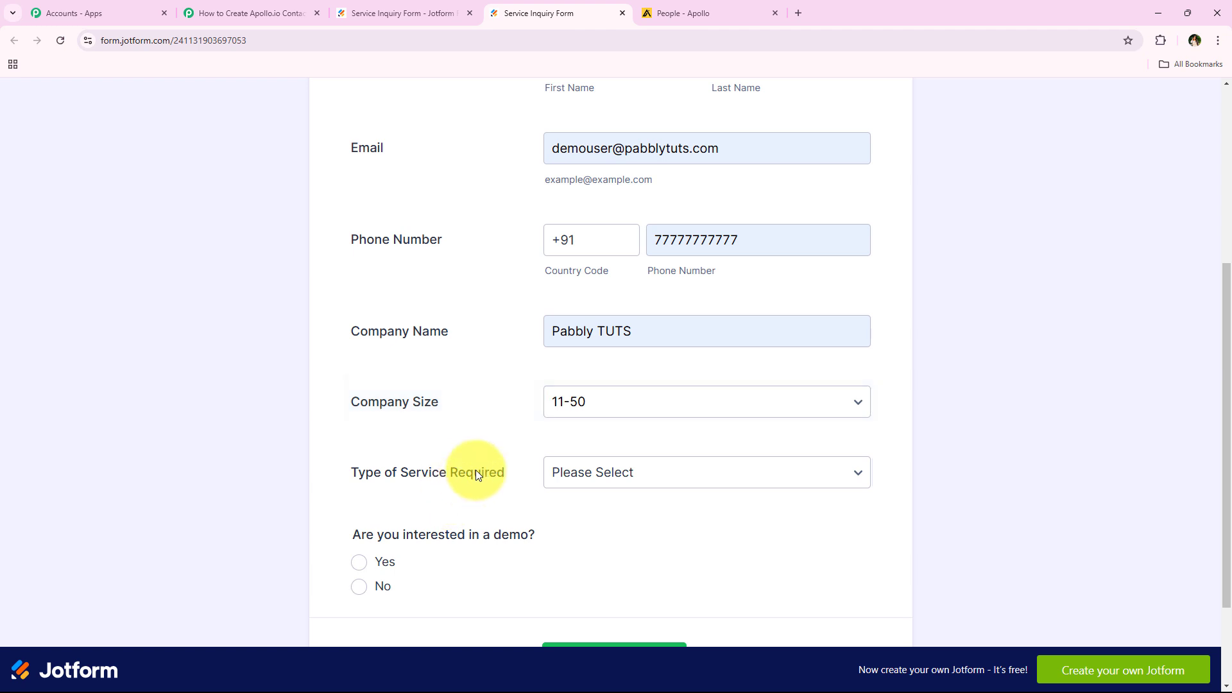
left_click(648, 484)
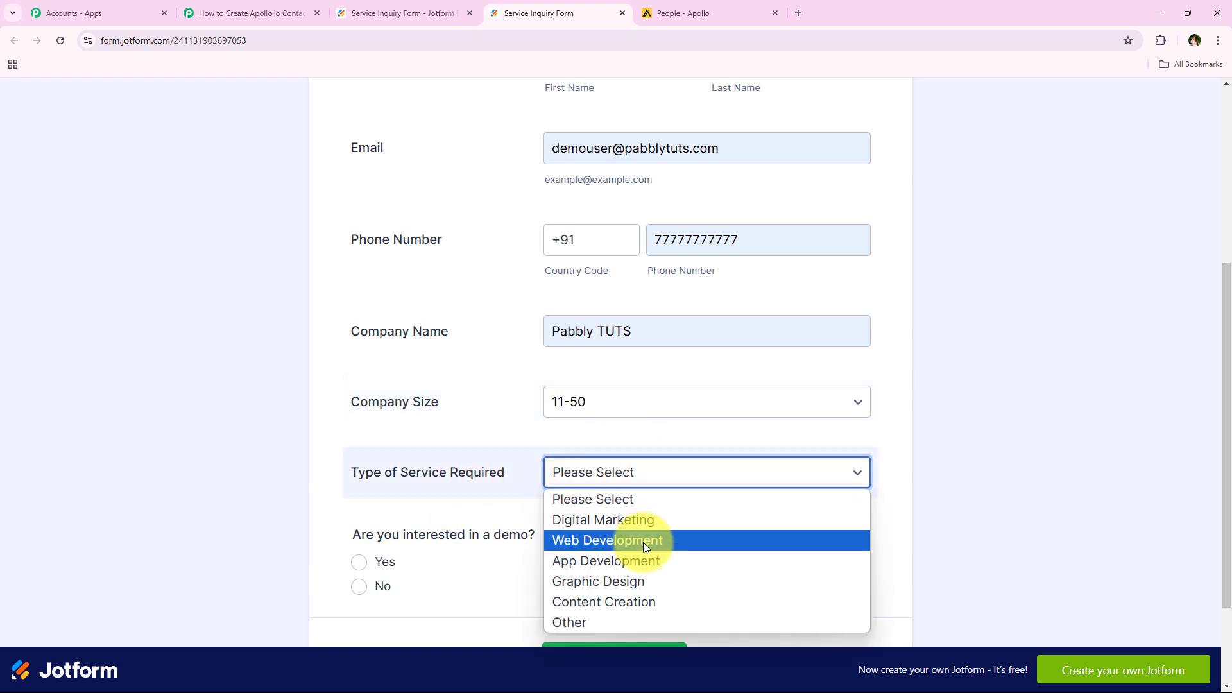
left_click(635, 602)
scroll(407, 481, "down", 2)
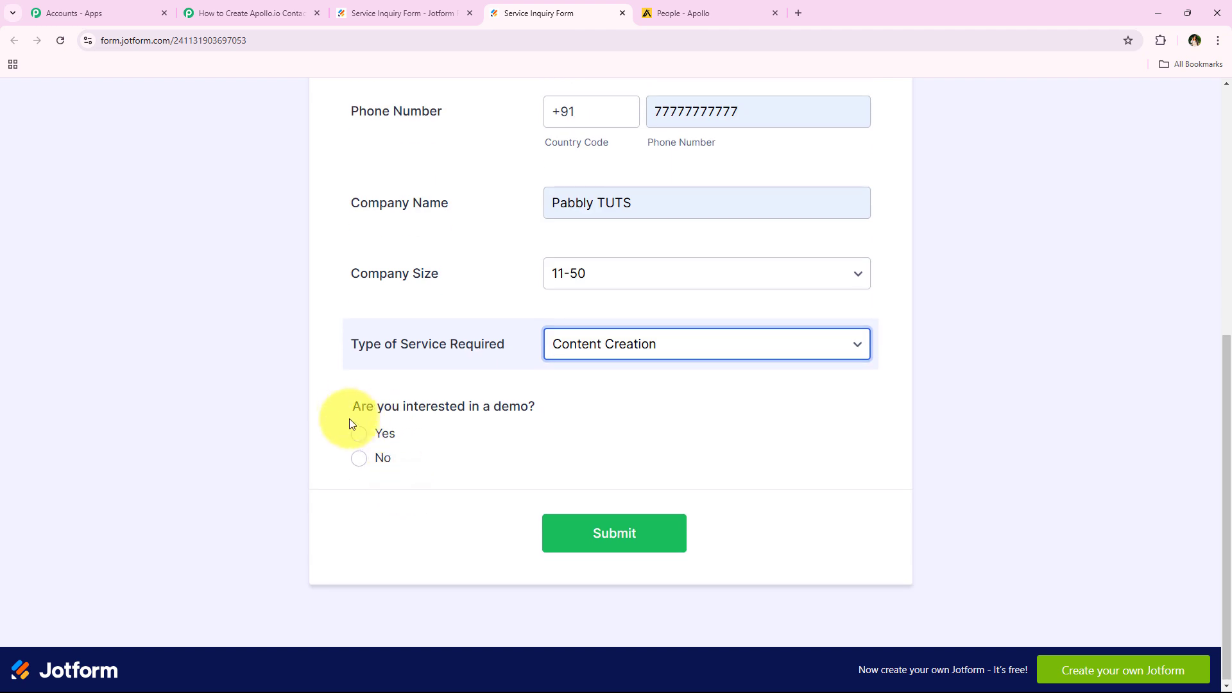
Step: Answer Yes to the question about interest in a demo and submit the form
left_click_drag(349, 418, 582, 409)
left_click(359, 435)
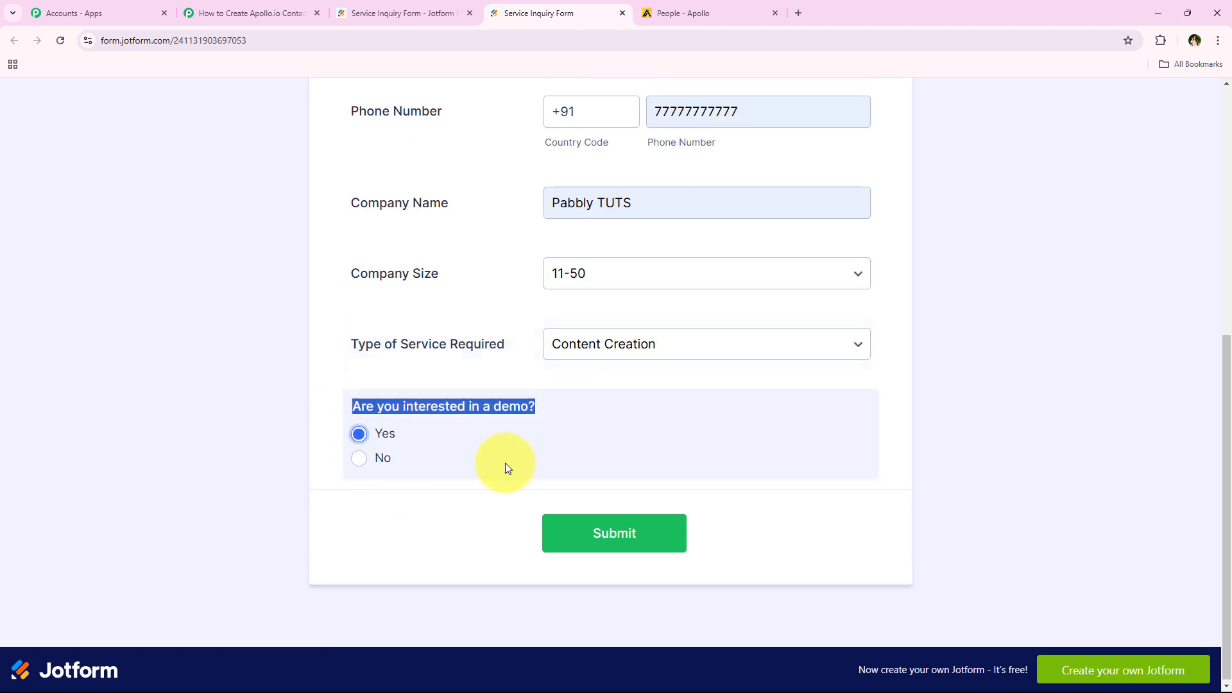
left_click(615, 532)
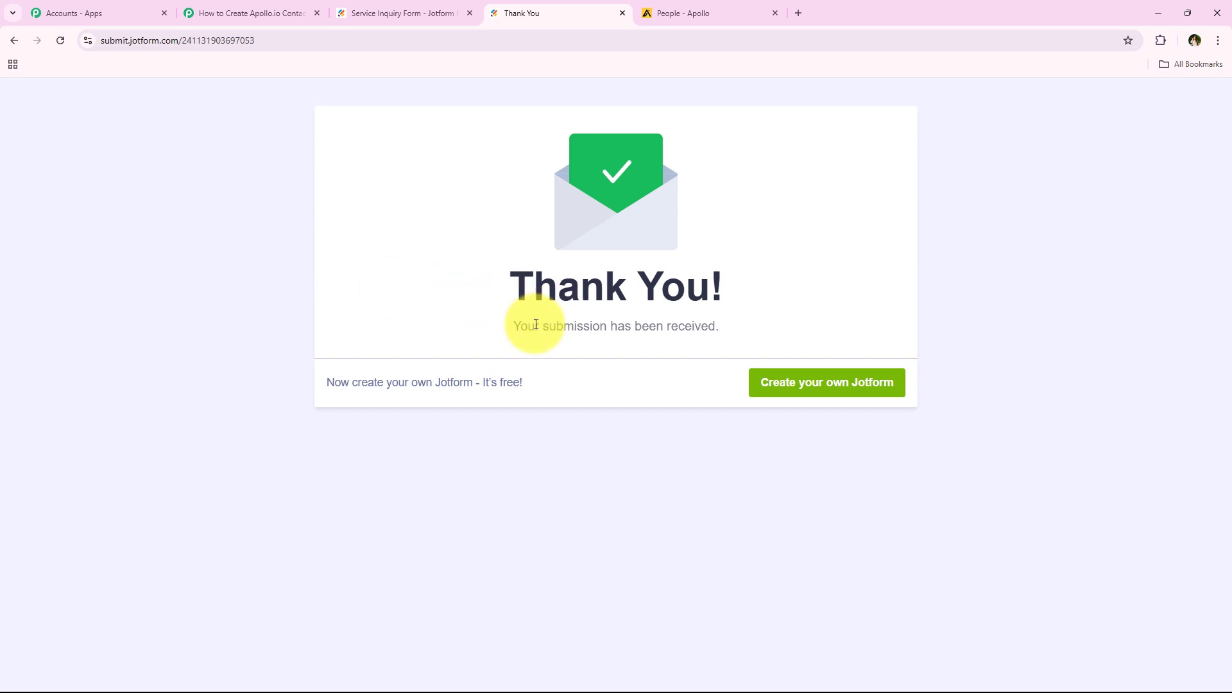
left_click_drag(512, 327, 762, 331)
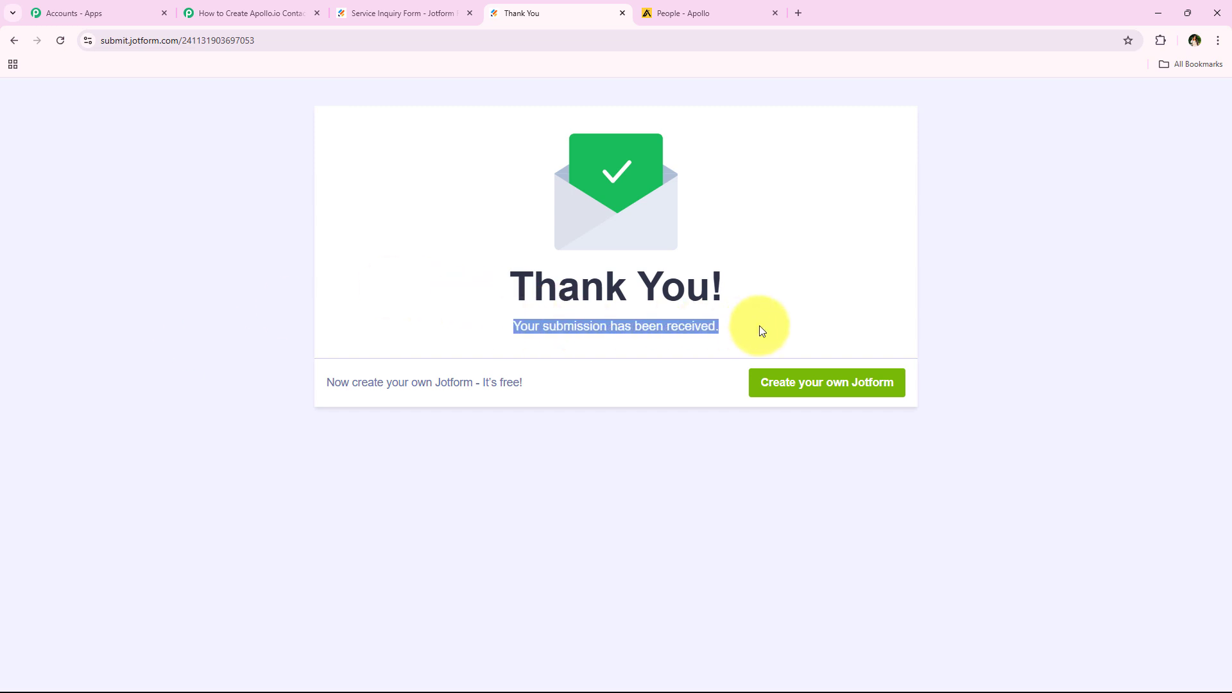
left_click(762, 331)
left_click_drag(439, 385, 275, 398)
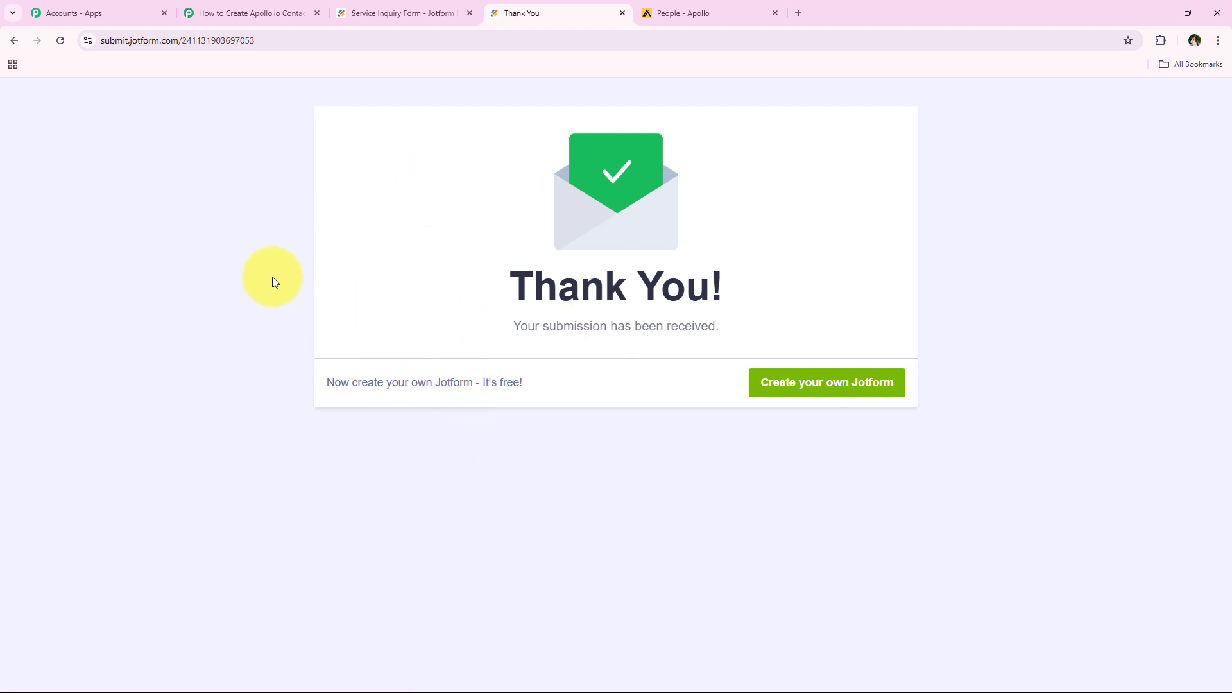
Step: Return to the Pabbly Connect workflow and check the captured Jotform response for the submitted phone, email, name, service and company values
left_click(231, 13)
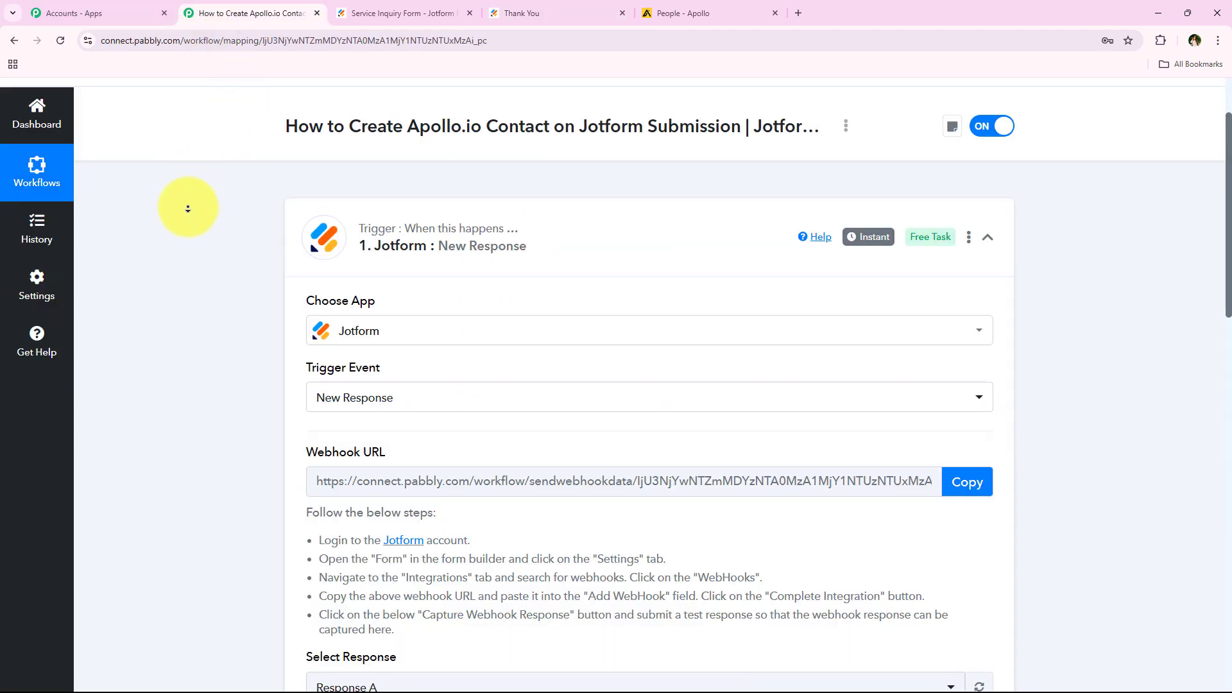
scroll(188, 209, "down", 6)
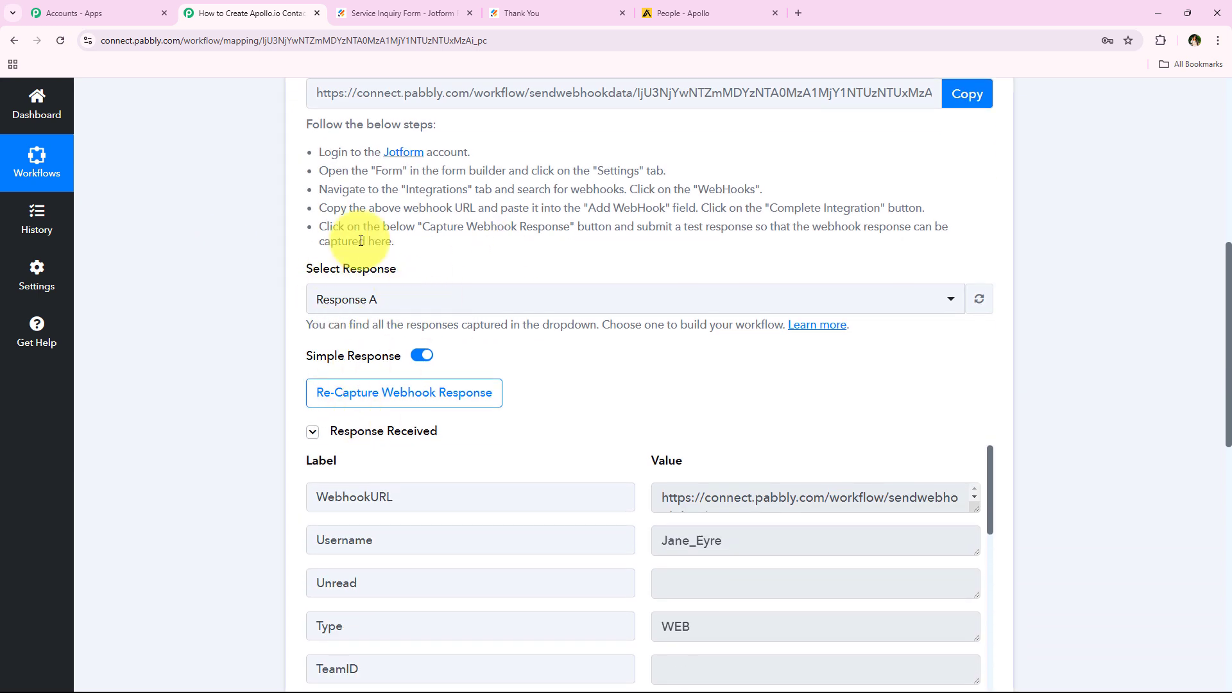
scroll(248, 333, "down", 5)
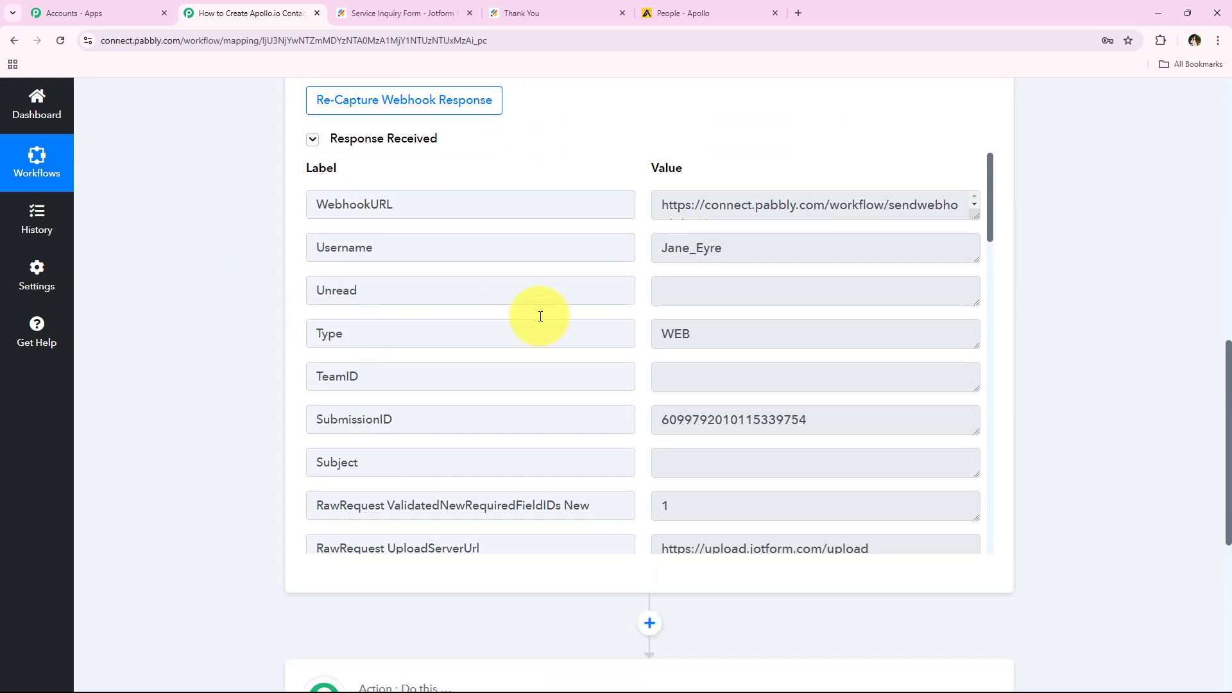
scroll(541, 316, "down", 1)
scroll(541, 316, "down", 6)
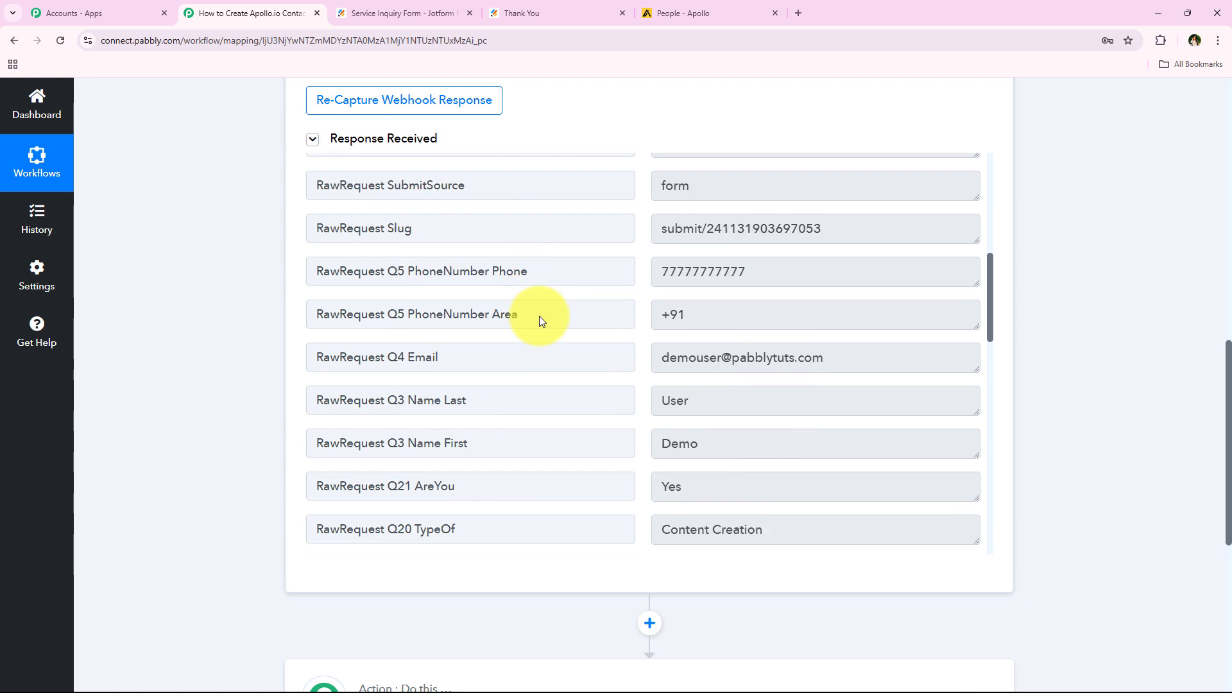
left_click(869, 272)
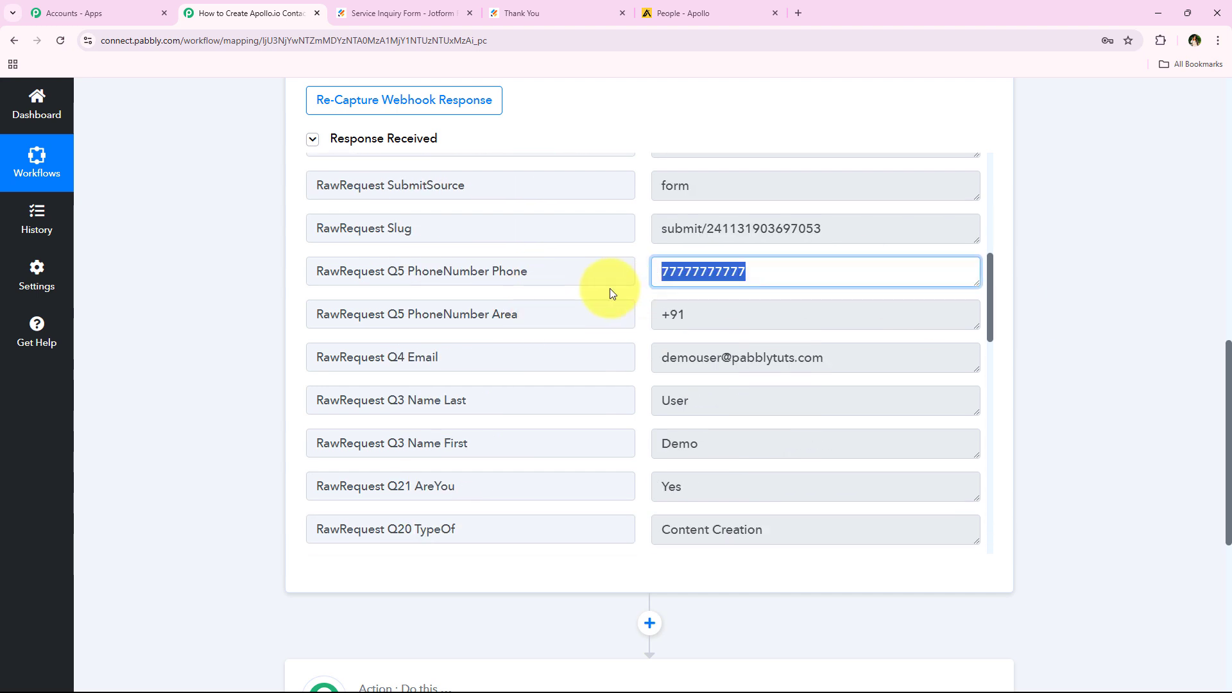
left_click(906, 368)
left_click(745, 449)
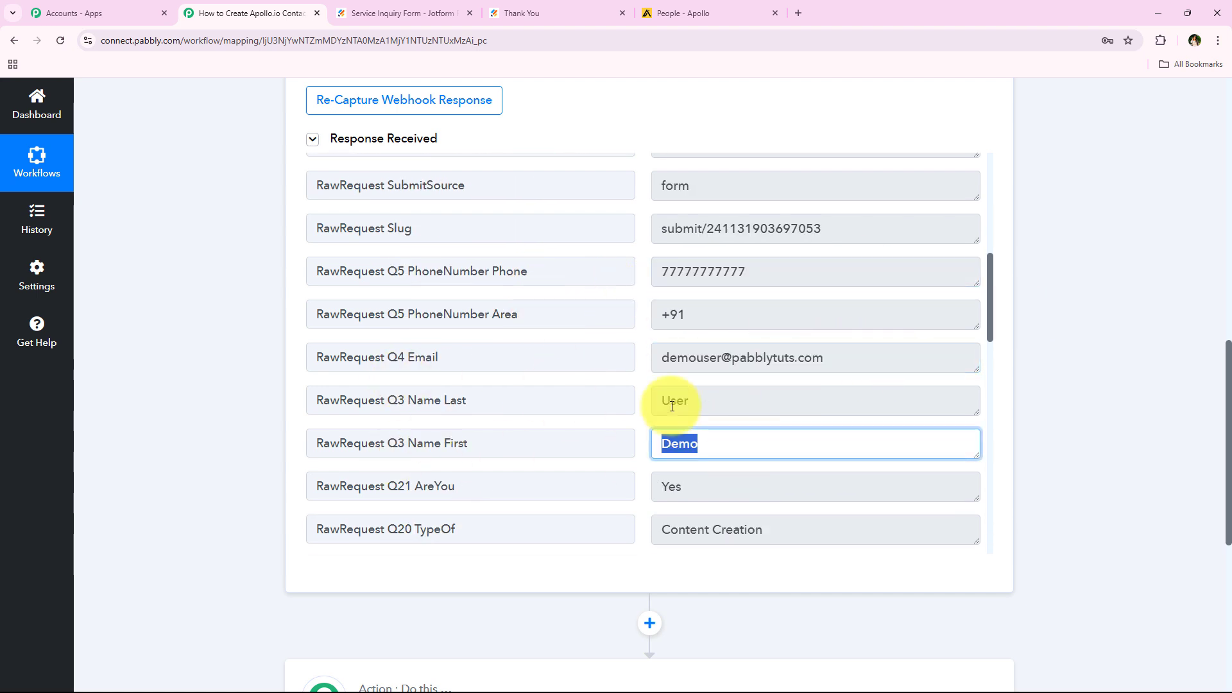
left_click(672, 405)
scroll(835, 417, "down", 2)
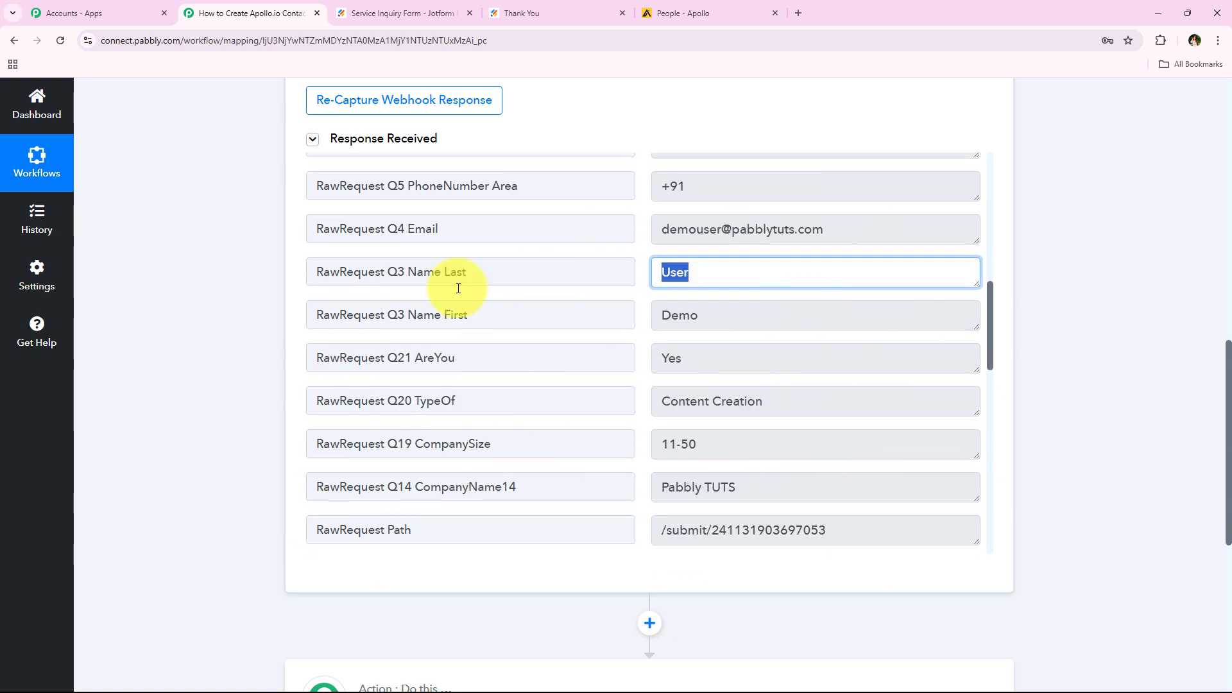
left_click(228, 461)
Step: Collapse the Jotform New Response trigger step and review the workflow's title
scroll(206, 294, "up", 10)
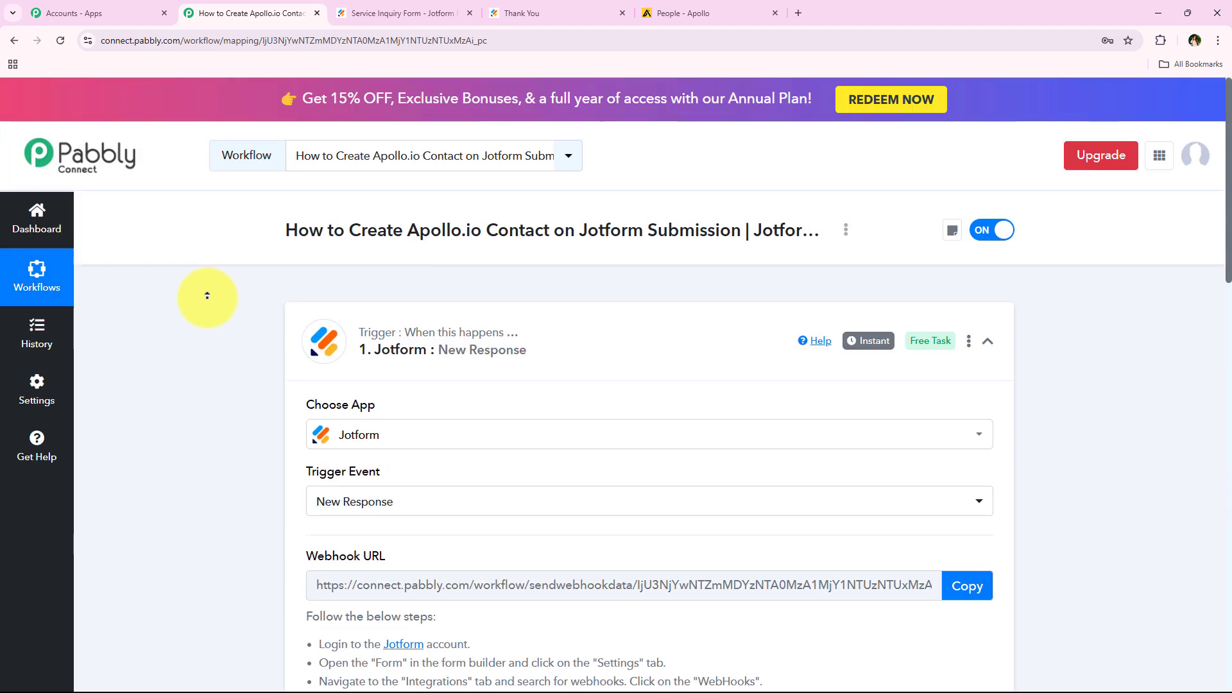
left_click(600, 352)
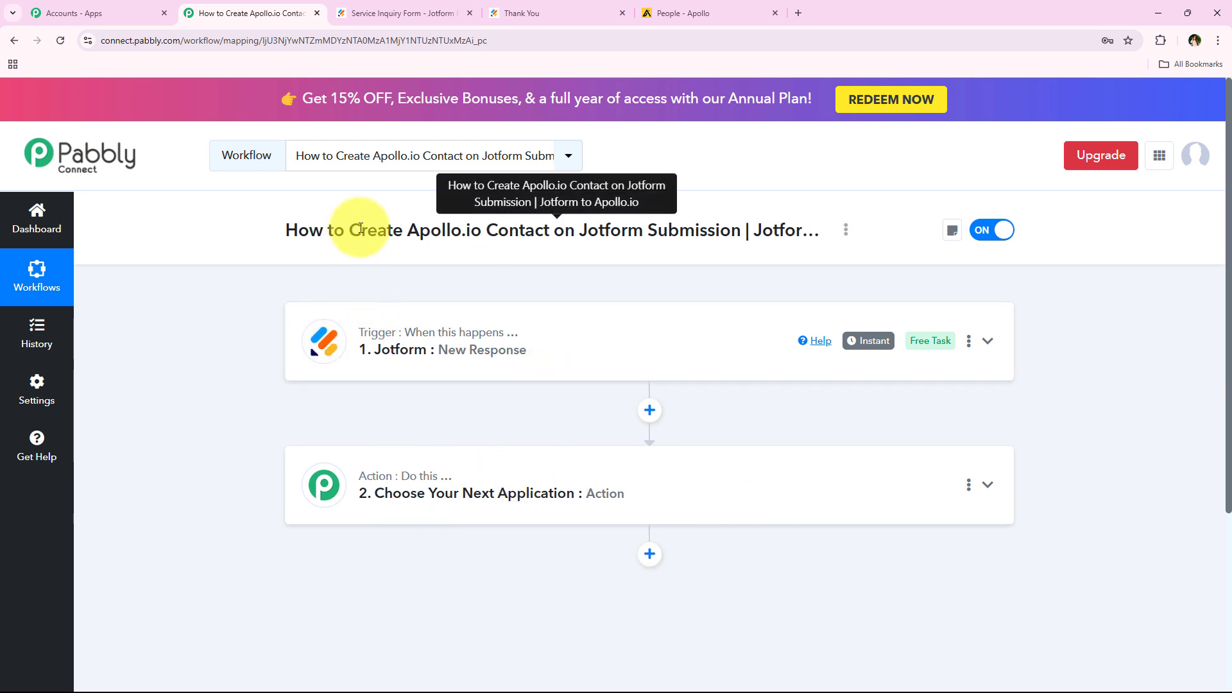
left_click_drag(360, 228, 738, 237)
Step: Expand the empty action step, search for Apollo and choose it as the action app
left_click(513, 475)
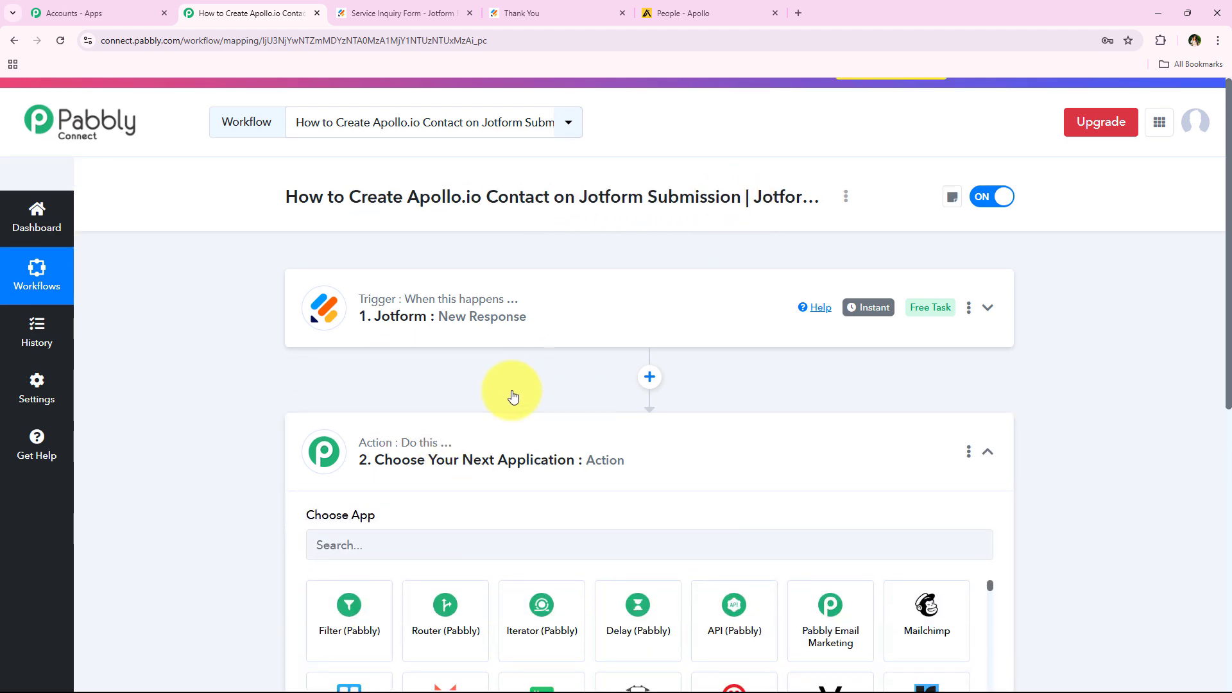
scroll(513, 398, "down", 3)
left_click(451, 353)
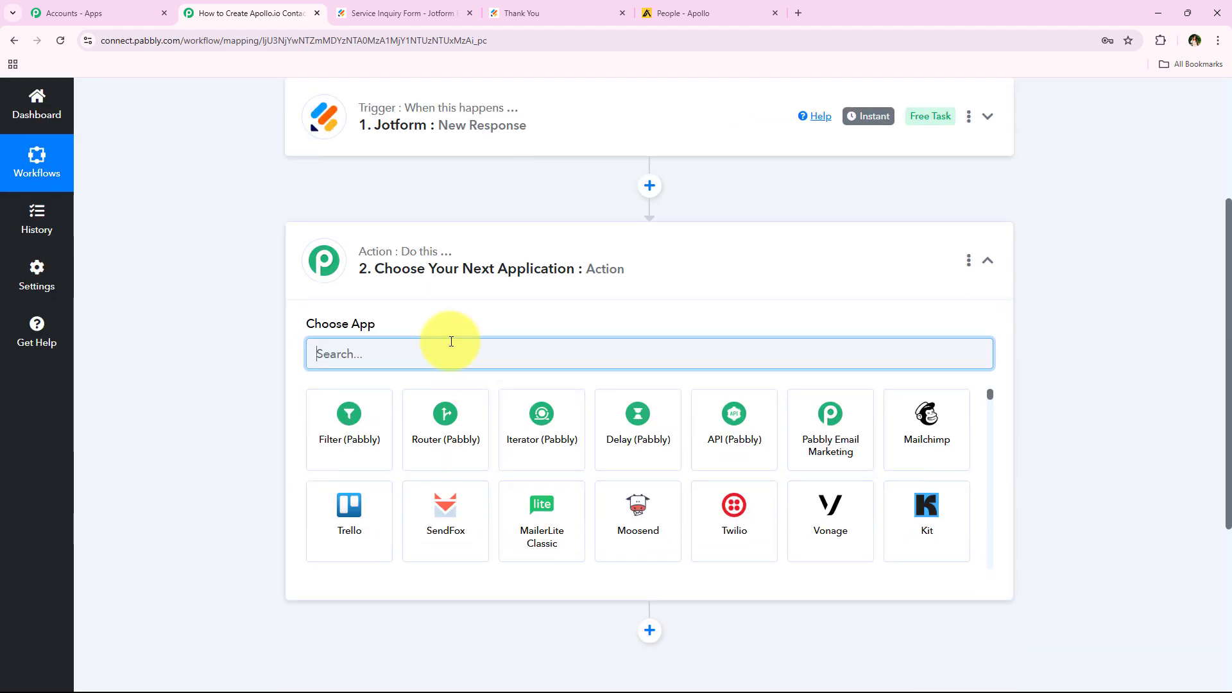
type("Apollo")
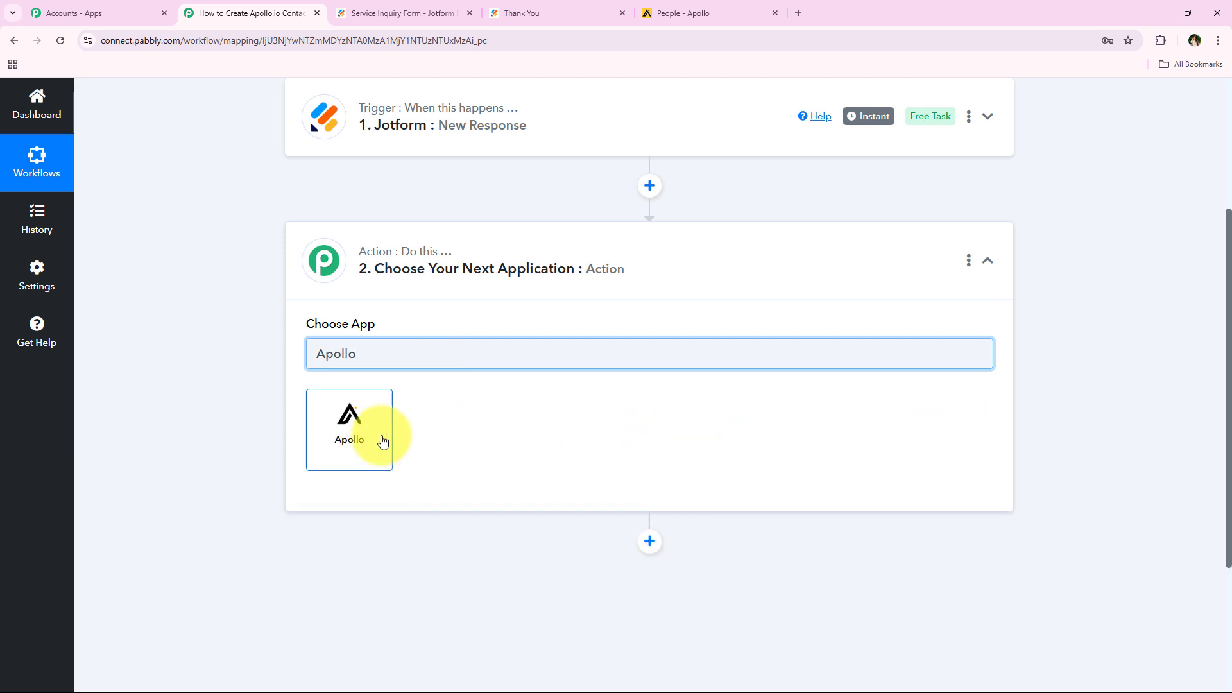
left_click(377, 440)
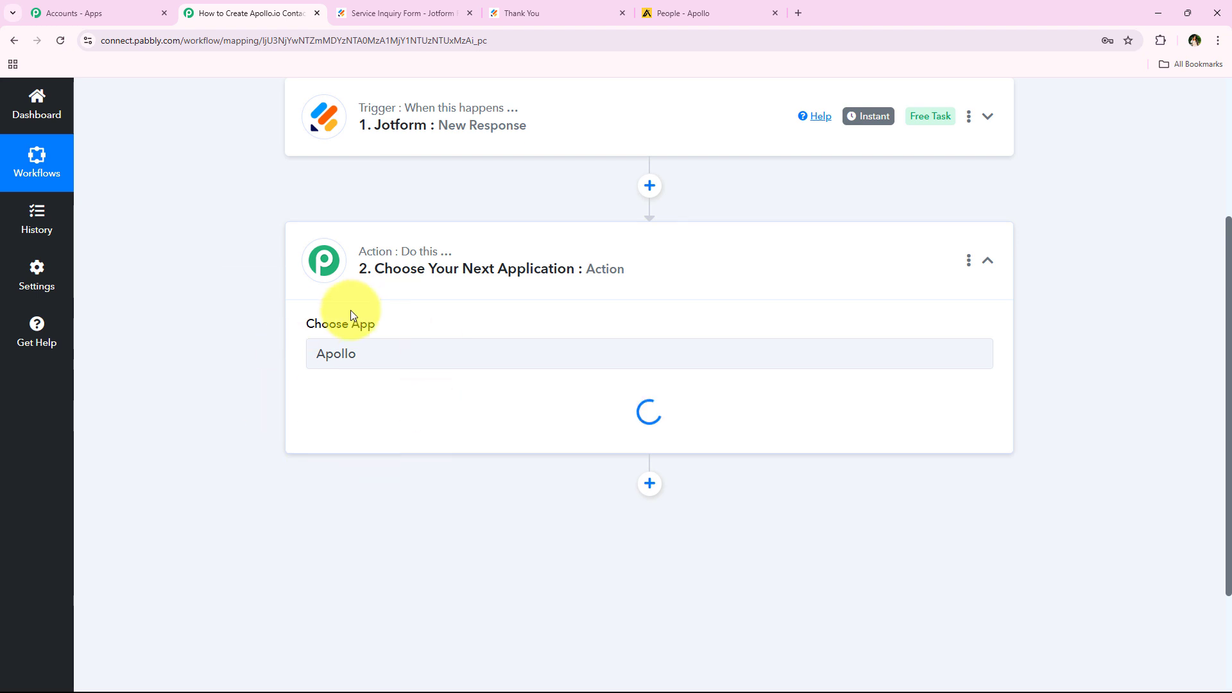
Step: Set the Apollo action event to Create Contact and open its account connection settings
left_click(467, 420)
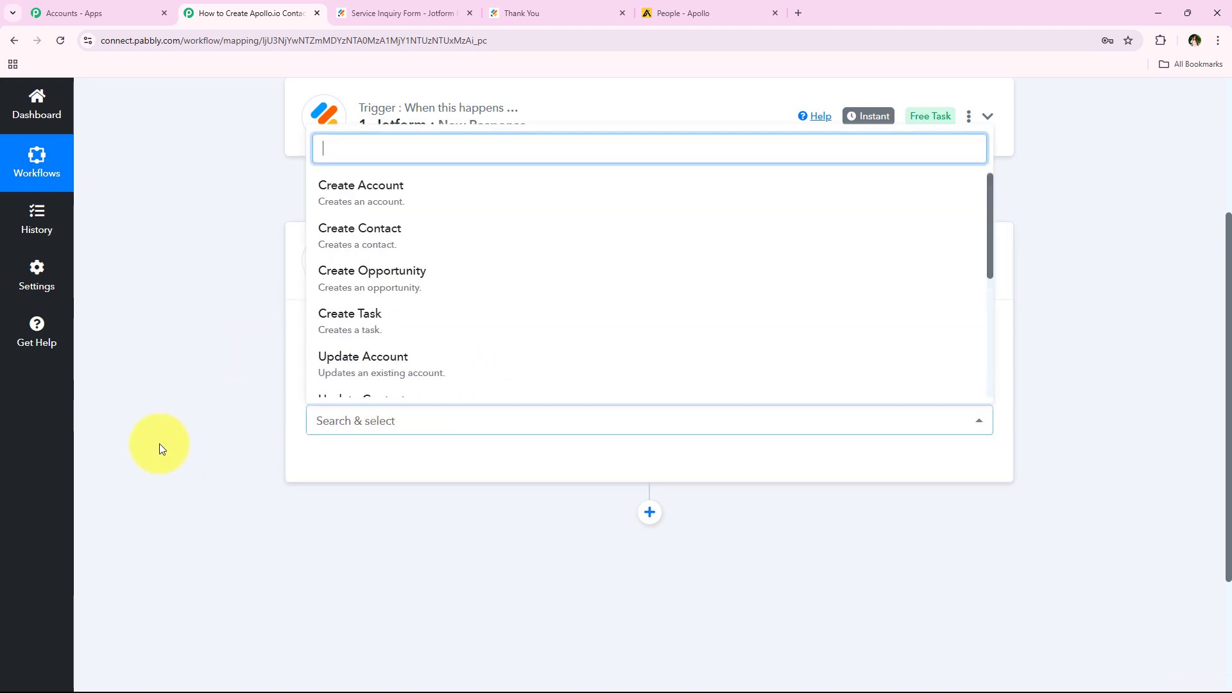
left_click(682, 247)
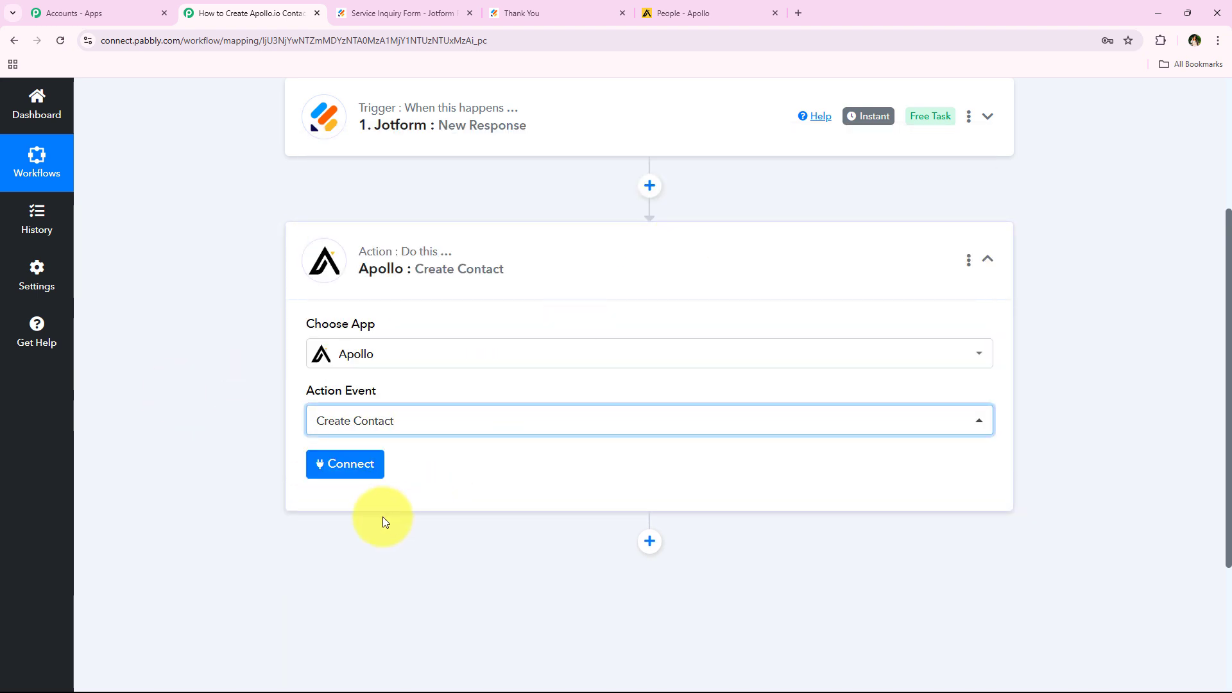
left_click(349, 464)
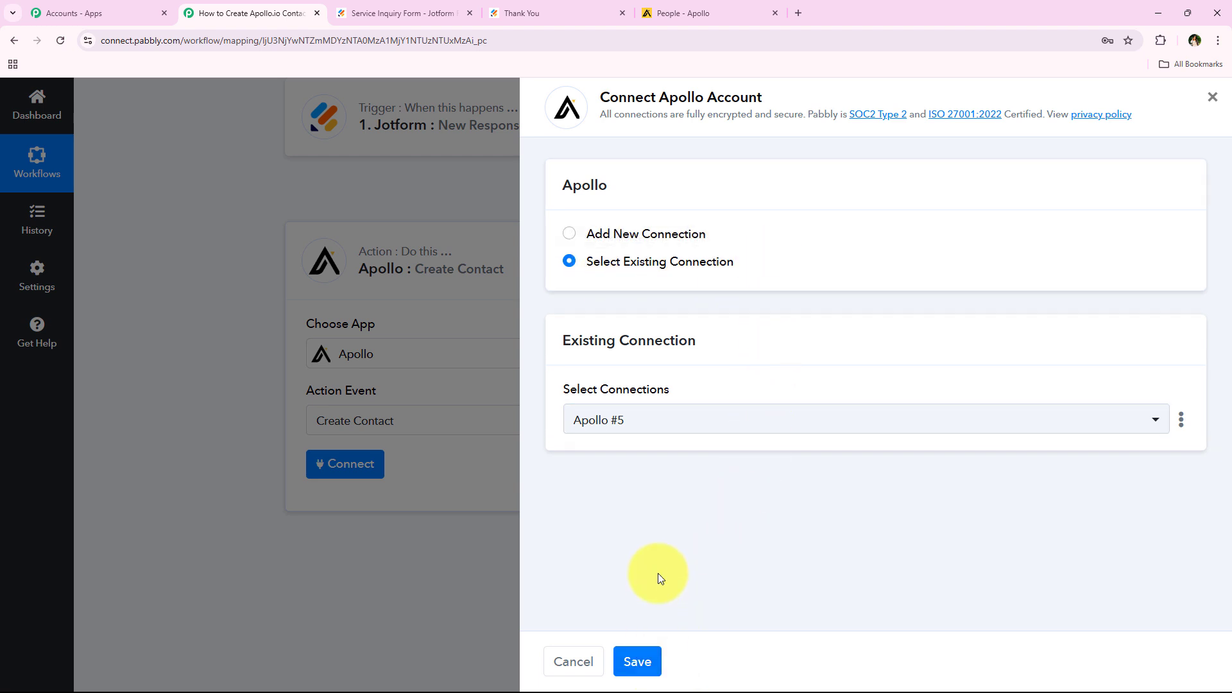
Step: Choose to add a new Apollo connection and open the API keys page of the Apollo Developer Portal
left_click(605, 235)
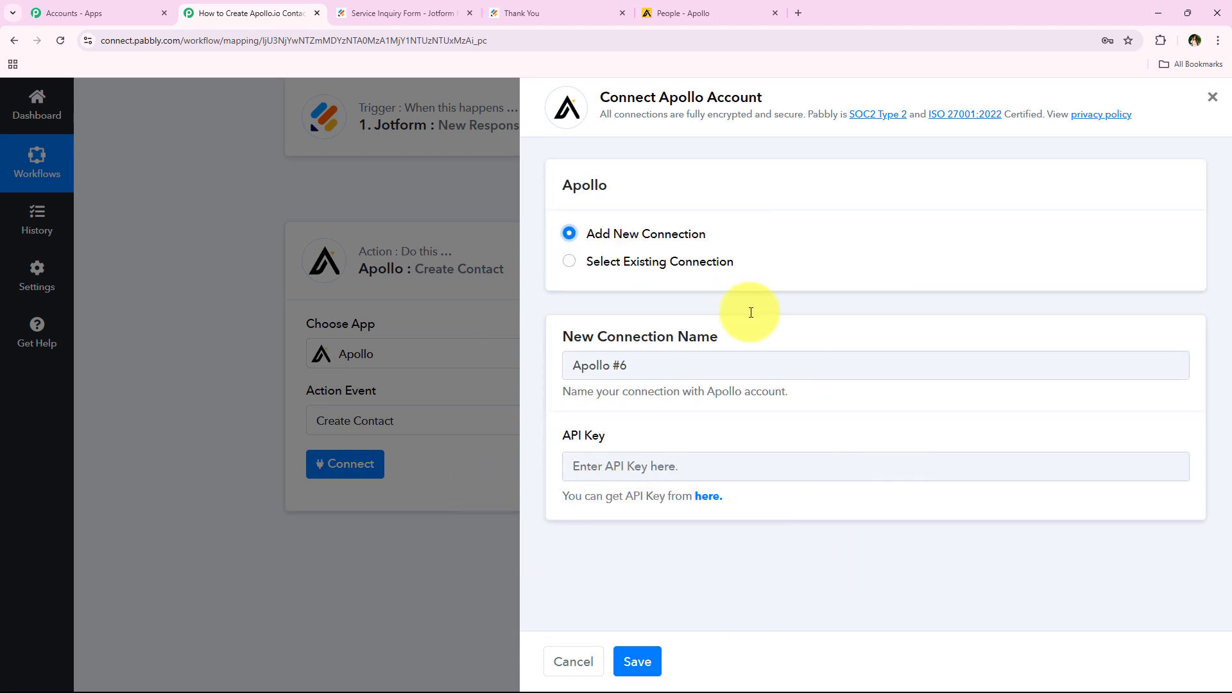
left_click_drag(557, 501, 694, 503)
left_click(751, 511)
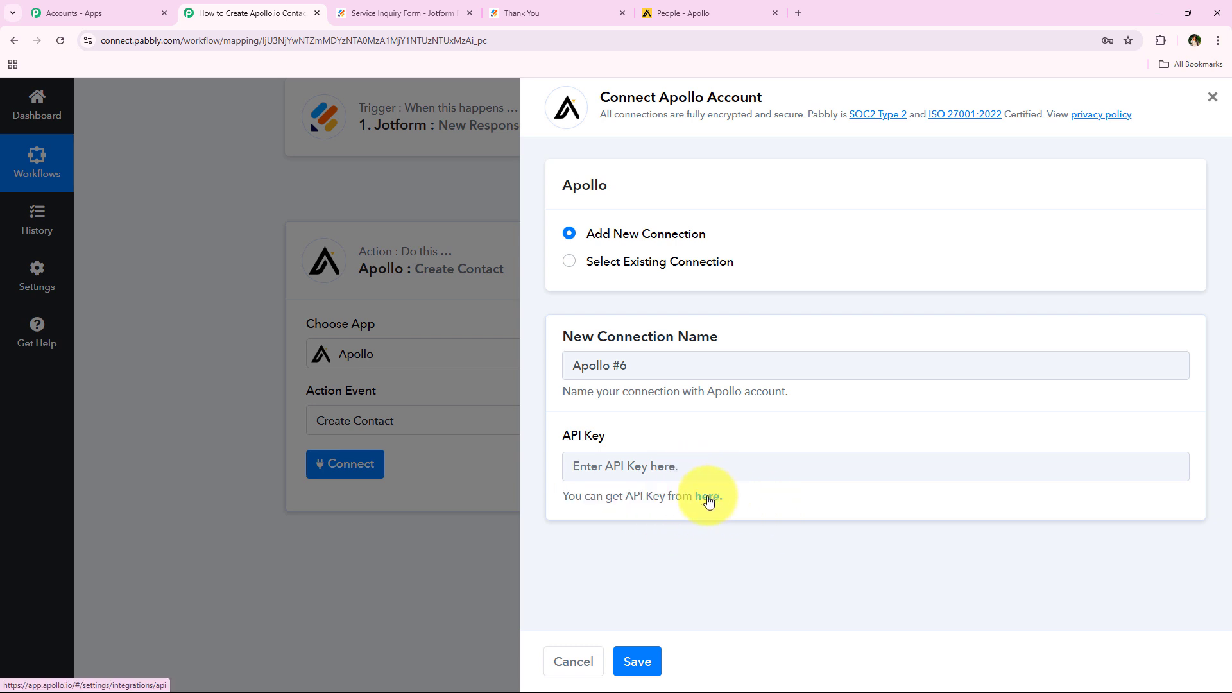
left_click(708, 500)
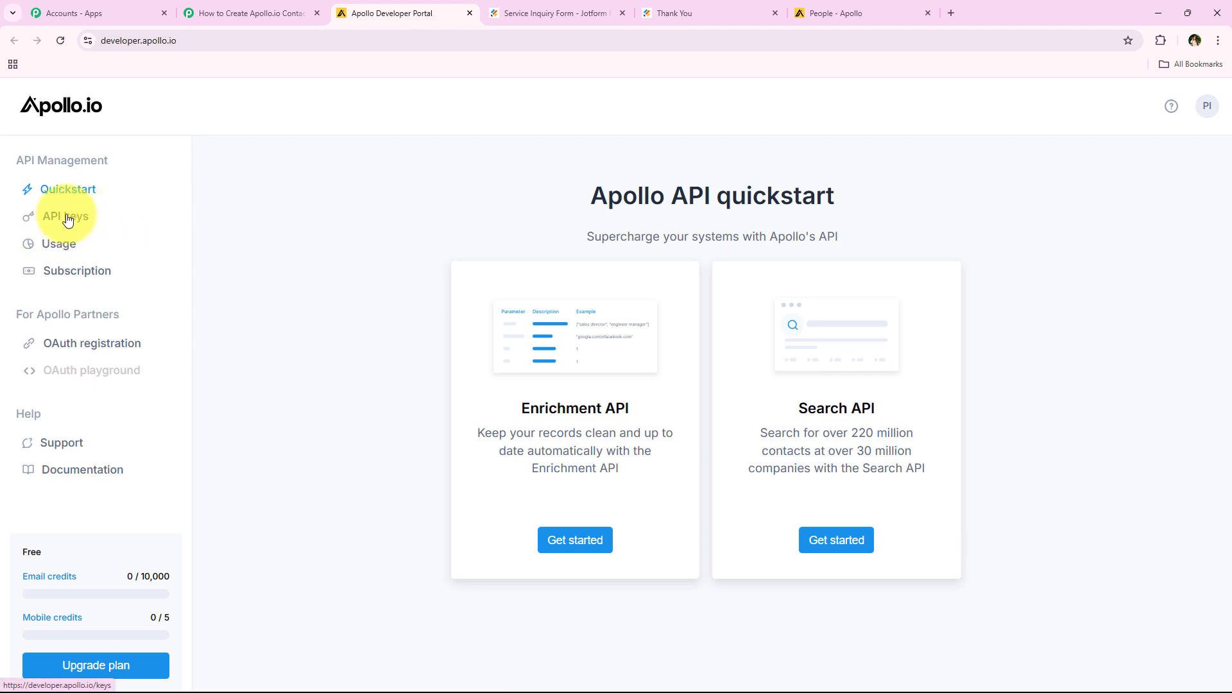
left_click(68, 220)
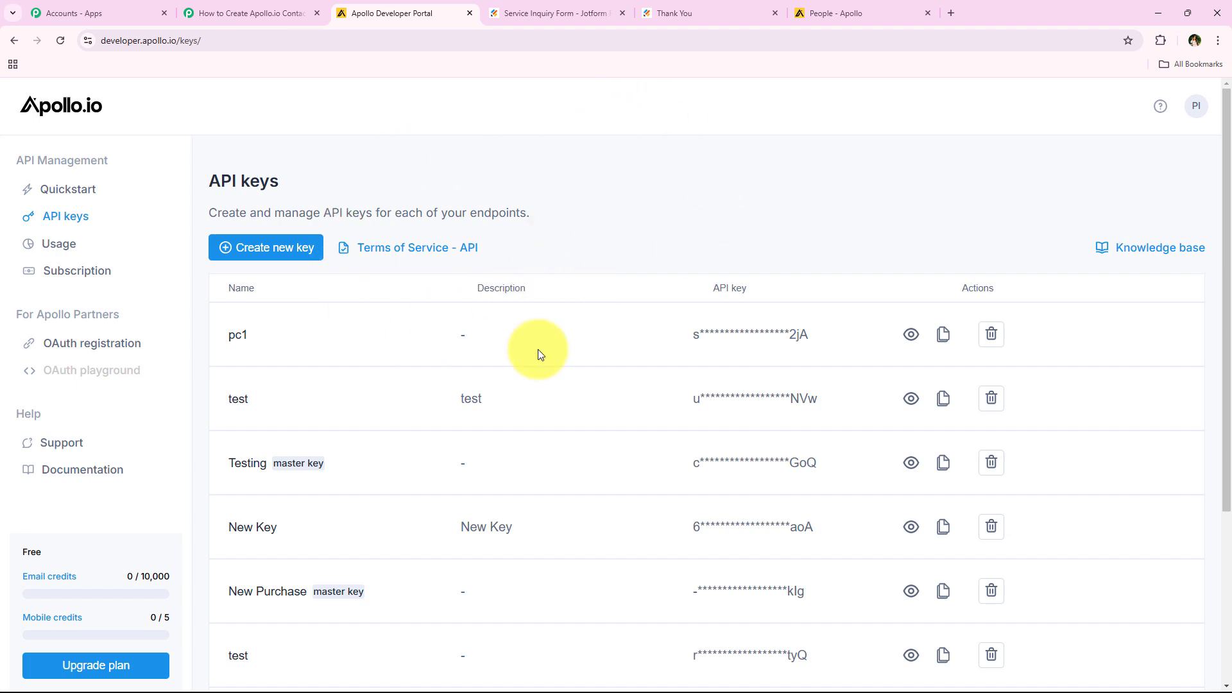
left_click(810, 5)
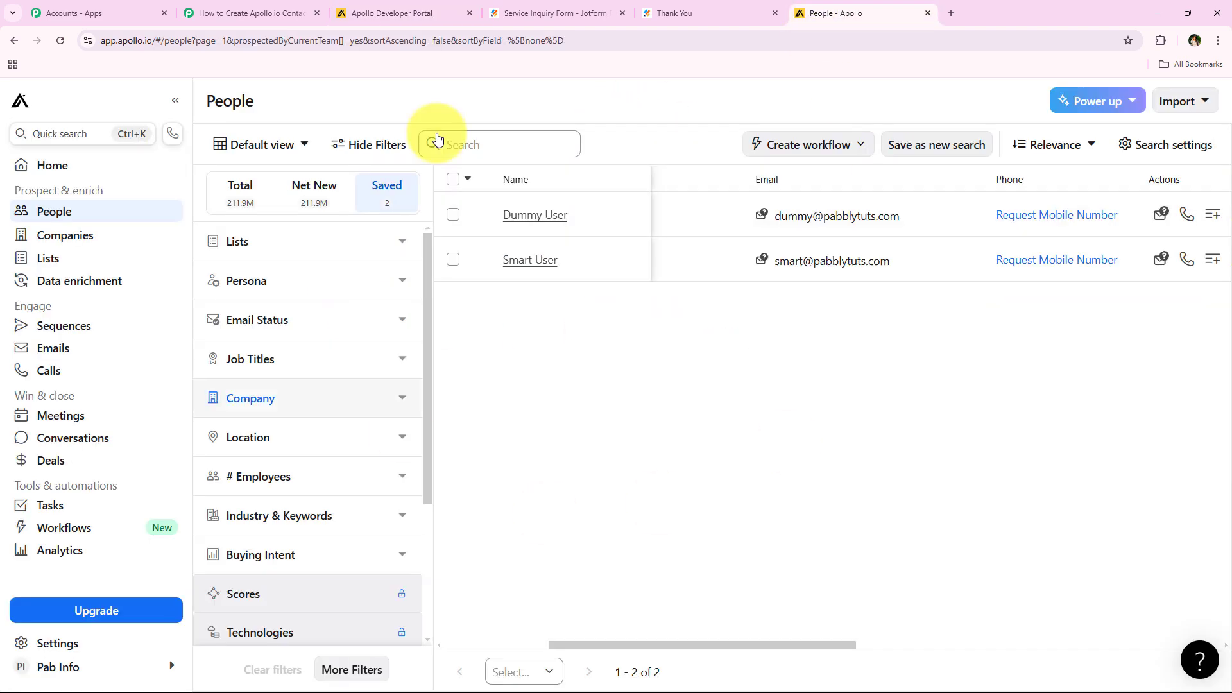
left_click(385, 12)
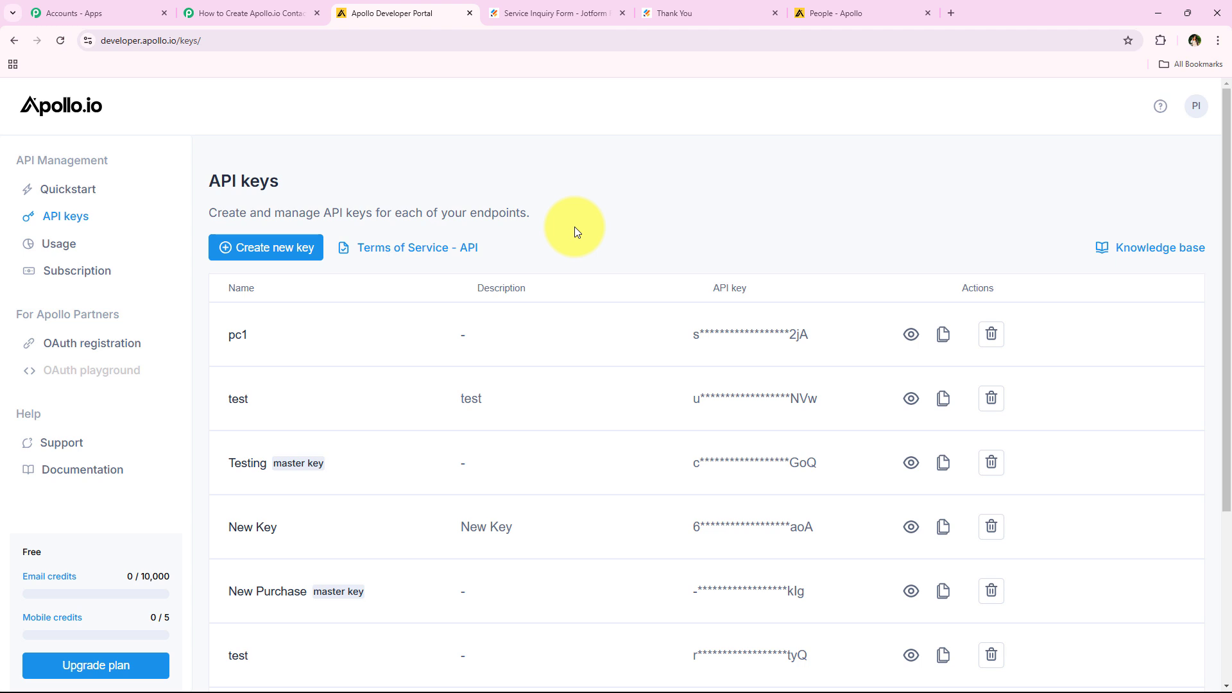
Step: Start creating a new Apollo API key named Jotform, leaving its description empty
left_click(282, 257)
left_click_drag(309, 275, 398, 274)
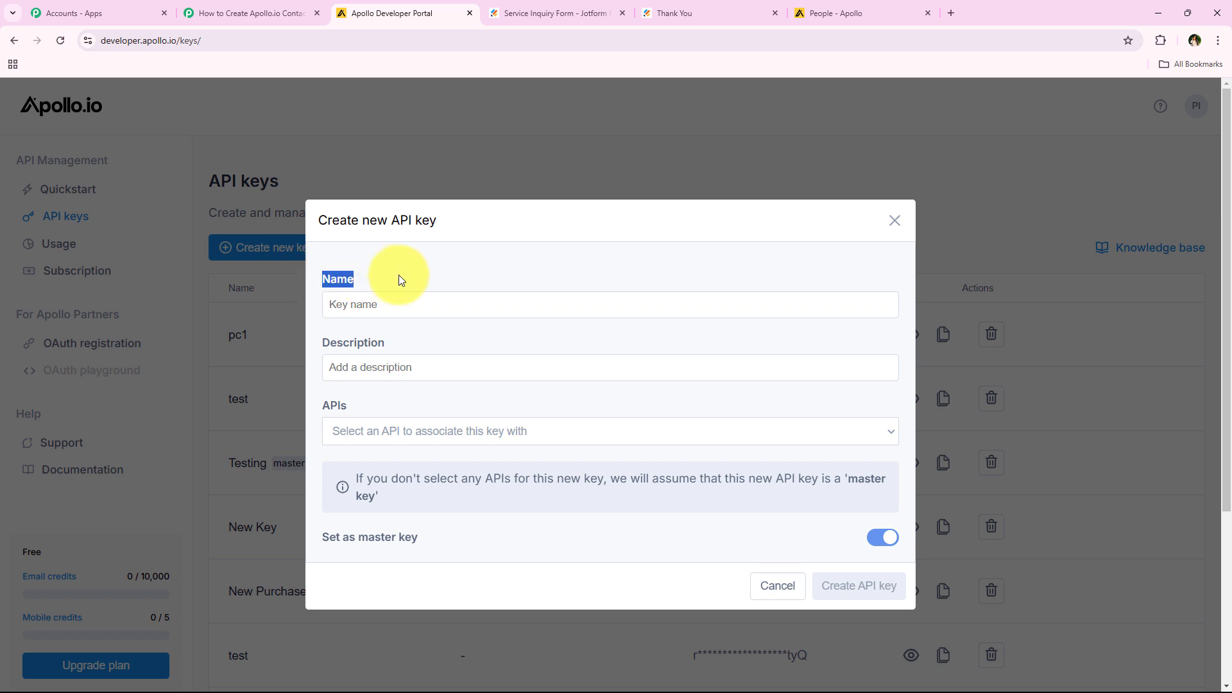
left_click(398, 303)
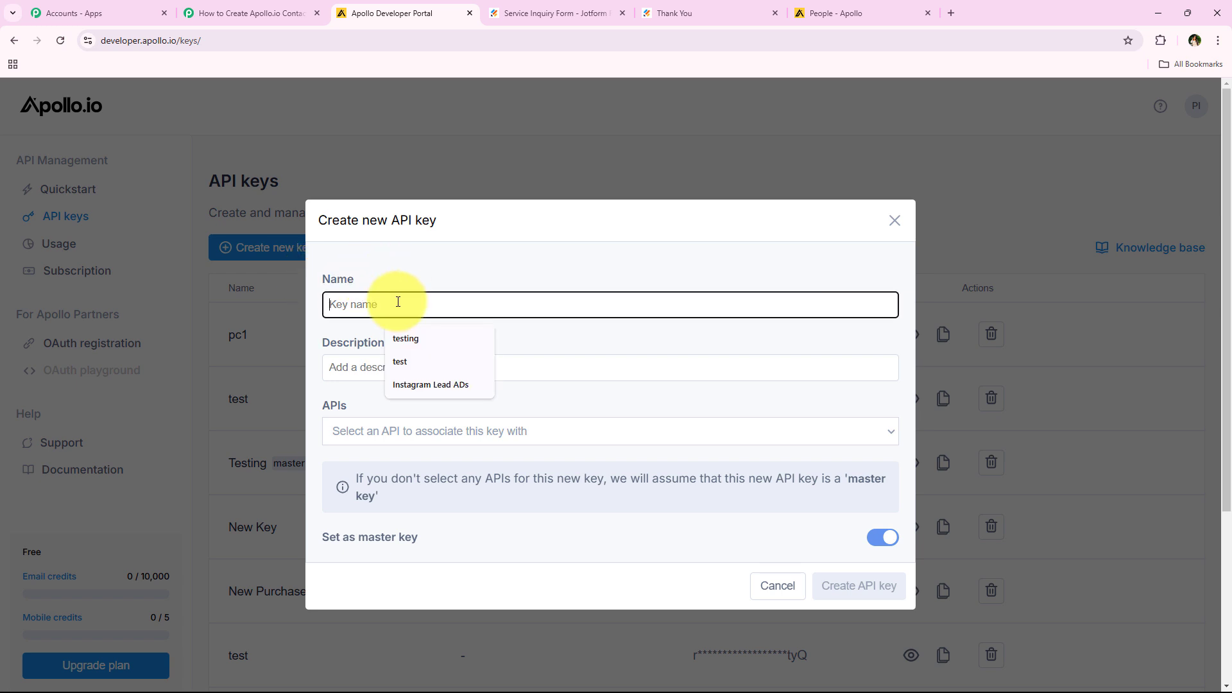
type("Jotform")
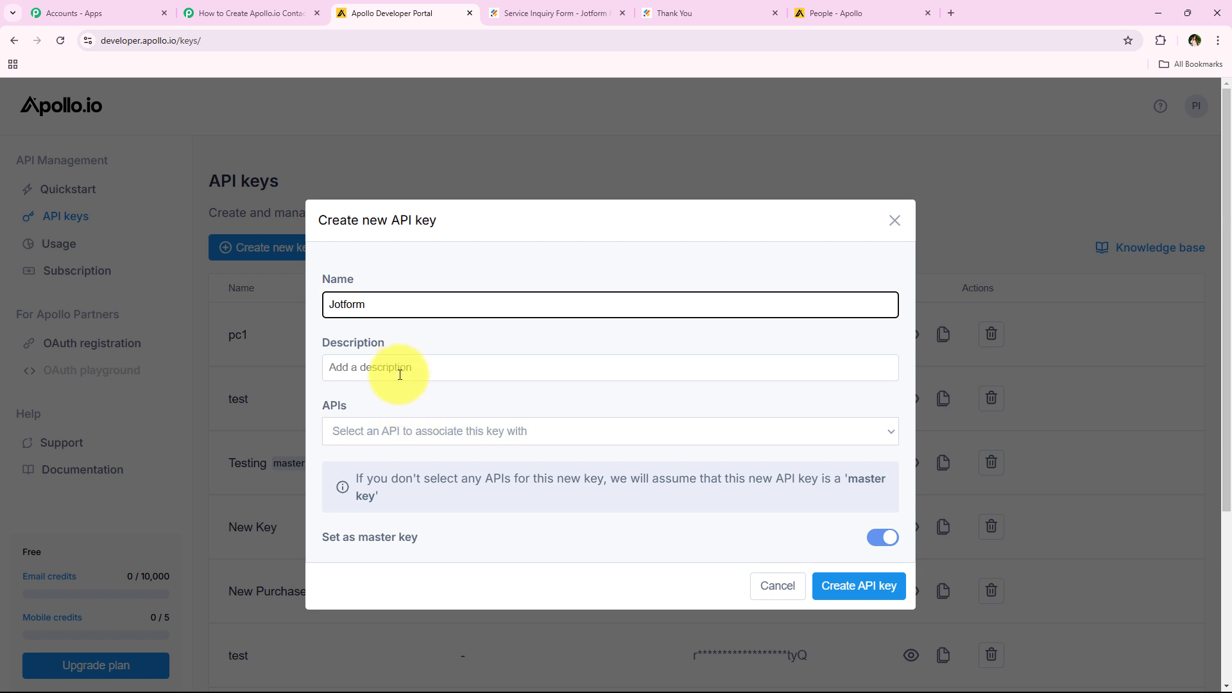
left_click(426, 363)
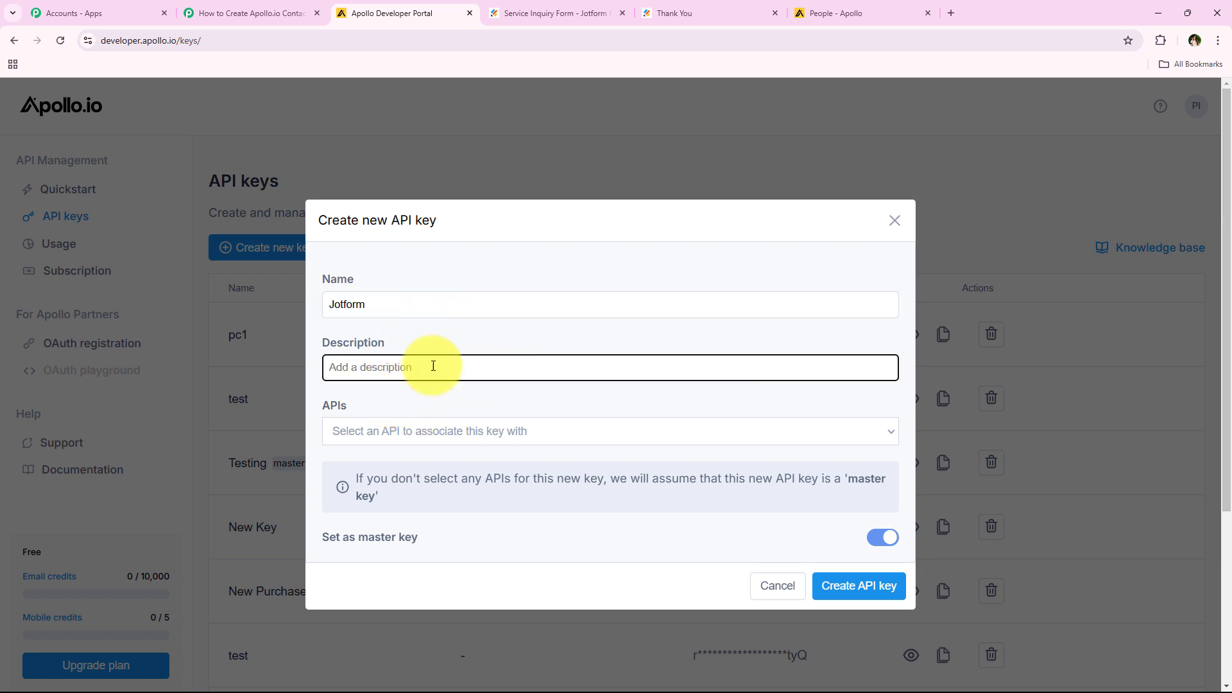
left_click(429, 415)
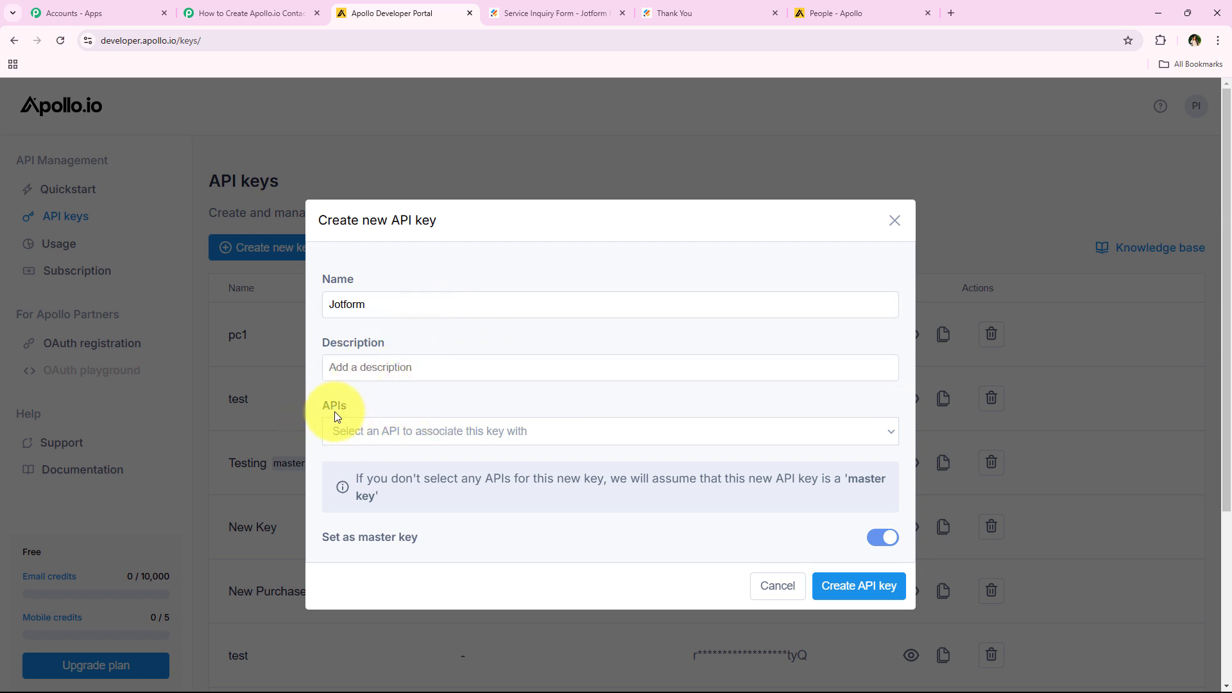
Step: Associate the new key with the api/v1/contacts/create API and create it
left_click_drag(325, 406, 390, 412)
left_click(440, 431)
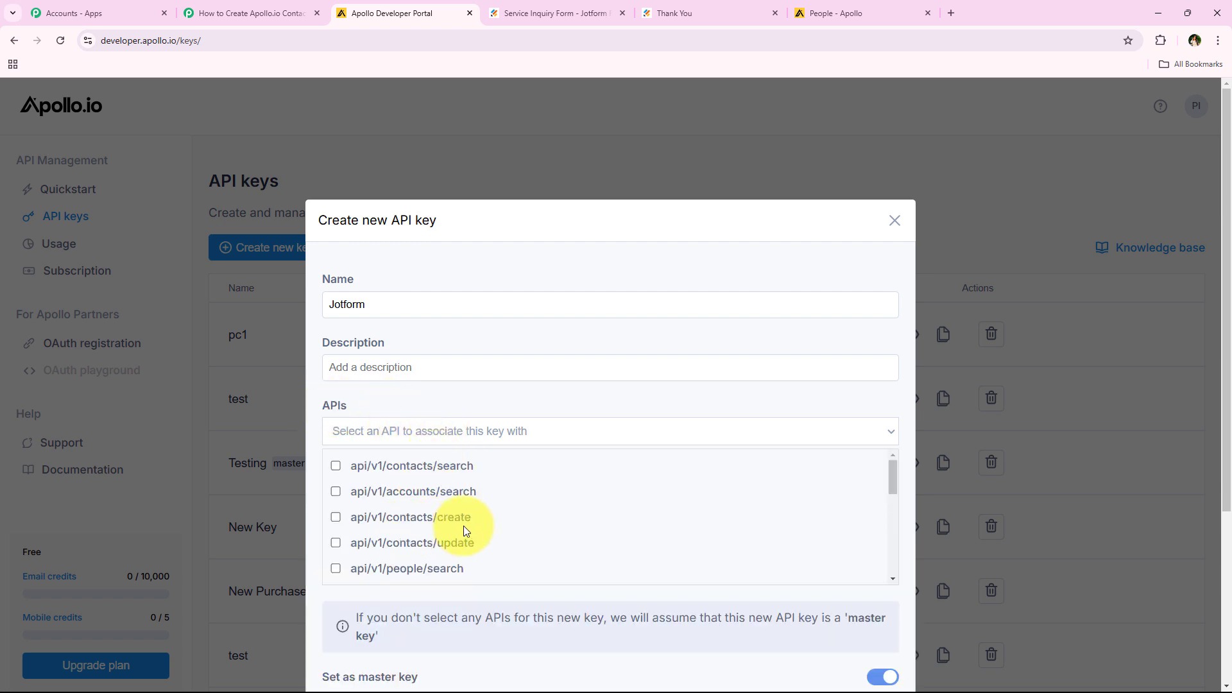
left_click(335, 517)
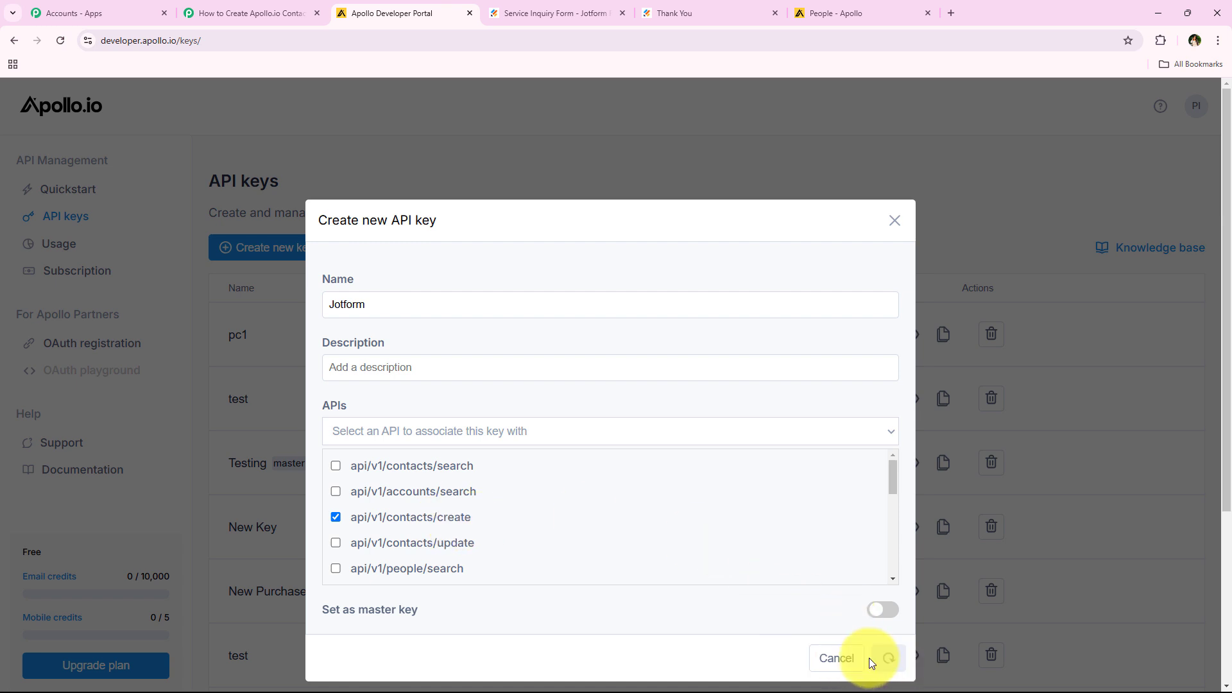
left_click(869, 659)
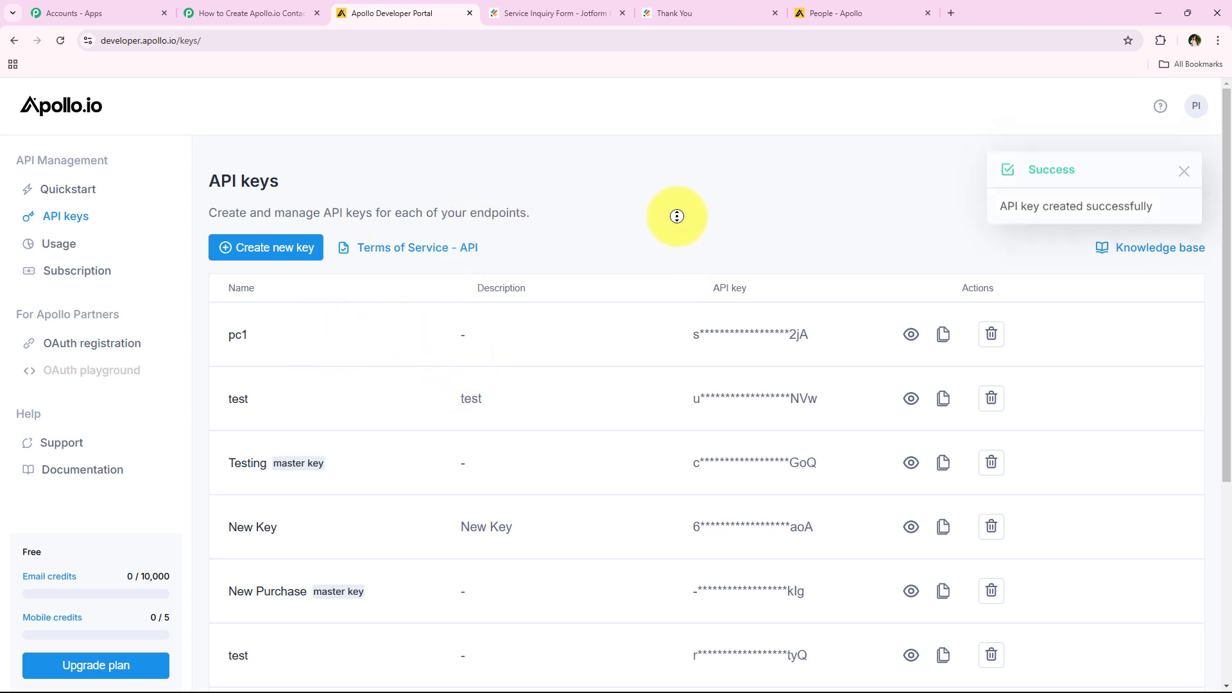
Step: Copy the Jotform API key, paste it into the API Key field of the new Apollo connection in Pabbly Connect and save
scroll(673, 212, "down", 5)
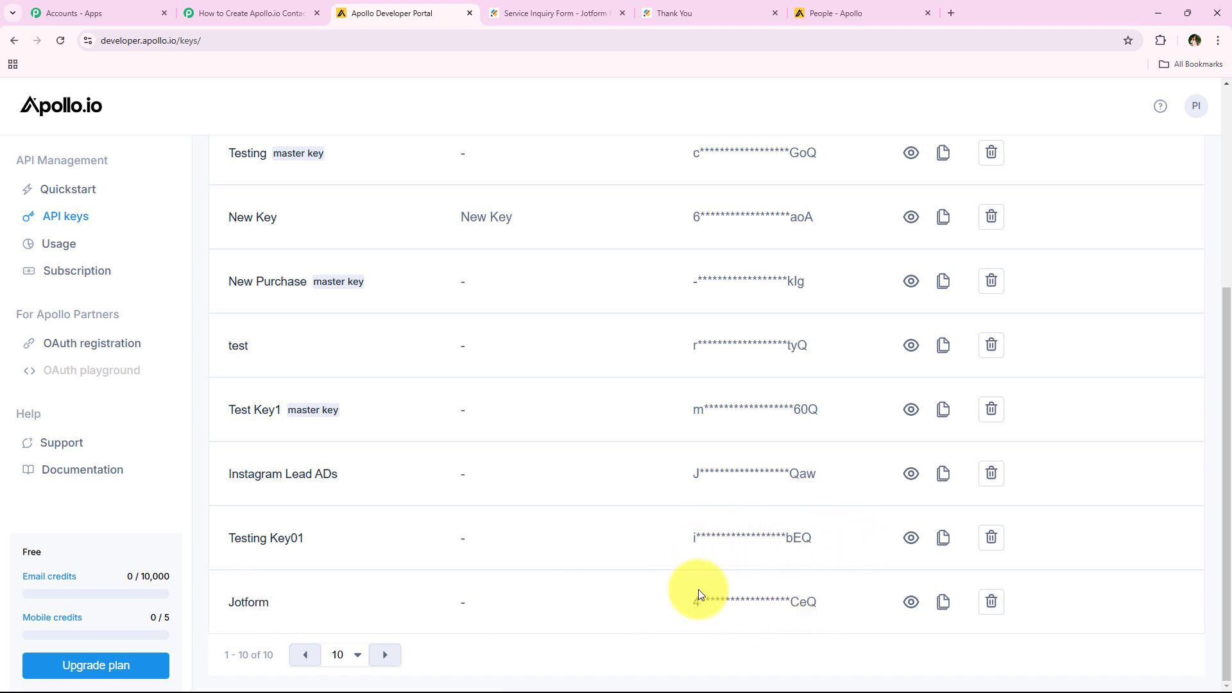
left_click(943, 601)
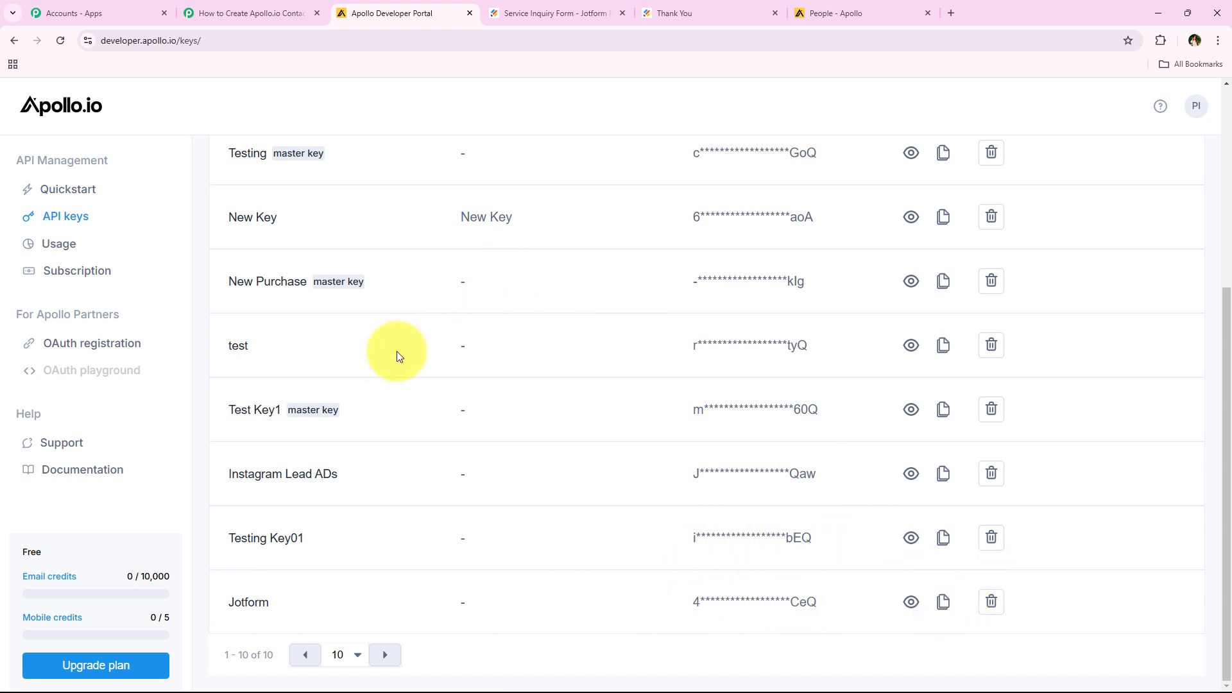
left_click(249, 13)
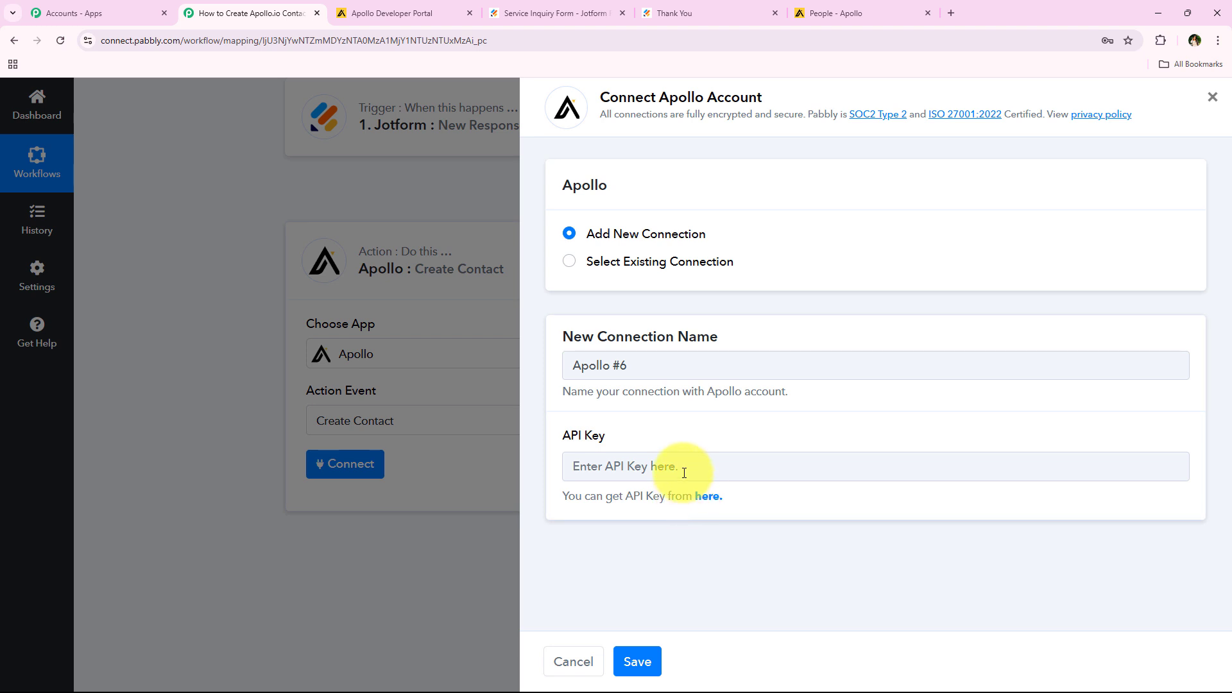
right_click(685, 467)
left_click(749, 326)
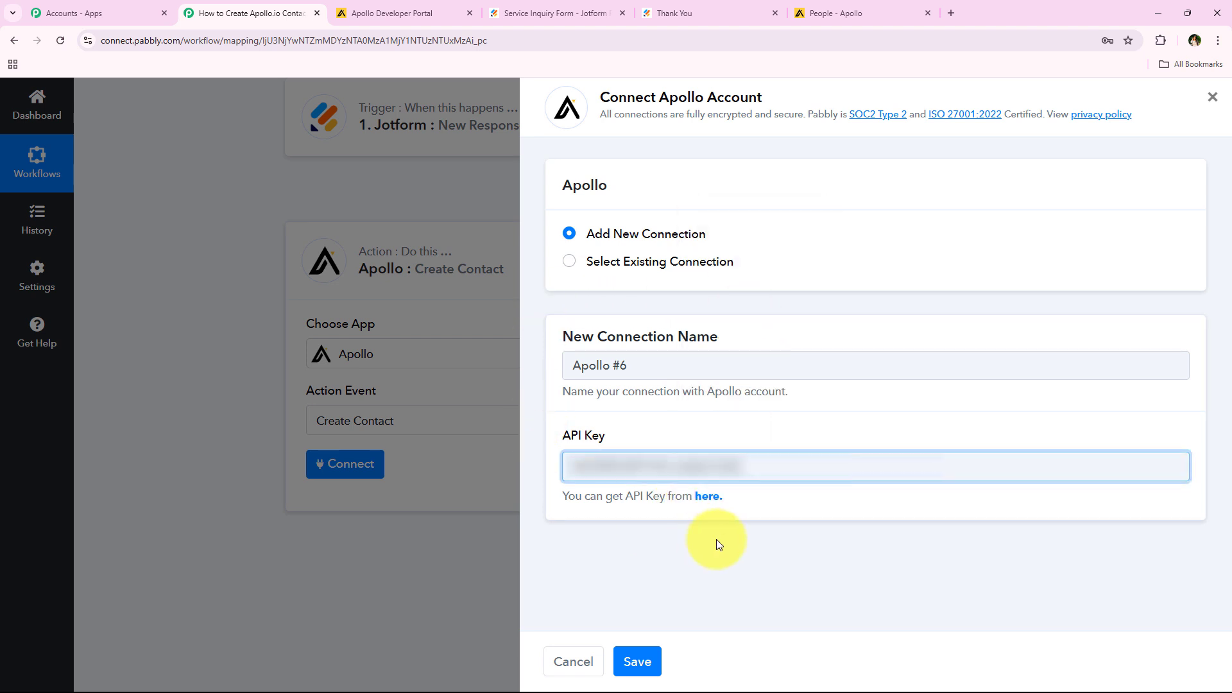
left_click(644, 660)
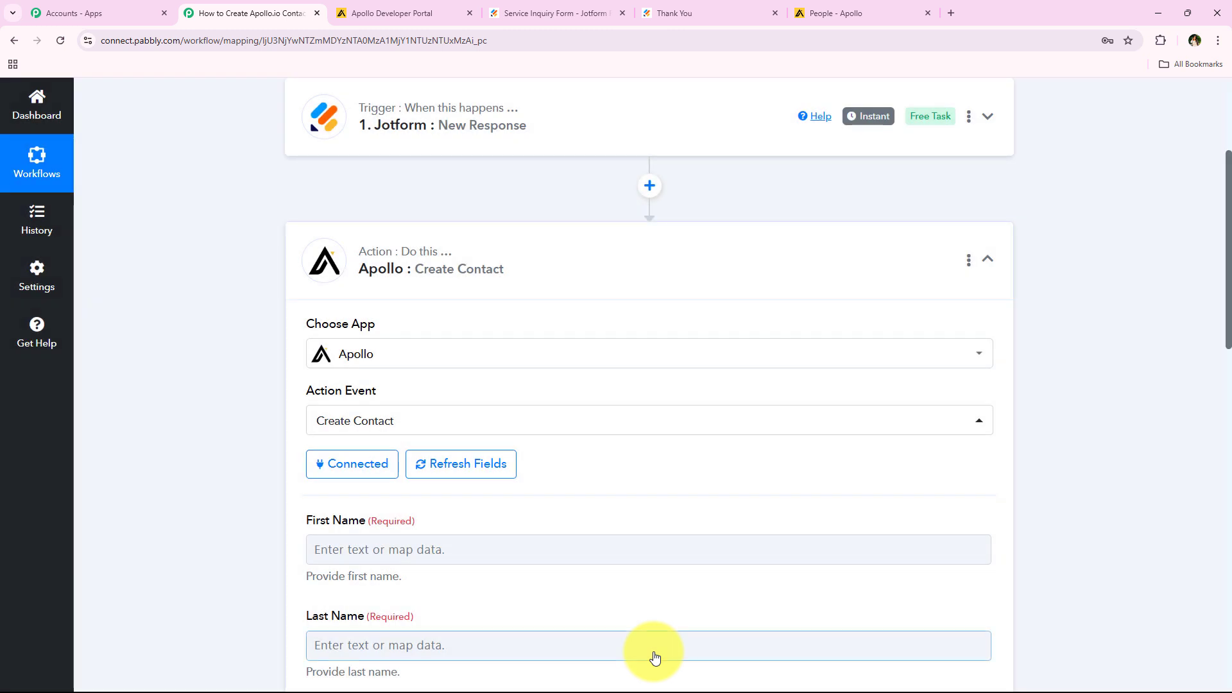
Step: Compare the Create Contact action's required fields with the first name, last name and email values in the captured Jotform response
middle_click(249, 349)
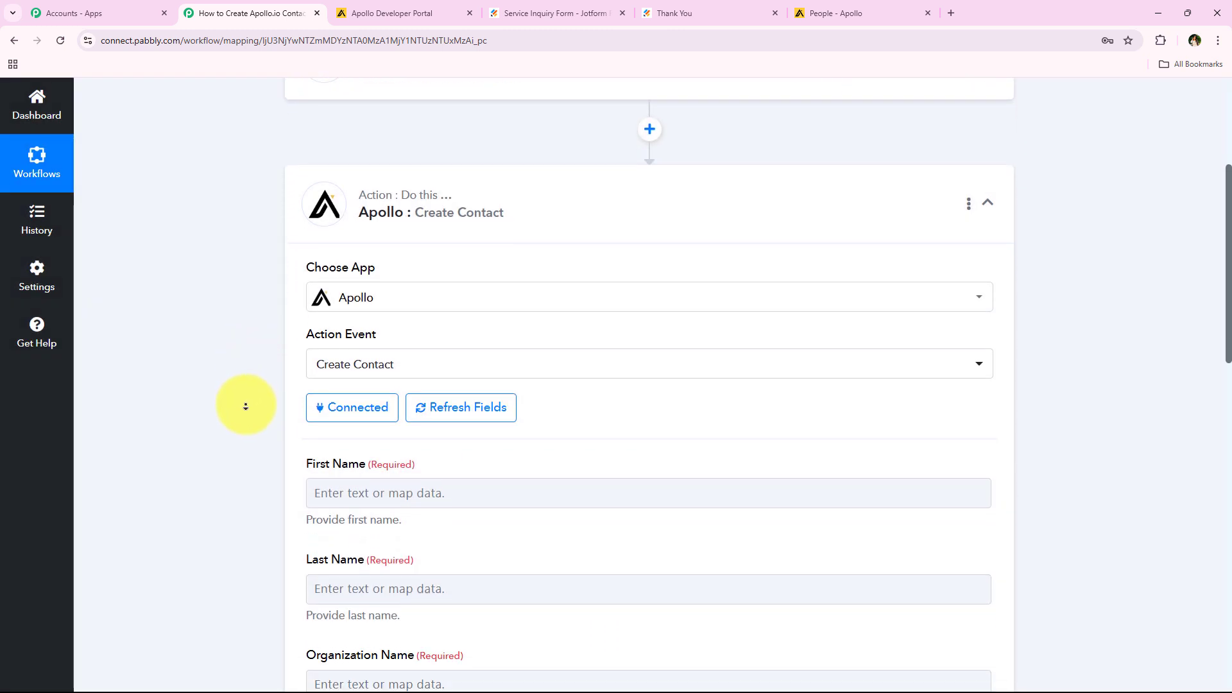
scroll(244, 368, "up", 1)
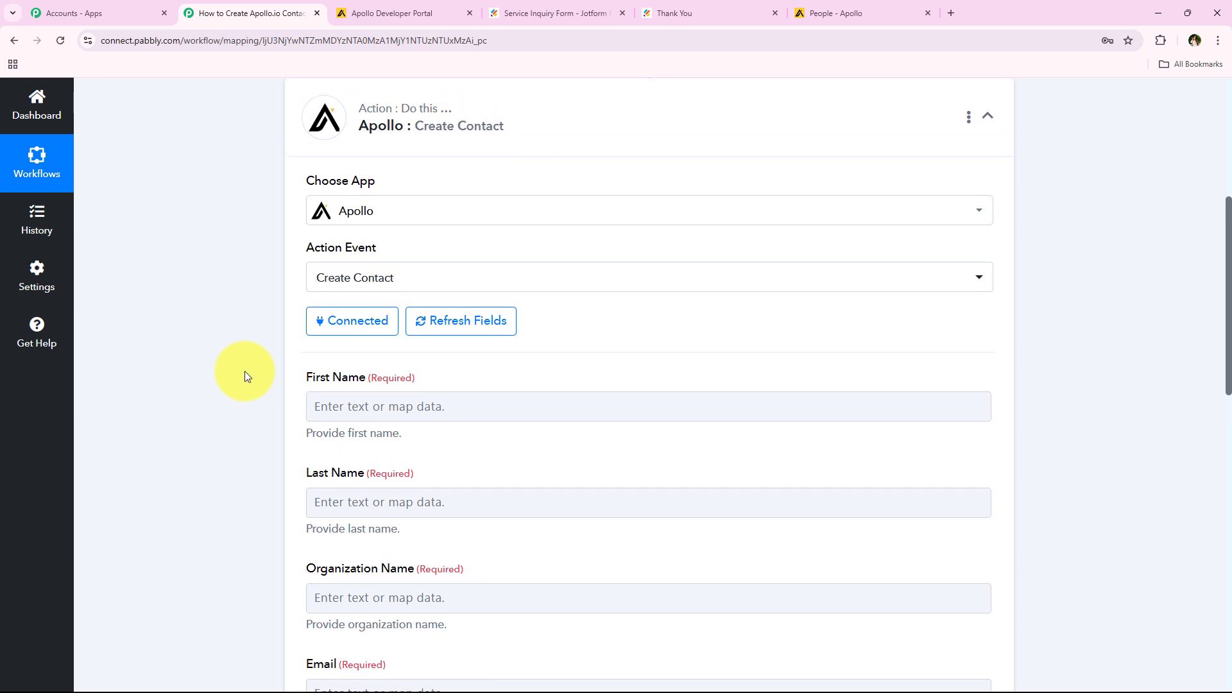
scroll(237, 392, "down", 2)
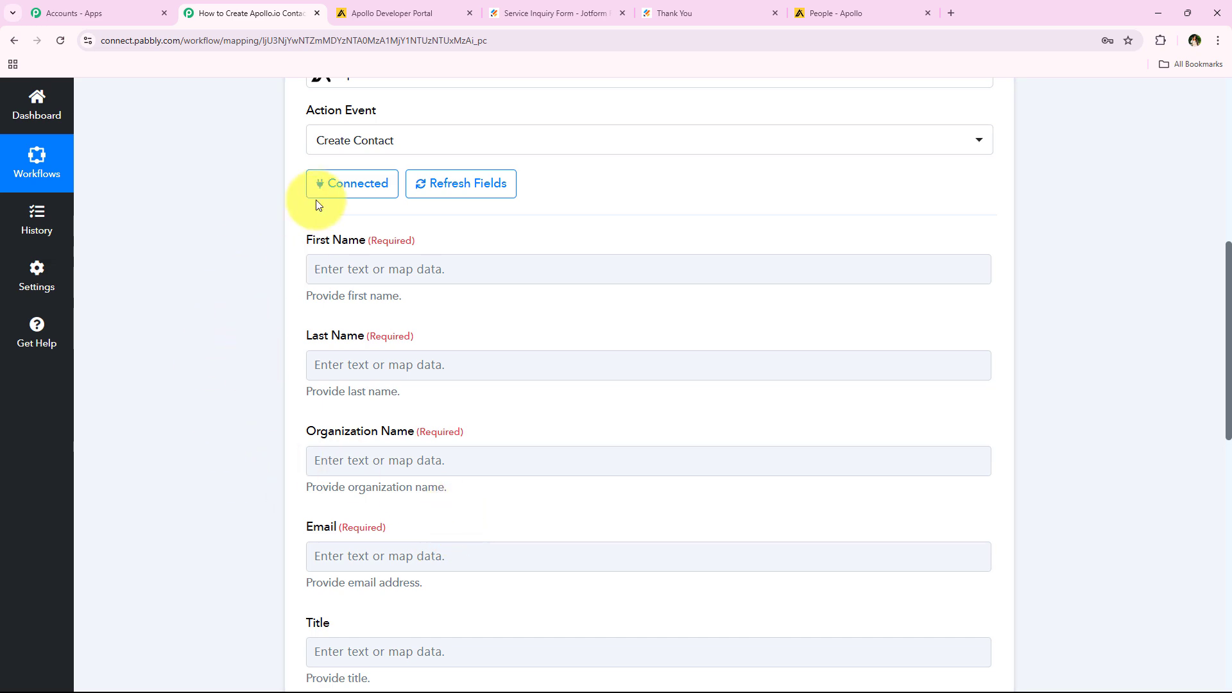
scroll(231, 257, "up", 7)
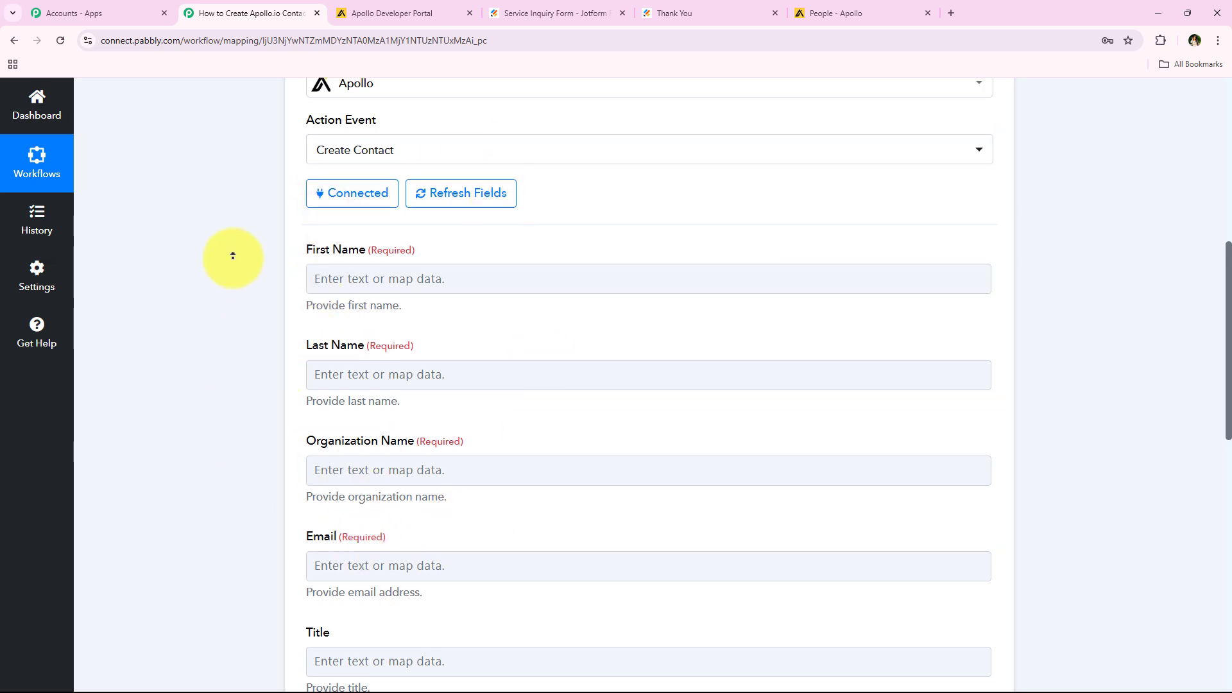
scroll(242, 459, "down", 10)
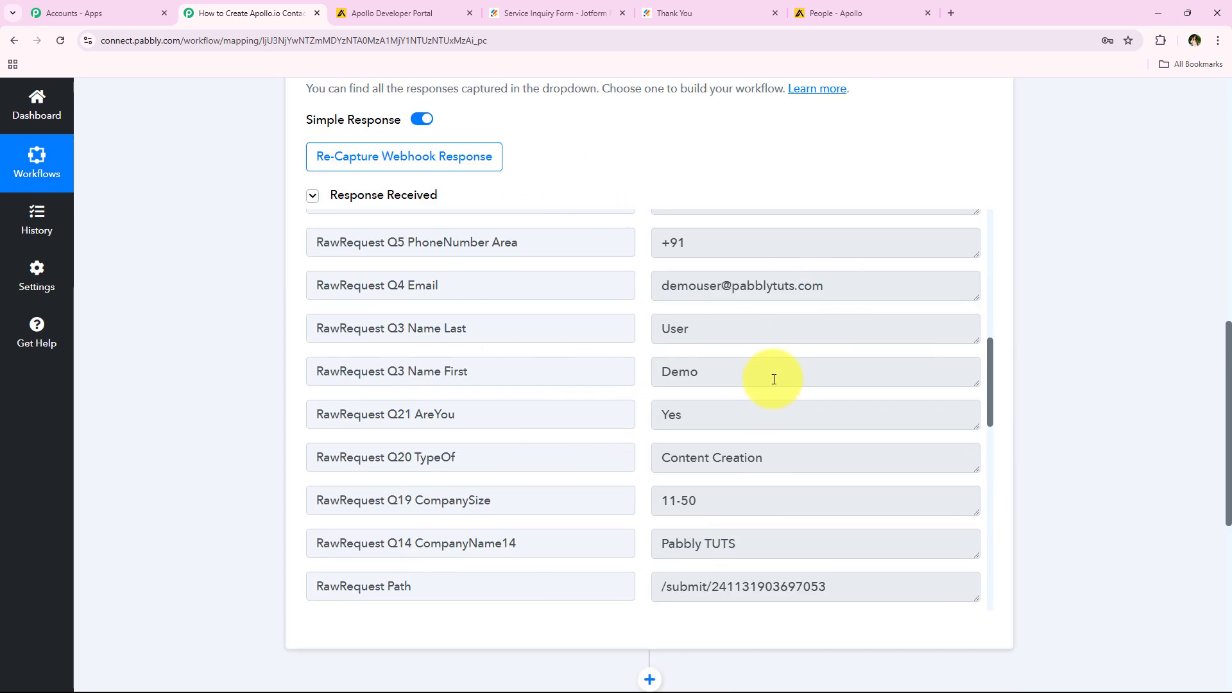
left_click_drag(776, 379, 477, 377)
left_click_drag(834, 330, 616, 328)
left_click_drag(898, 286, 478, 273)
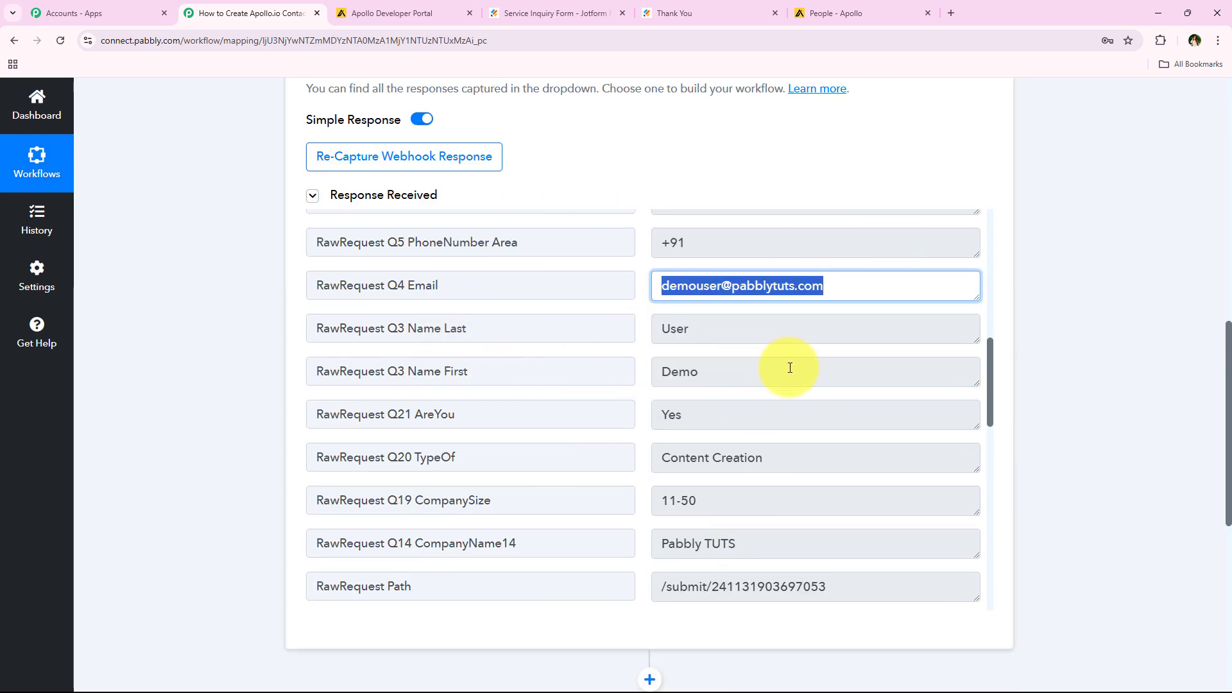
left_click_drag(789, 371, 570, 380)
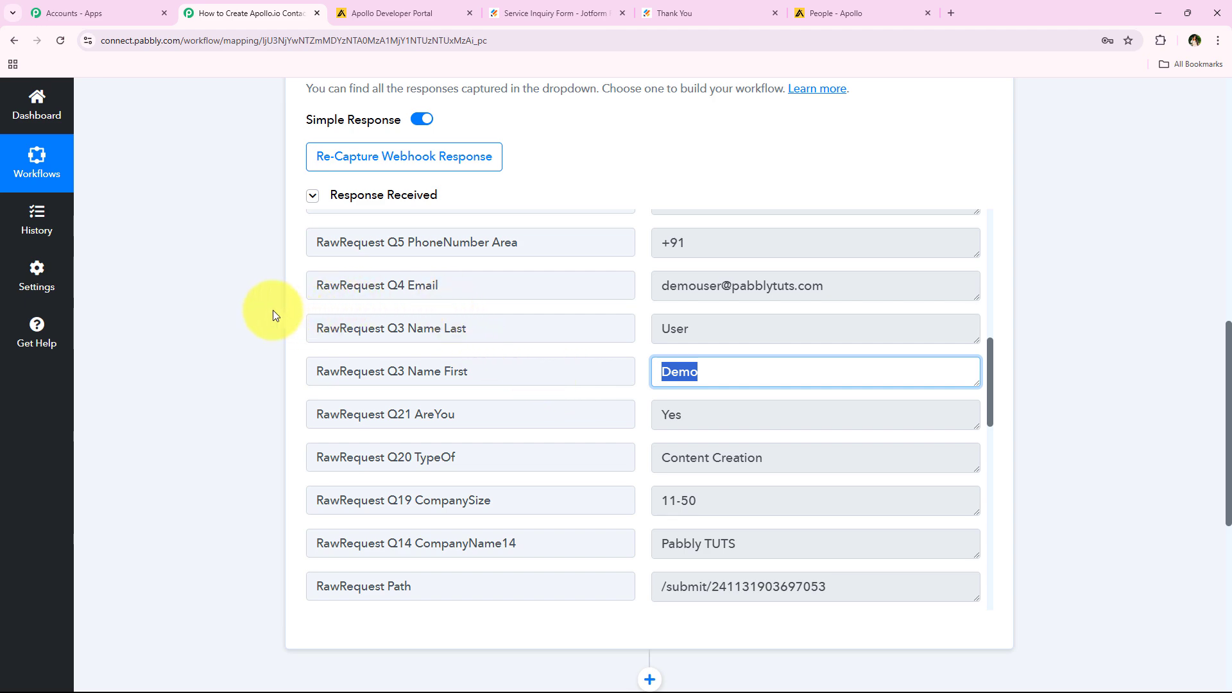
left_click(256, 391)
scroll(260, 404, "down", 4)
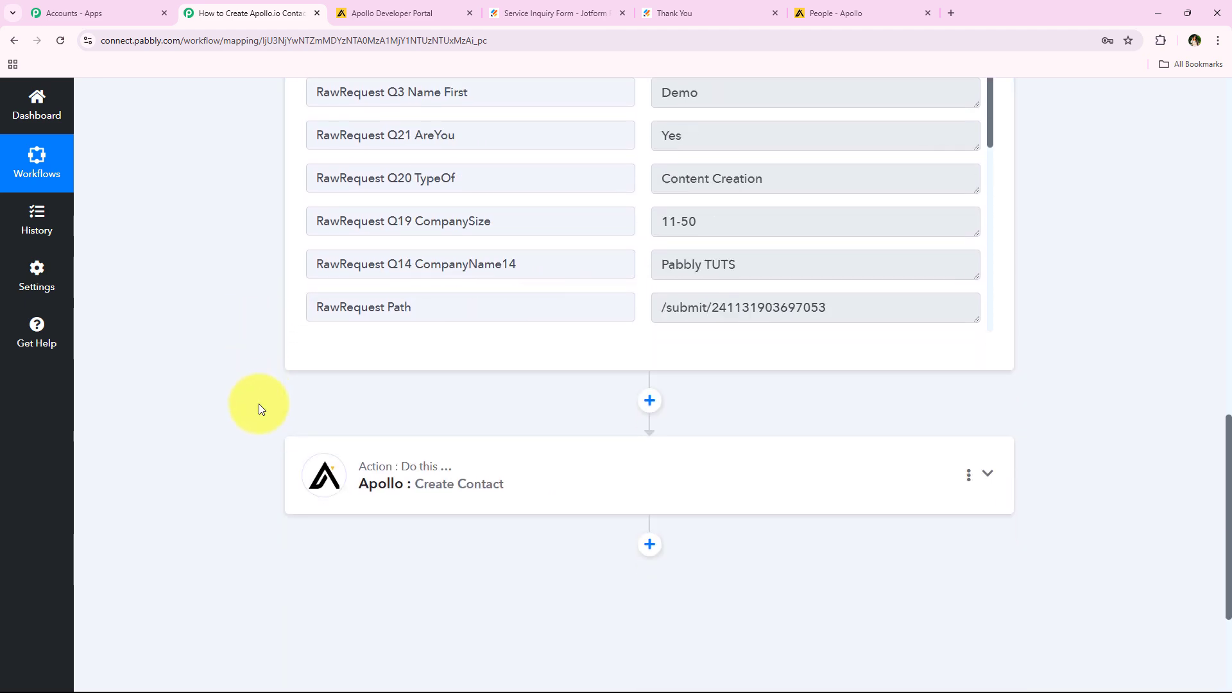
Step: Expand the Apollo Create Contact action step again to show its contact fields
left_click(467, 499)
scroll(241, 216, "up", 10)
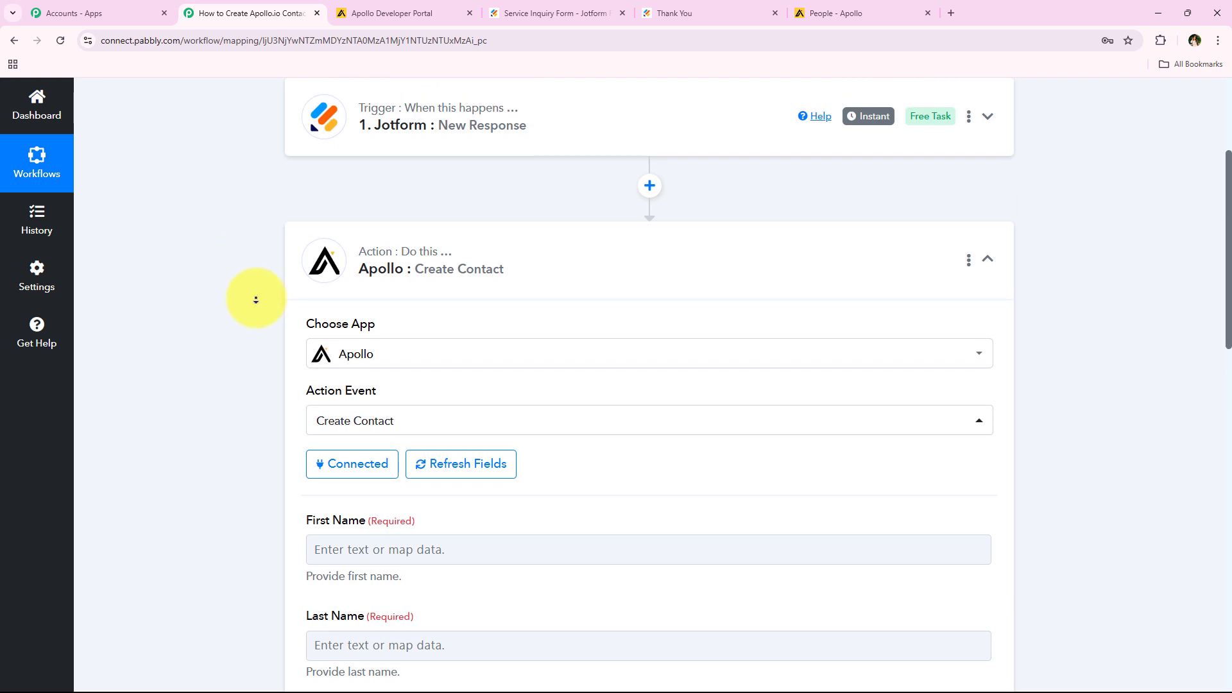
scroll(256, 300, "down", 6)
scroll(286, 327, "up", 1)
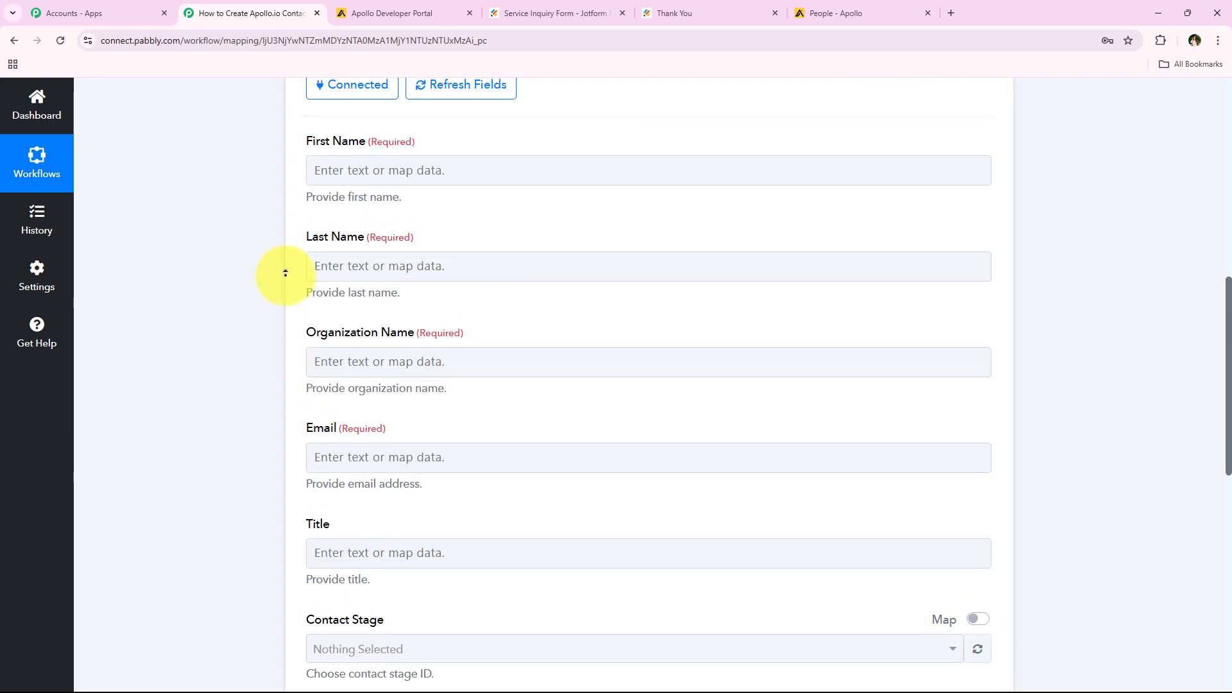
scroll(286, 273, "up", 2)
Step: Open the First Name field's mapping list and look through the data available from the Jotform New Response step
left_click(307, 265)
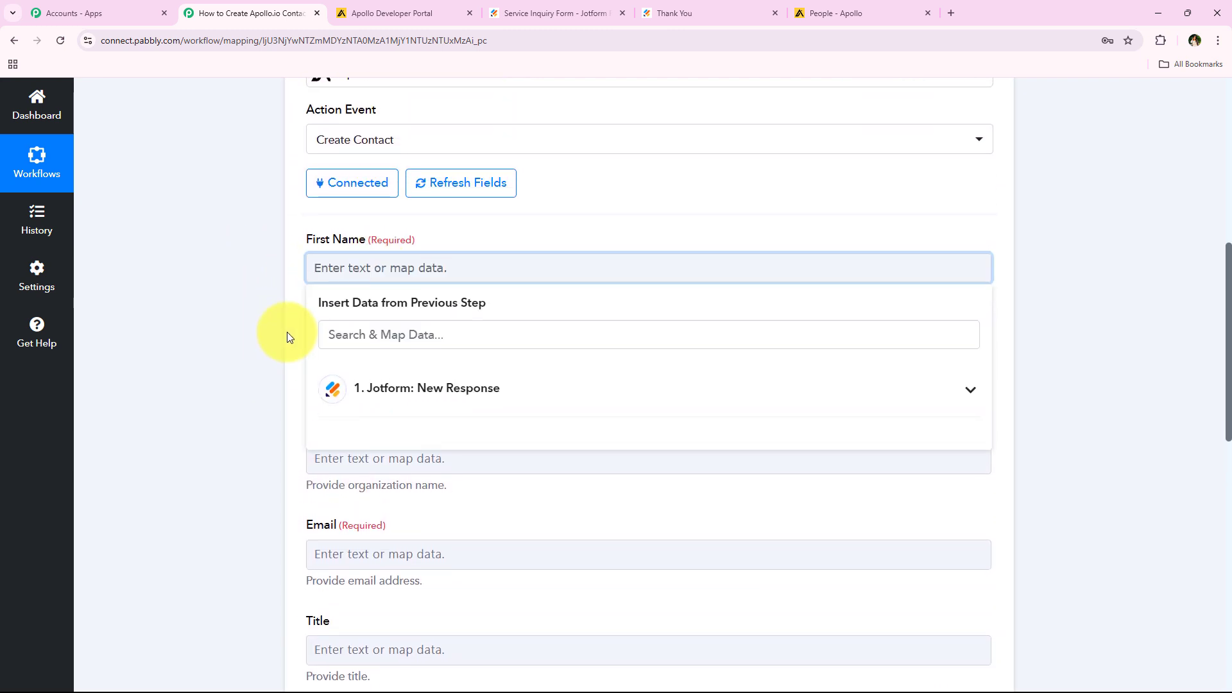
scroll(269, 350, "up", 1)
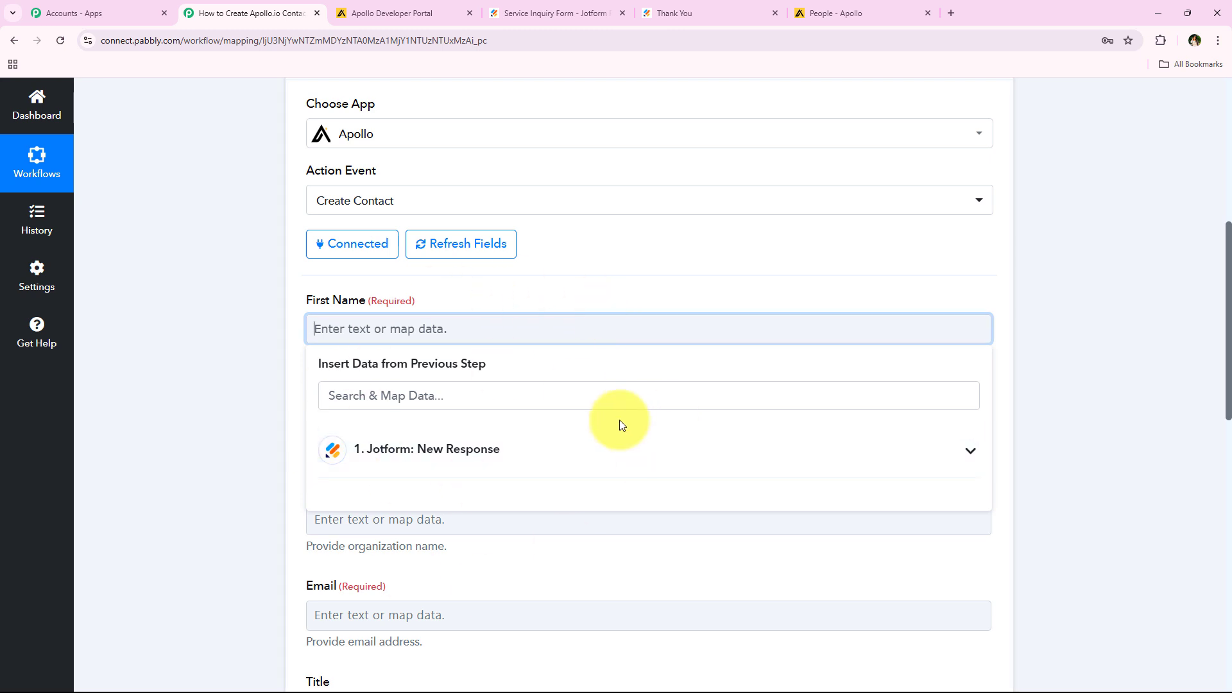
left_click(688, 469)
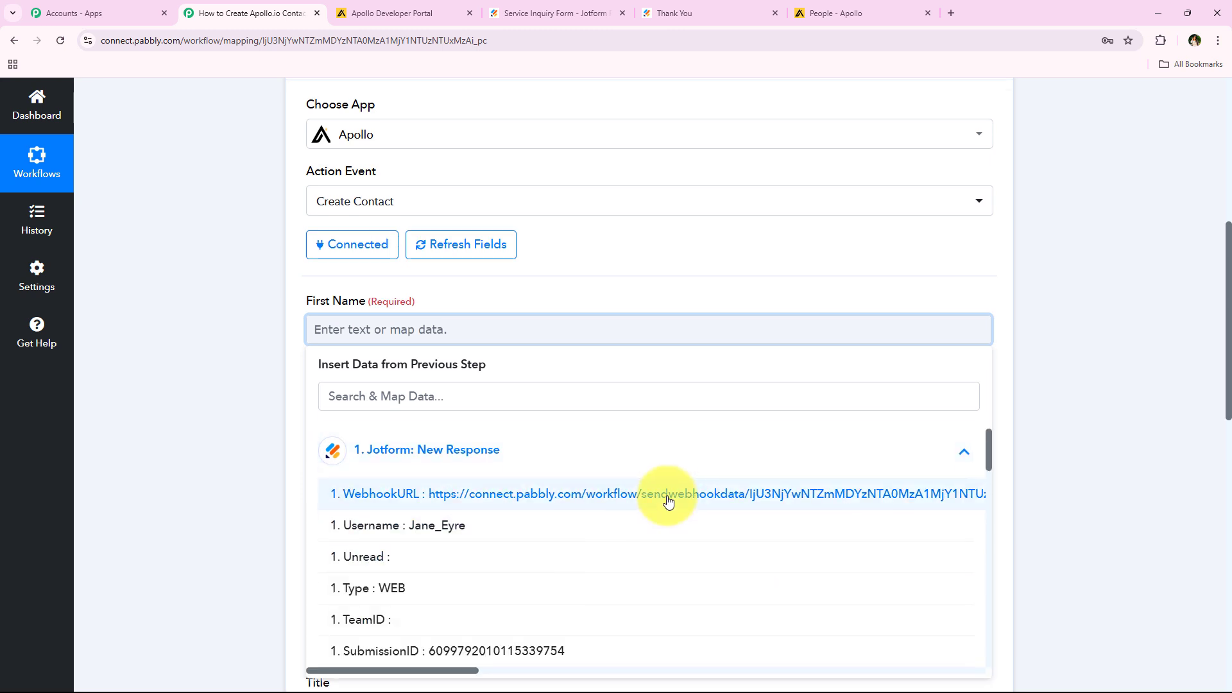
scroll(664, 499, "up", 1)
left_click(668, 507)
scroll(1119, 407, "down", 1)
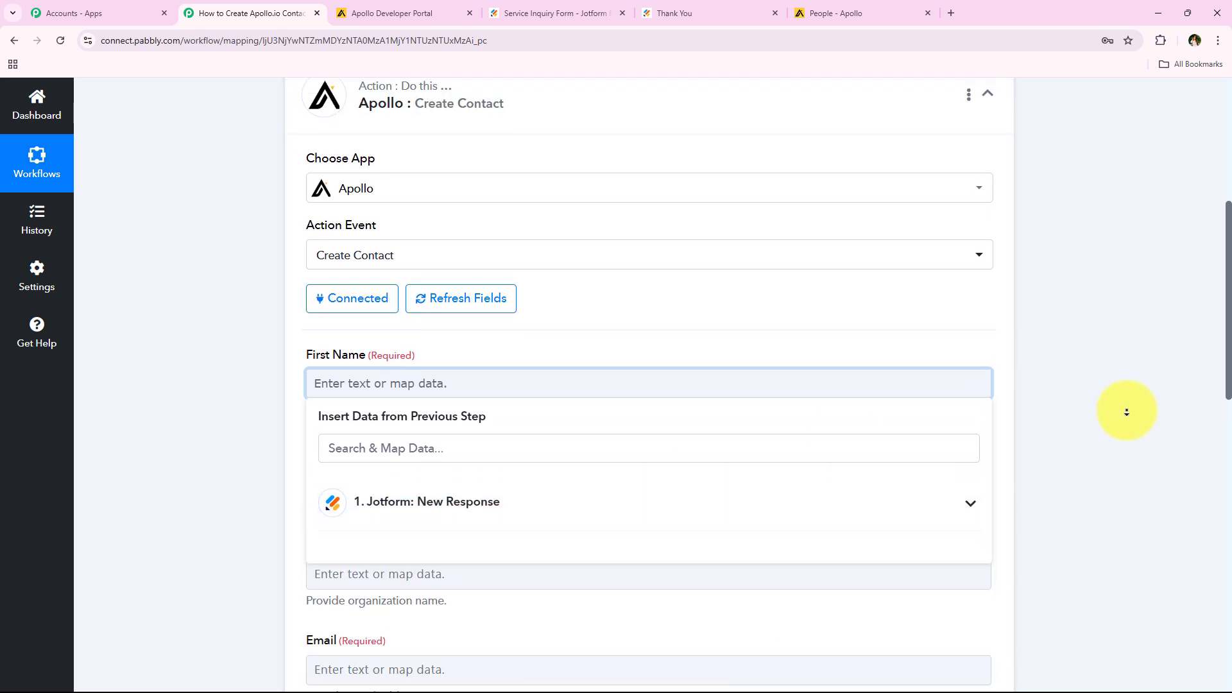
left_click(678, 436)
scroll(729, 538, "down", 2)
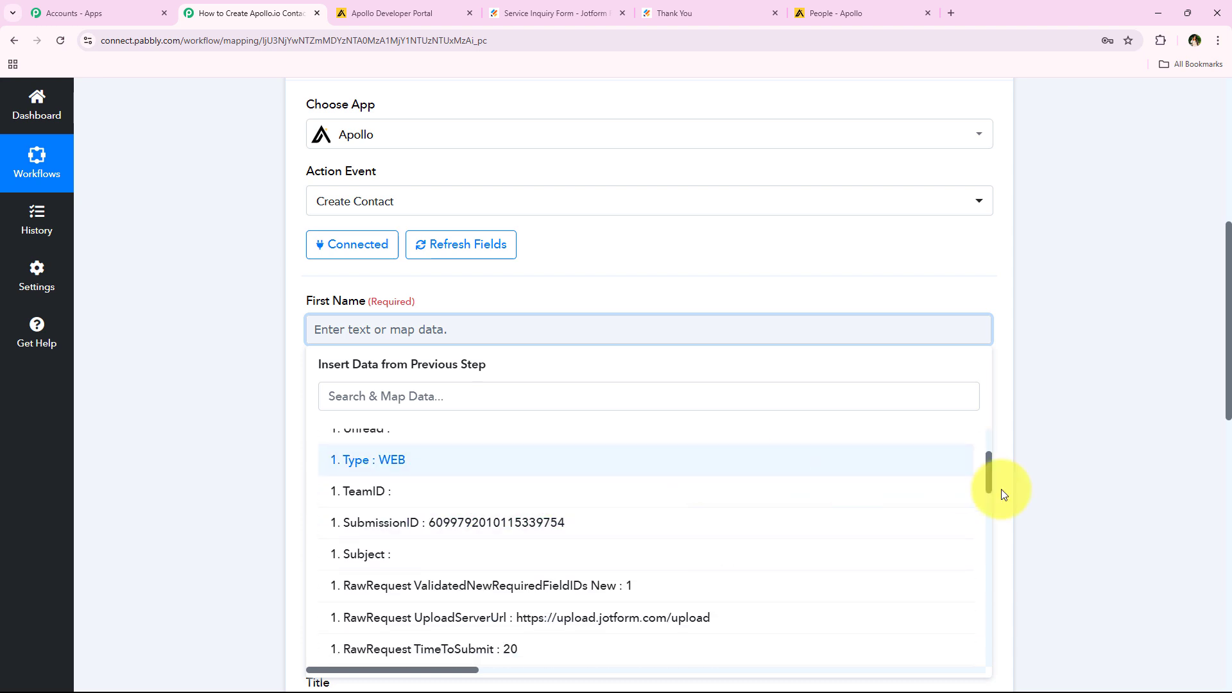
left_click(1078, 478)
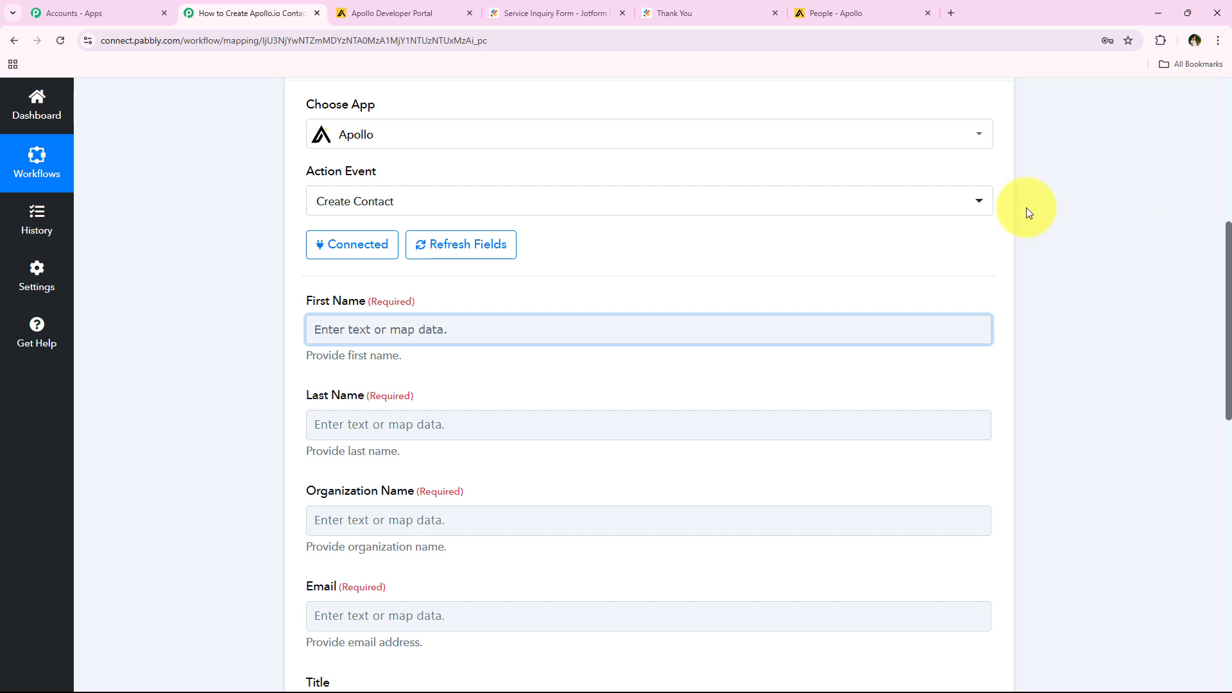
left_click(373, 331)
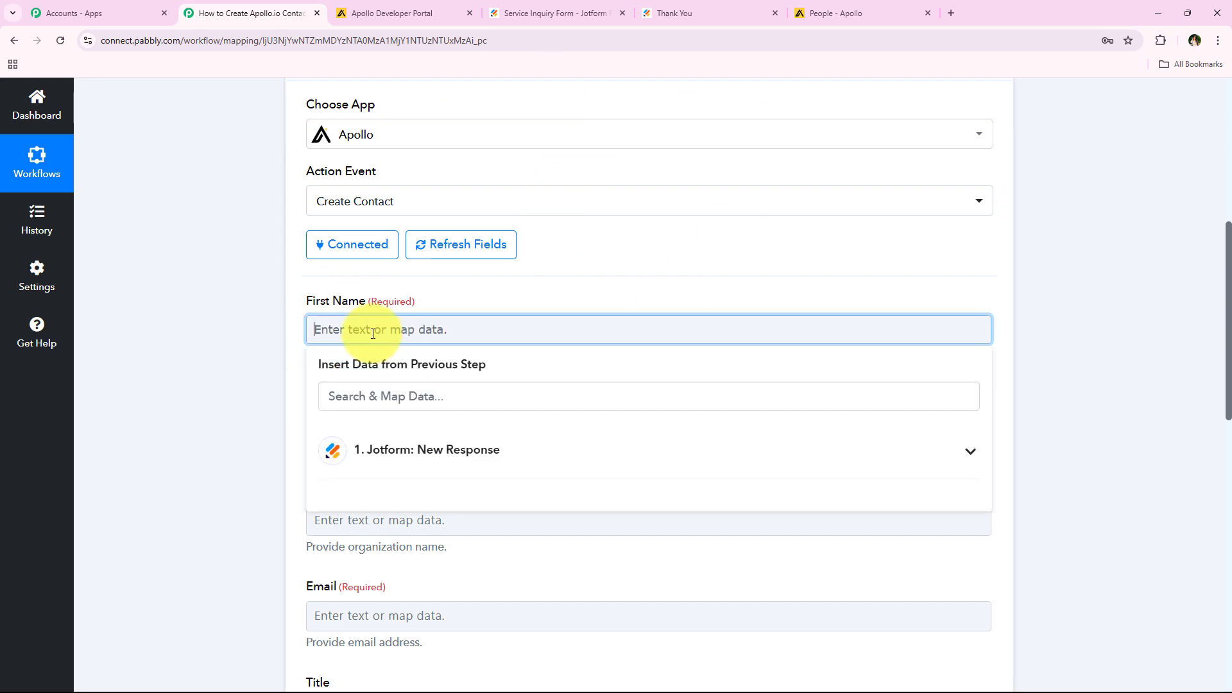
right_click(384, 335)
left_click(348, 330)
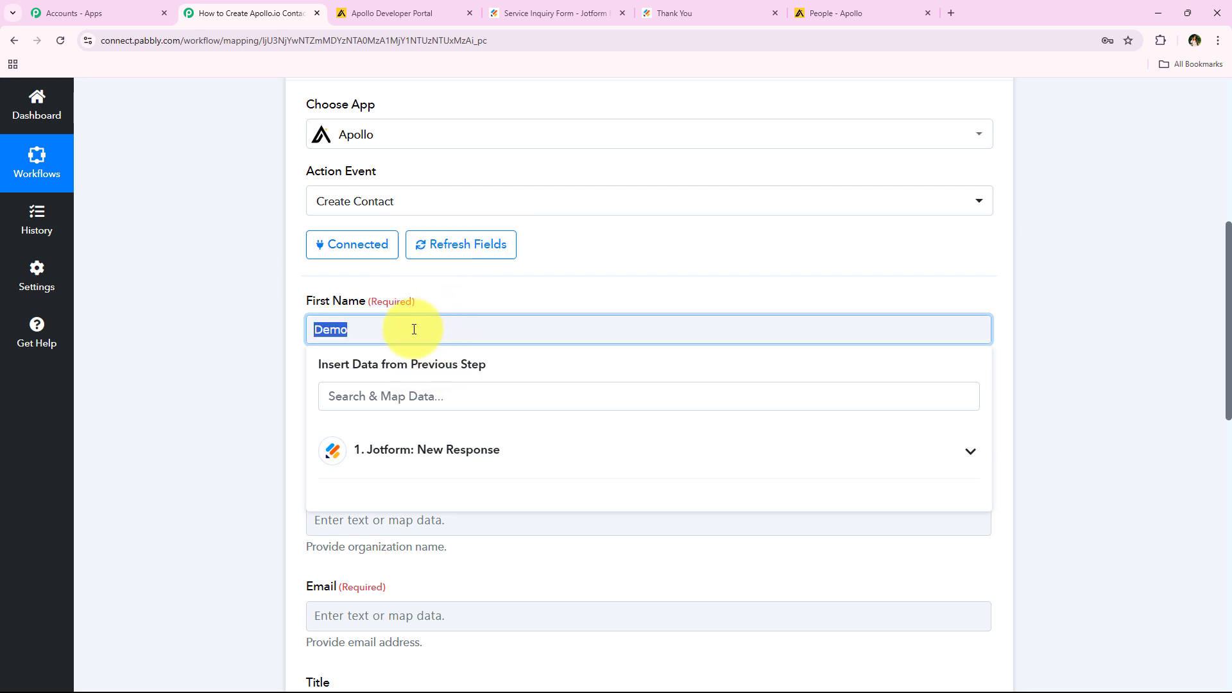
Step: Map the First Name field to the Jotform response's RawRequest Q3 Name First value
left_click(456, 396)
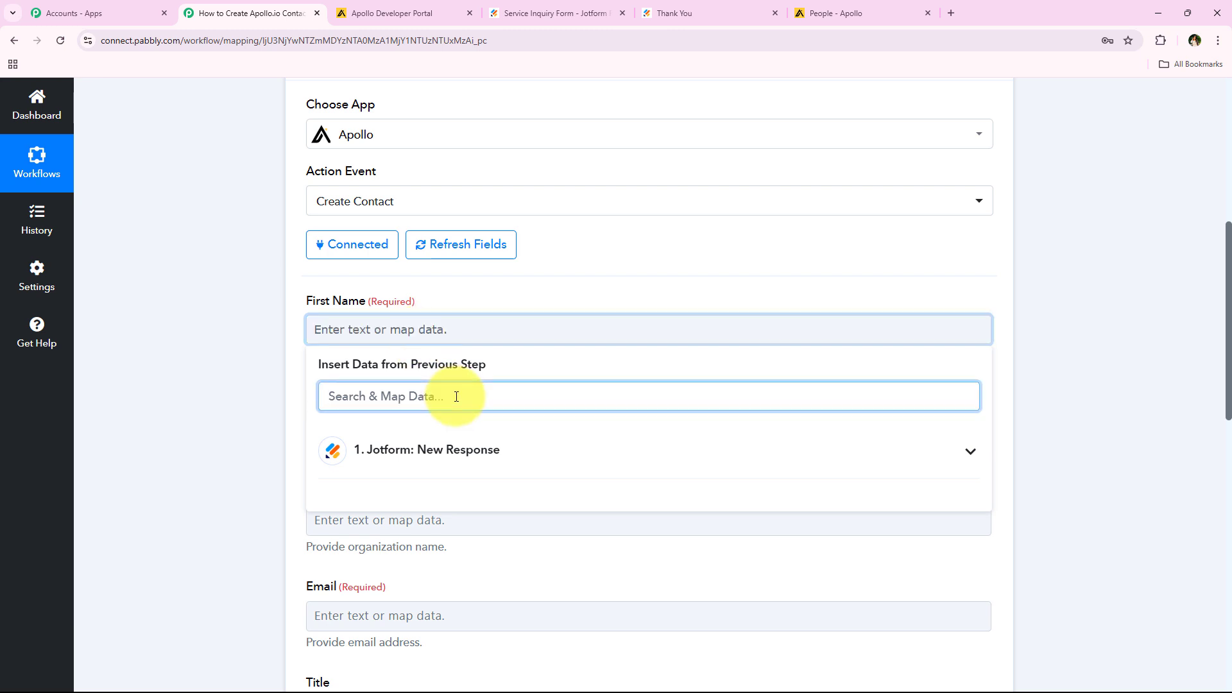
type("firs")
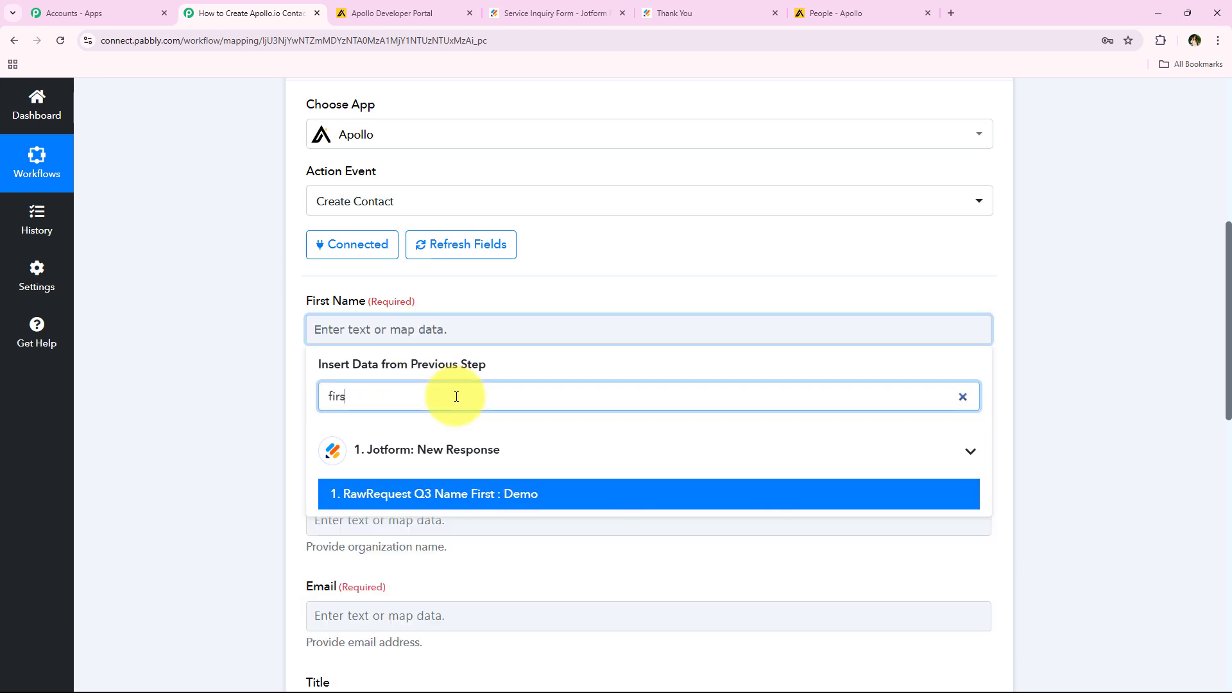
left_click(490, 501)
left_click(263, 328)
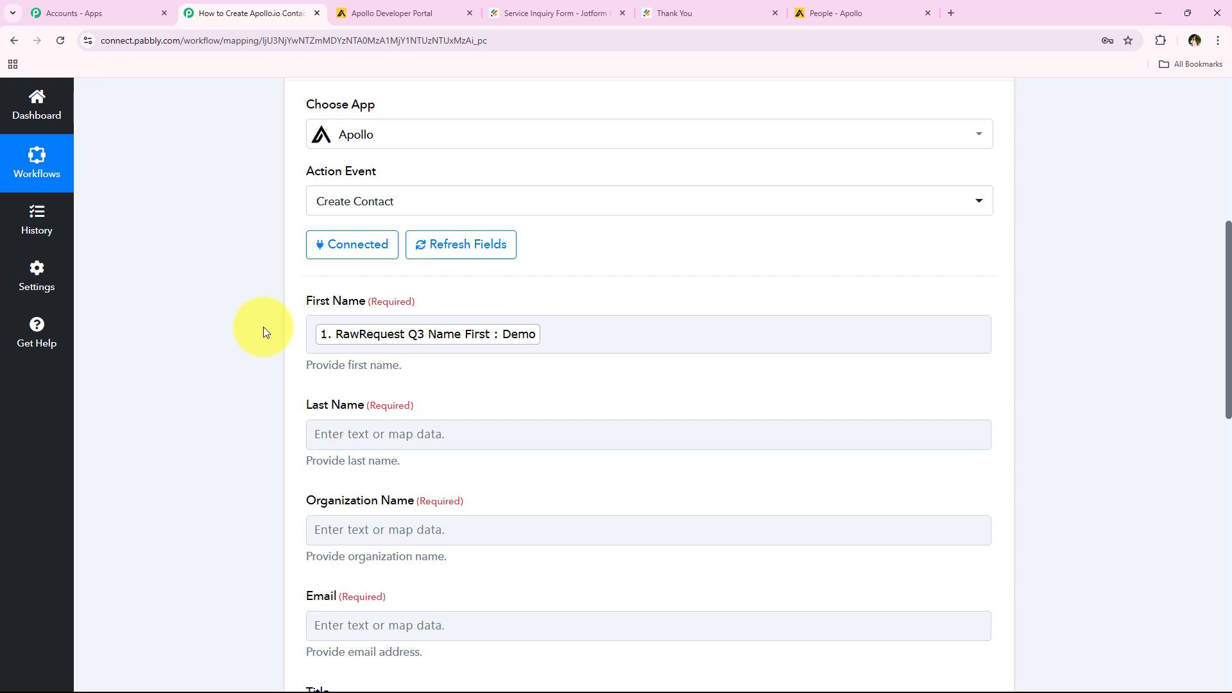
Step: Map the Last Name field to the Jotform response's RawRequest Q3 Name Last value
middle_click(264, 322)
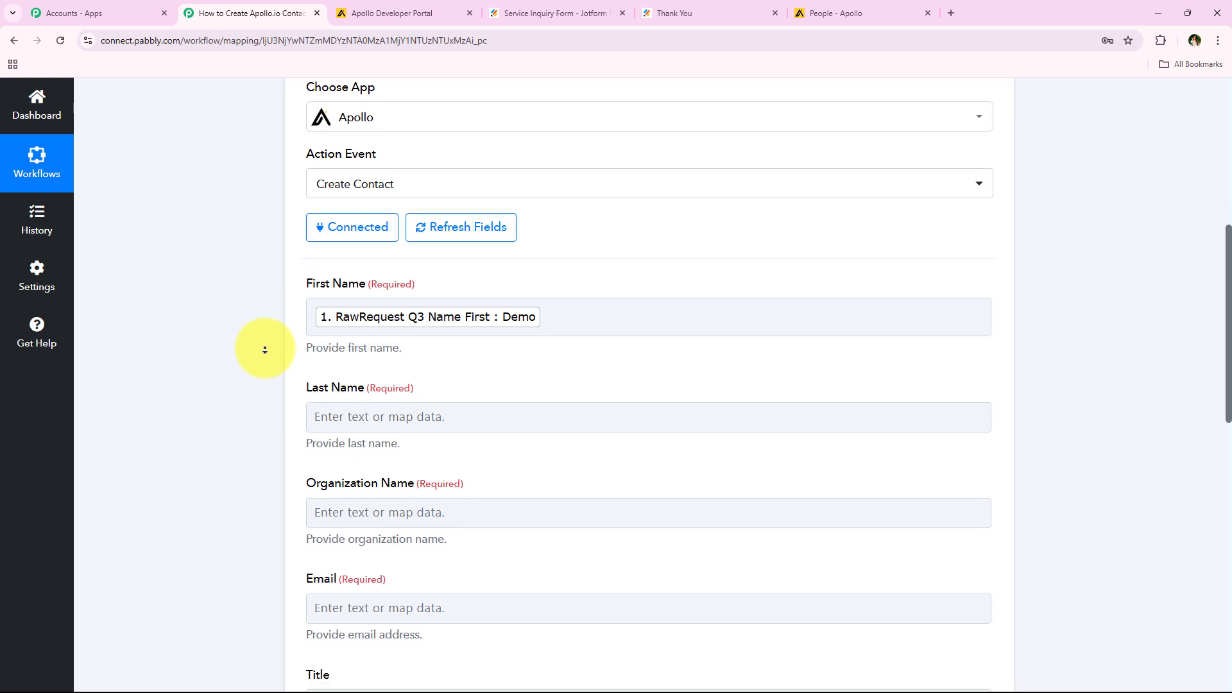
left_click(263, 350)
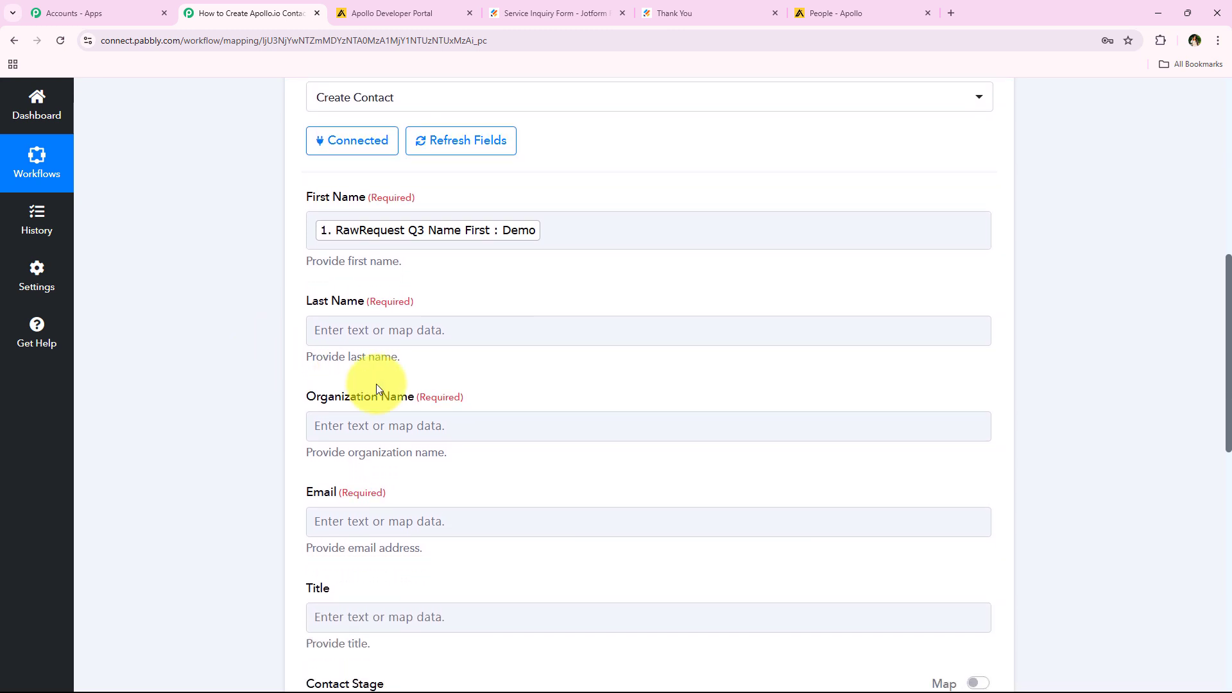
left_click(346, 330)
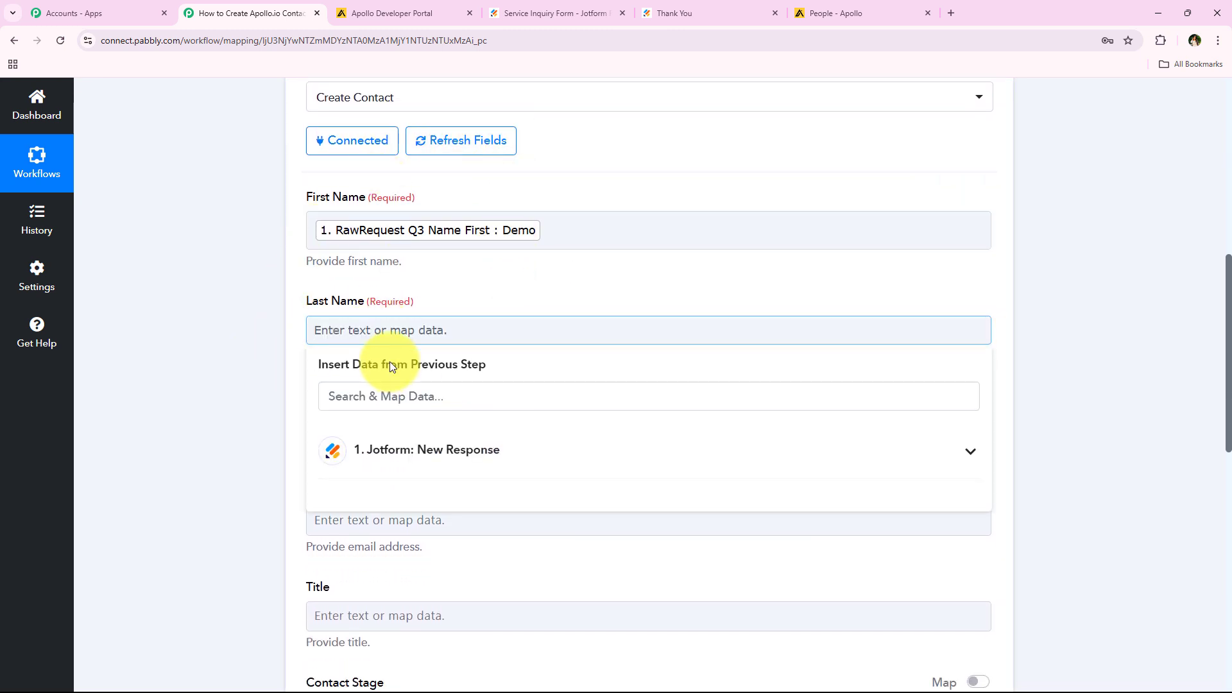
left_click(390, 397)
type("last")
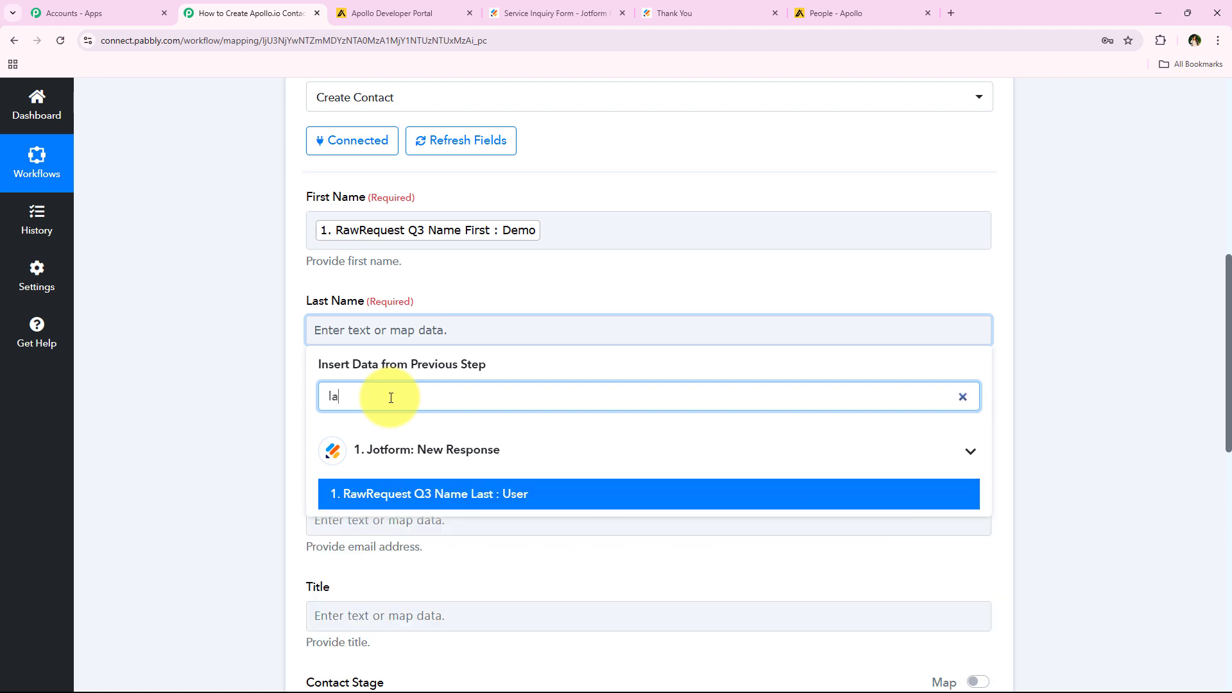
left_click(469, 490)
Step: Map the Organization Name field to the Jotform response's RawRequest Q14 CompanyName14 value
scroll(248, 403, "down", 1)
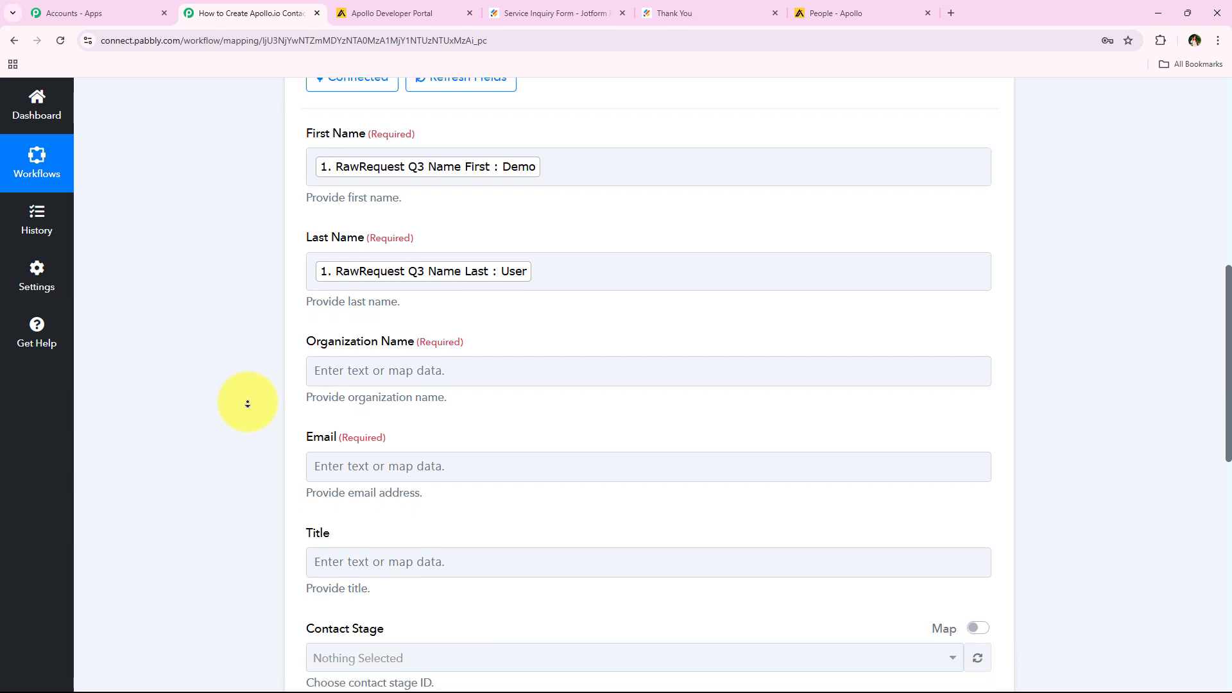
left_click(503, 331)
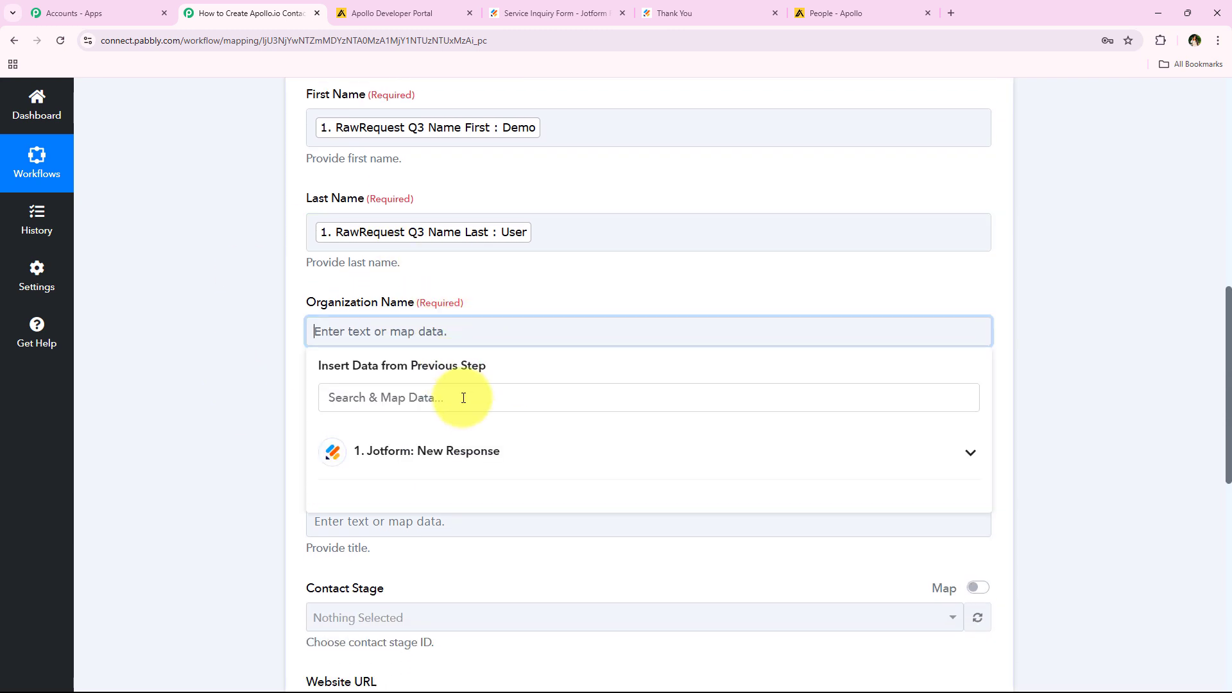
left_click(464, 400)
type("co")
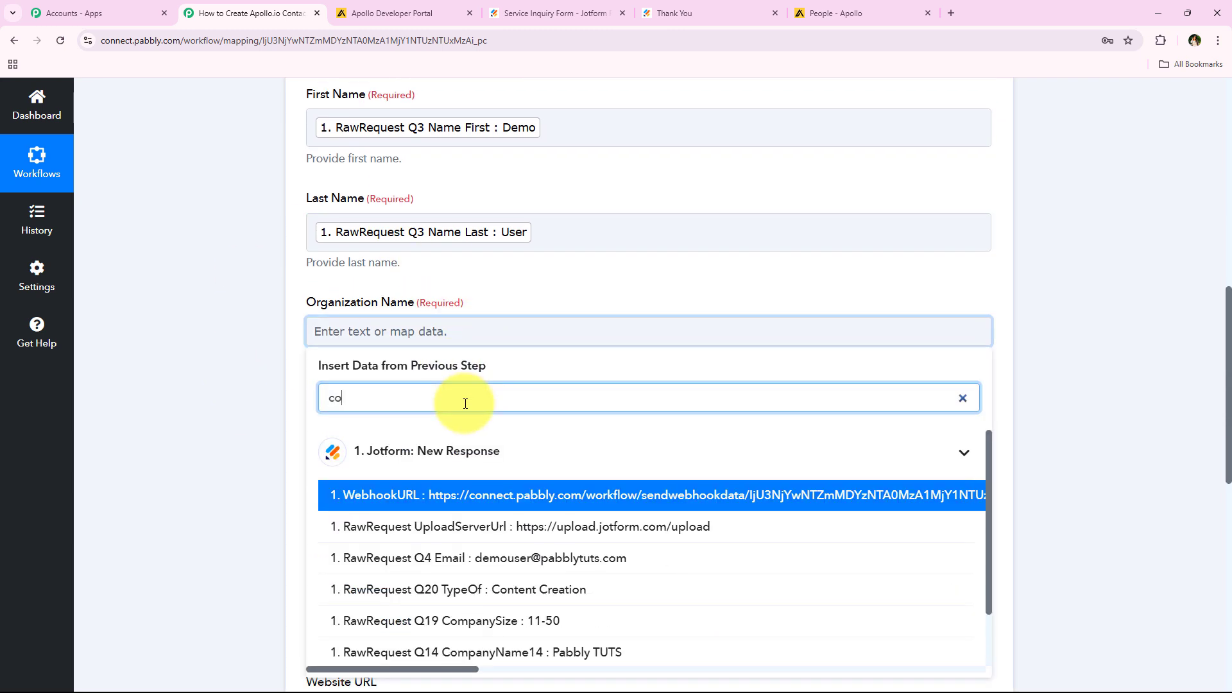
type("mp")
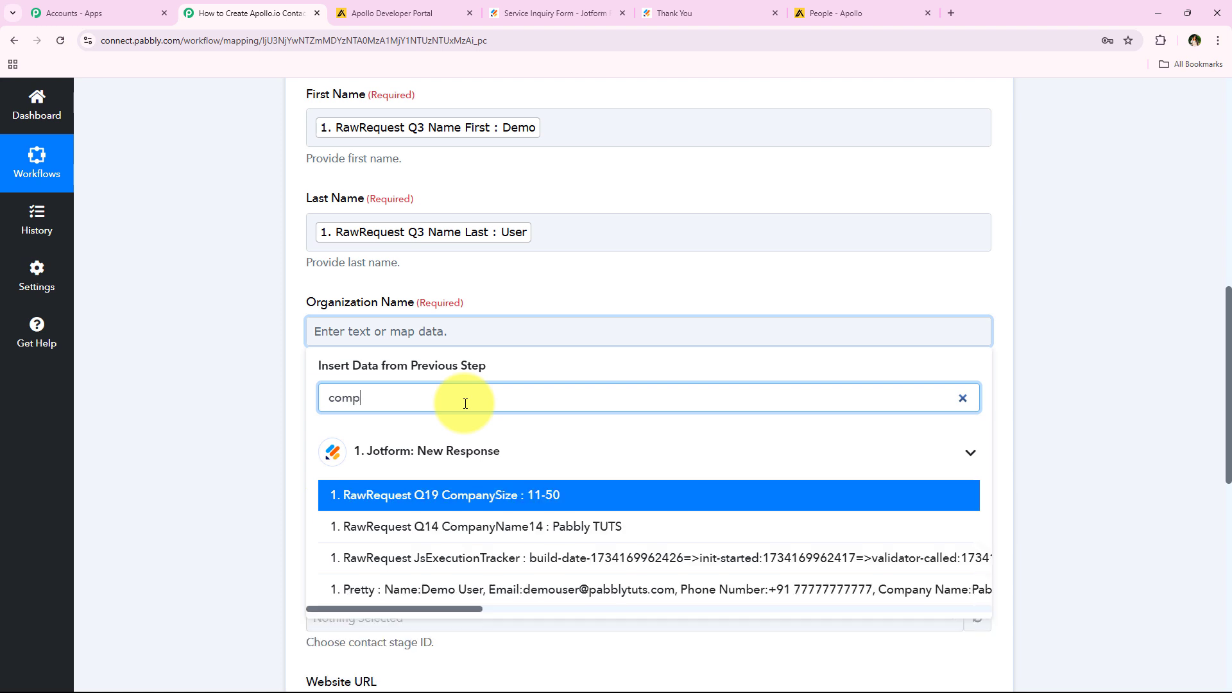
left_click(696, 534)
left_click(222, 287)
Step: Map the Email field to the Jotform response's RawRequest Q4 Email value
scroll(221, 286, "down", 2)
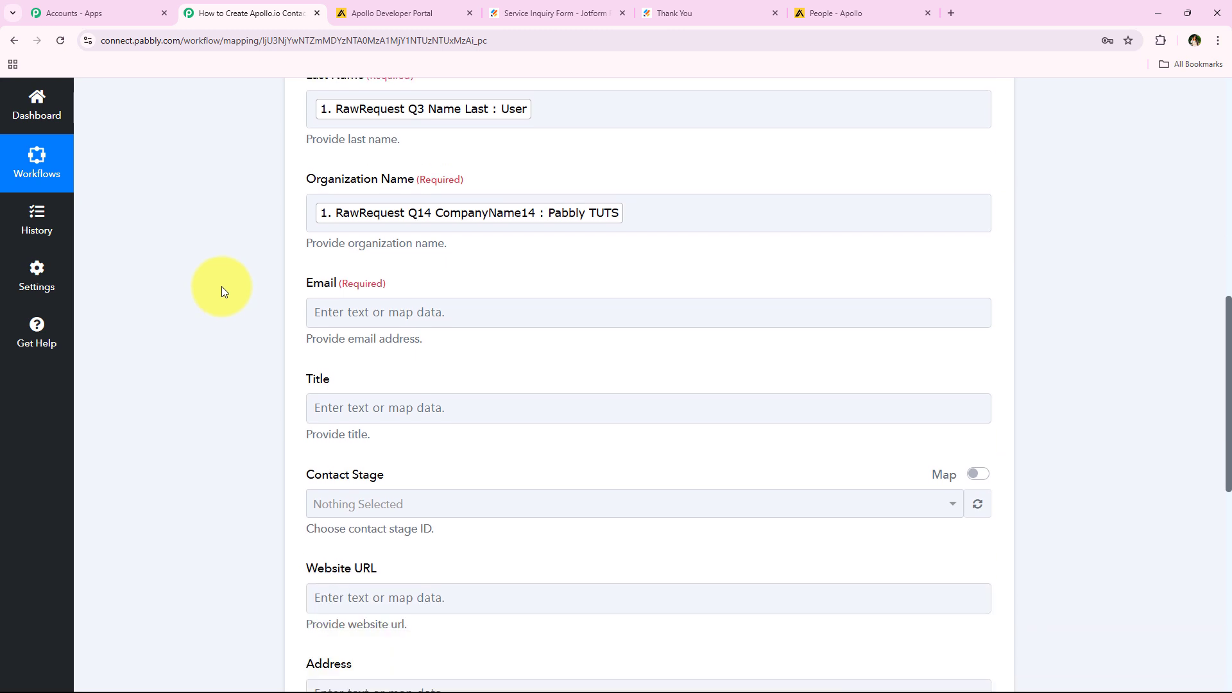
left_click(325, 306)
left_click(449, 383)
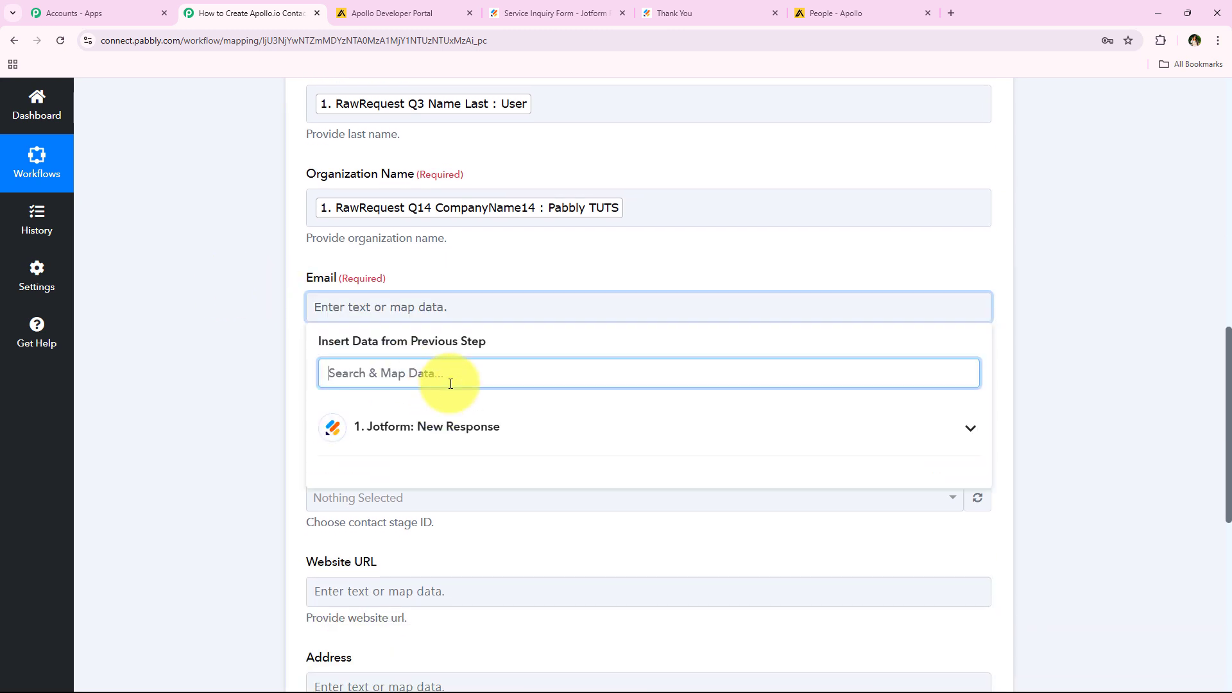
type("ema")
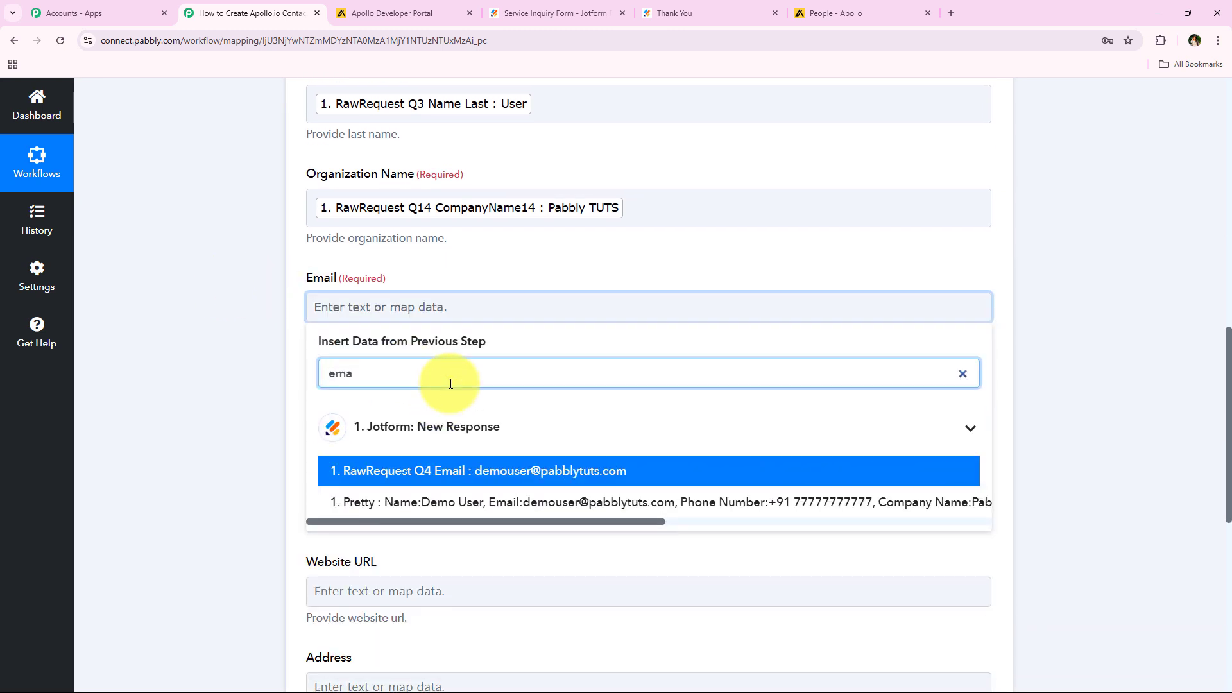
left_click(531, 472)
left_click(154, 265)
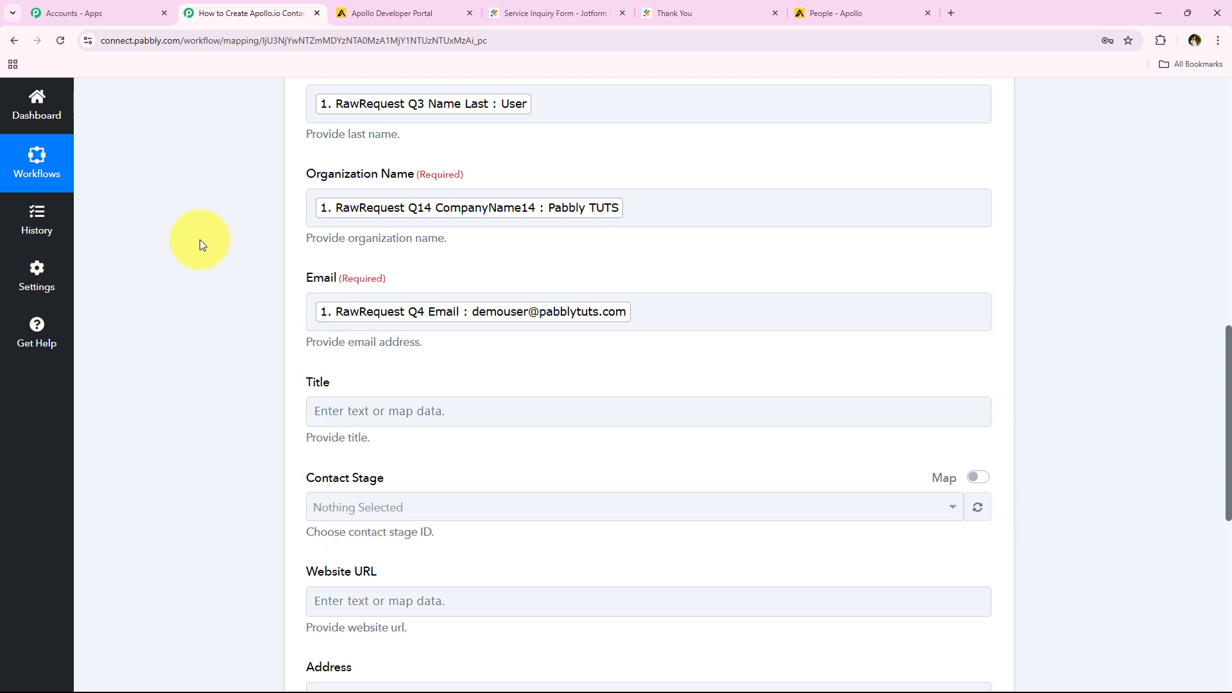
Step: Leave the optional contact fields empty, save the Create Contact action and send a test request
scroll(215, 295, "down", 3)
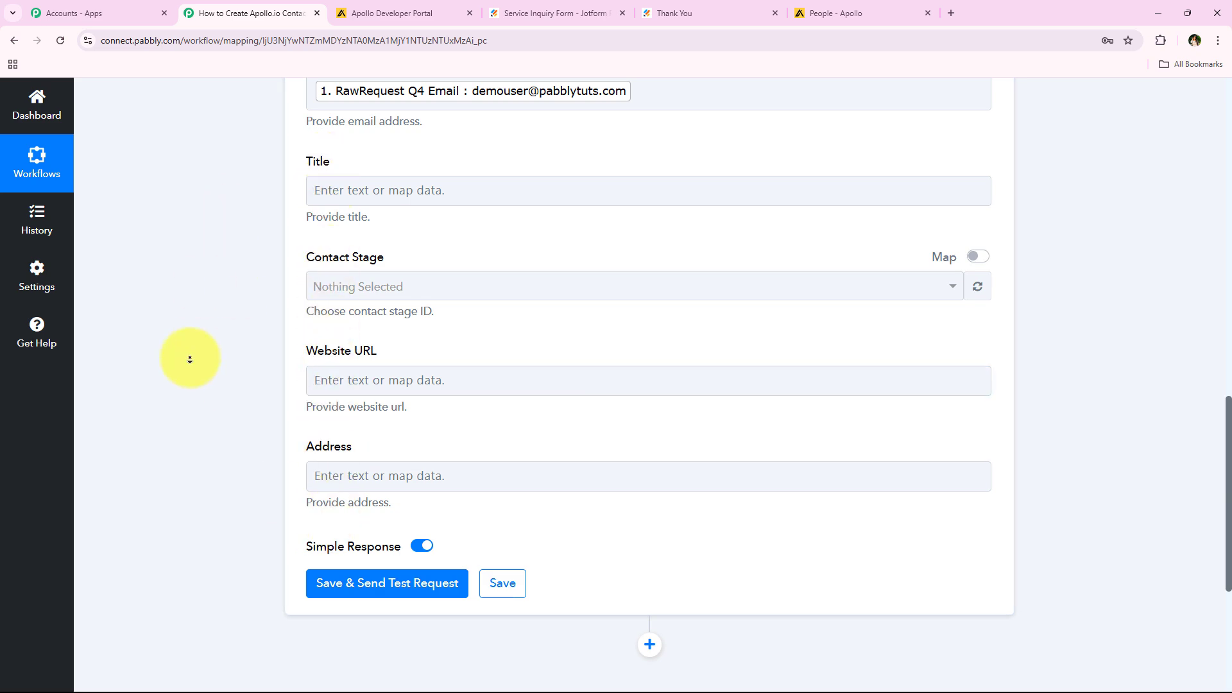
scroll(187, 357, "down", 5)
scroll(186, 360, "up", 8)
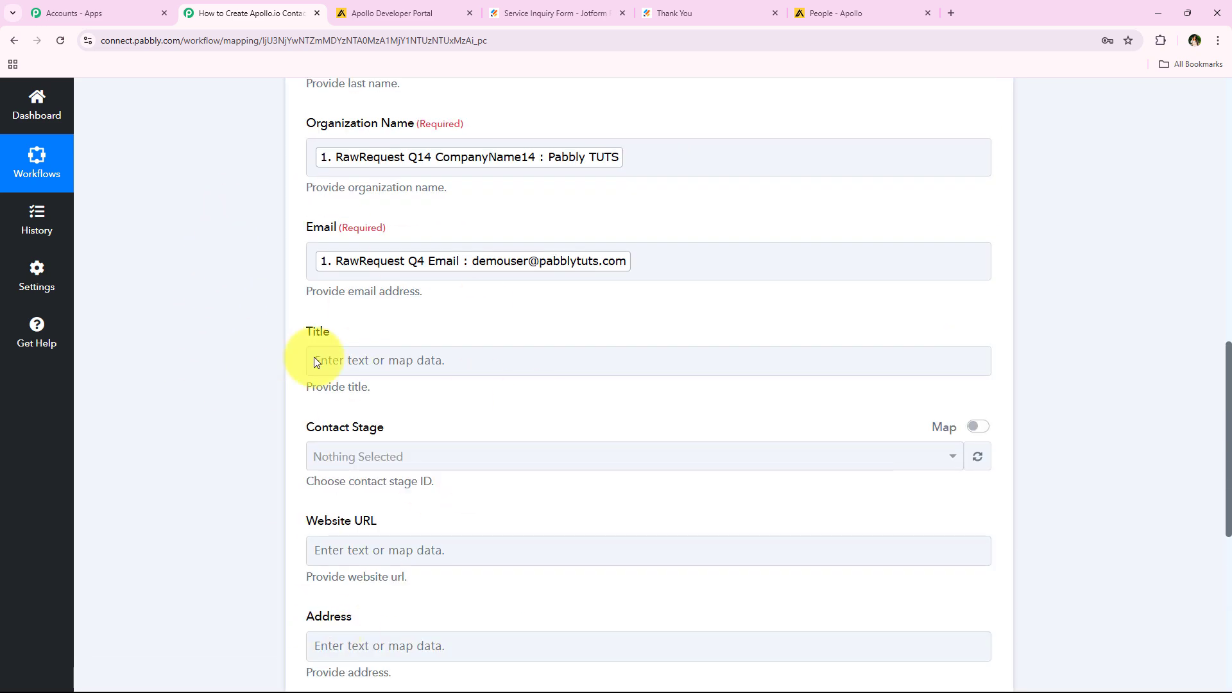
scroll(252, 294, "down", 3)
scroll(251, 298, "down", 4)
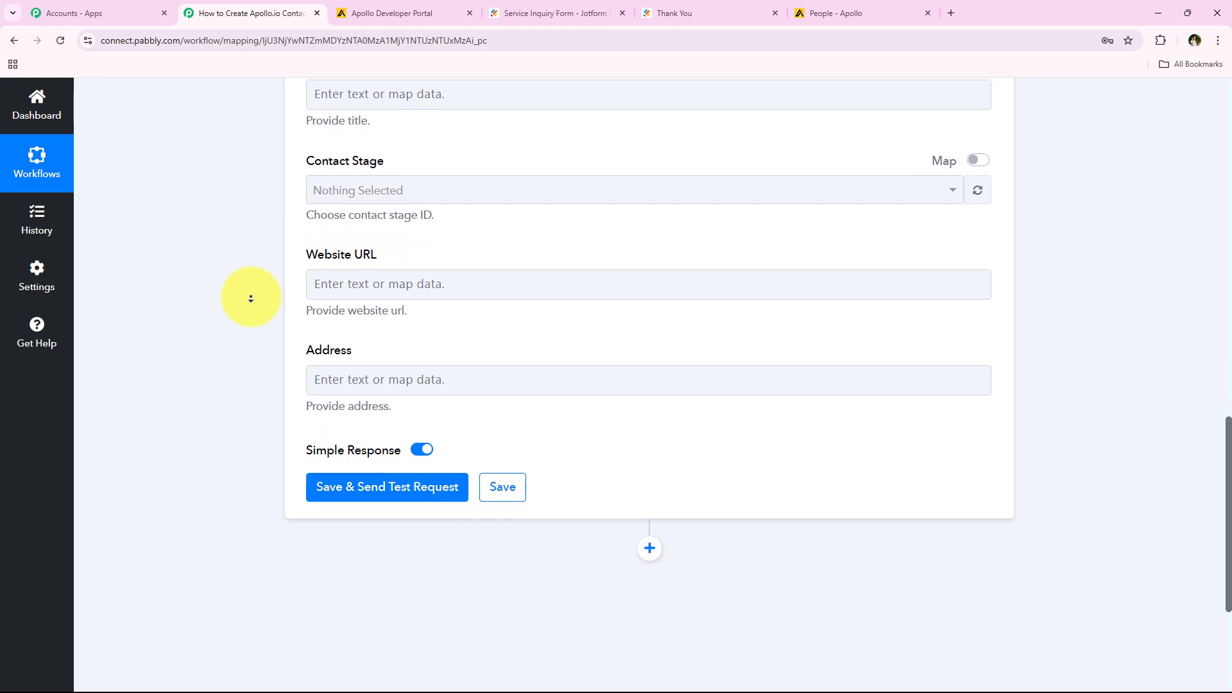
left_click(442, 334)
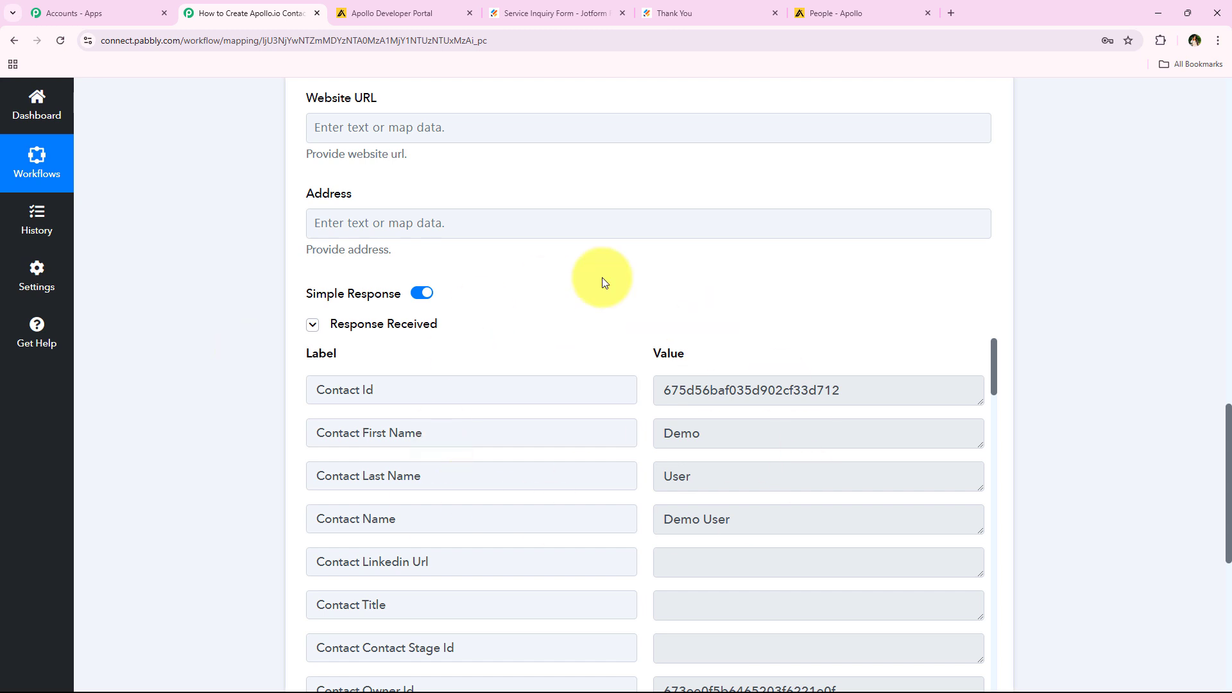
Step: Examine the contact details in the response received from Apollo and collapse the Create Contact action step
scroll(267, 398, "down", 1)
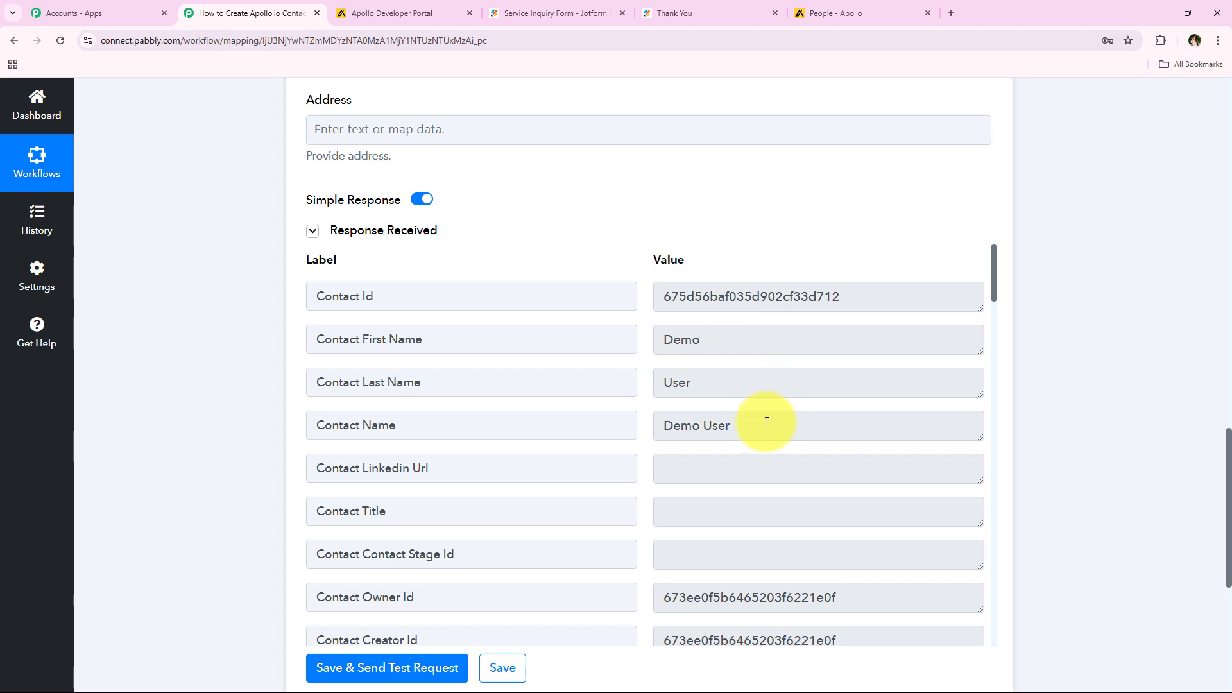
triple_click(768, 422)
scroll(236, 83, "up", 20)
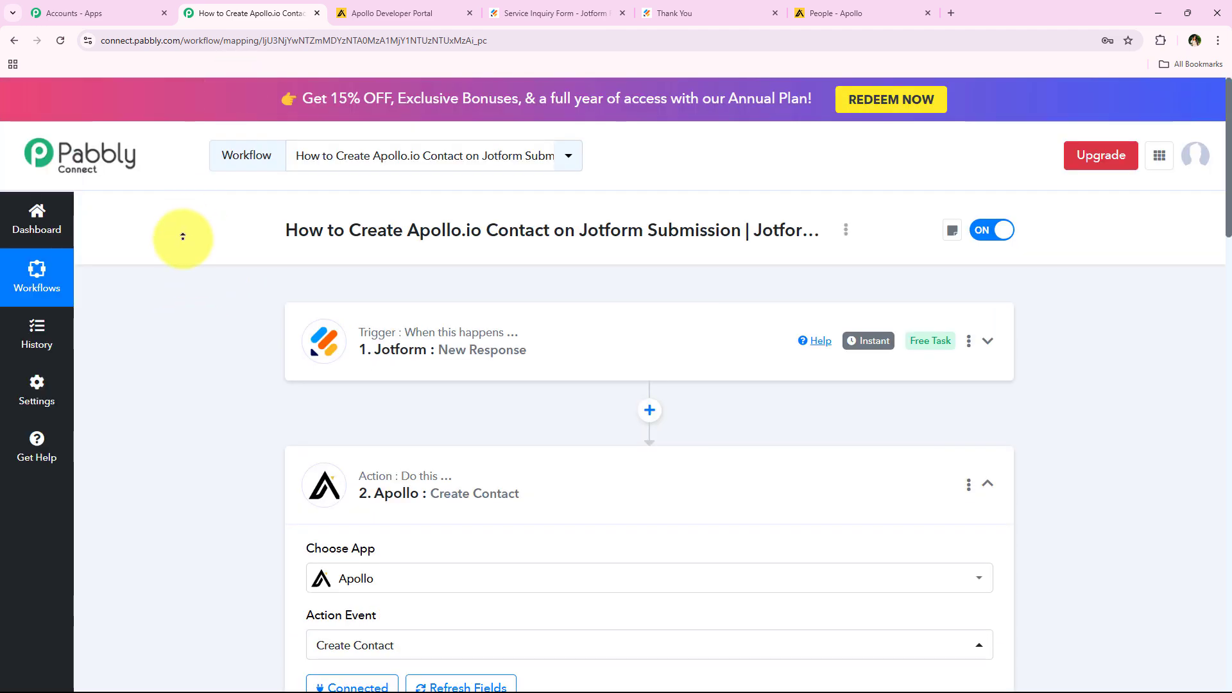
left_click(572, 478)
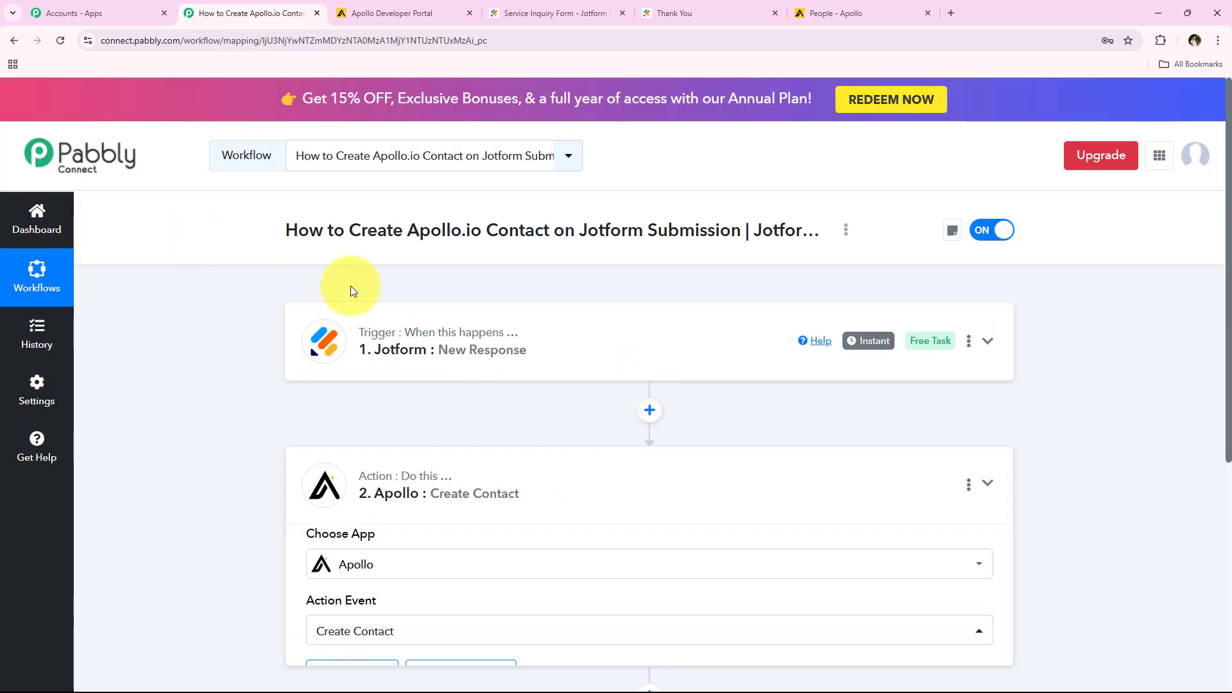
Step: Switch to Apollo, reload the saved People list and check the new contact's name and email
left_click(863, 10)
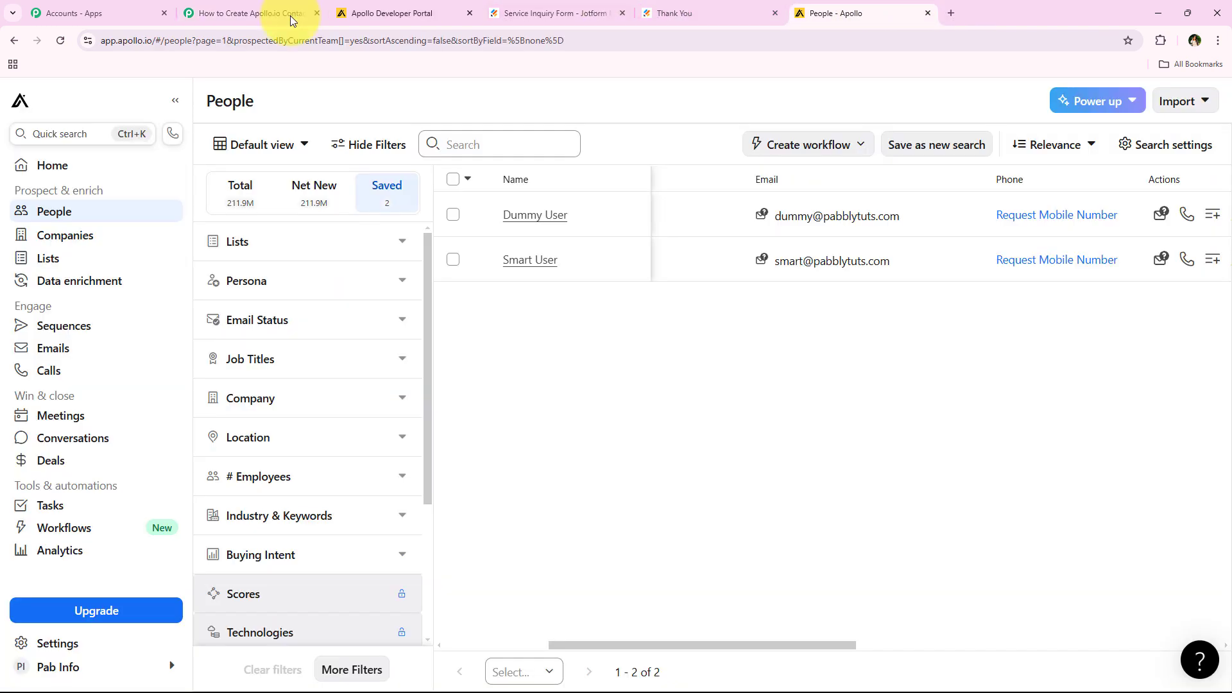
left_click(60, 41)
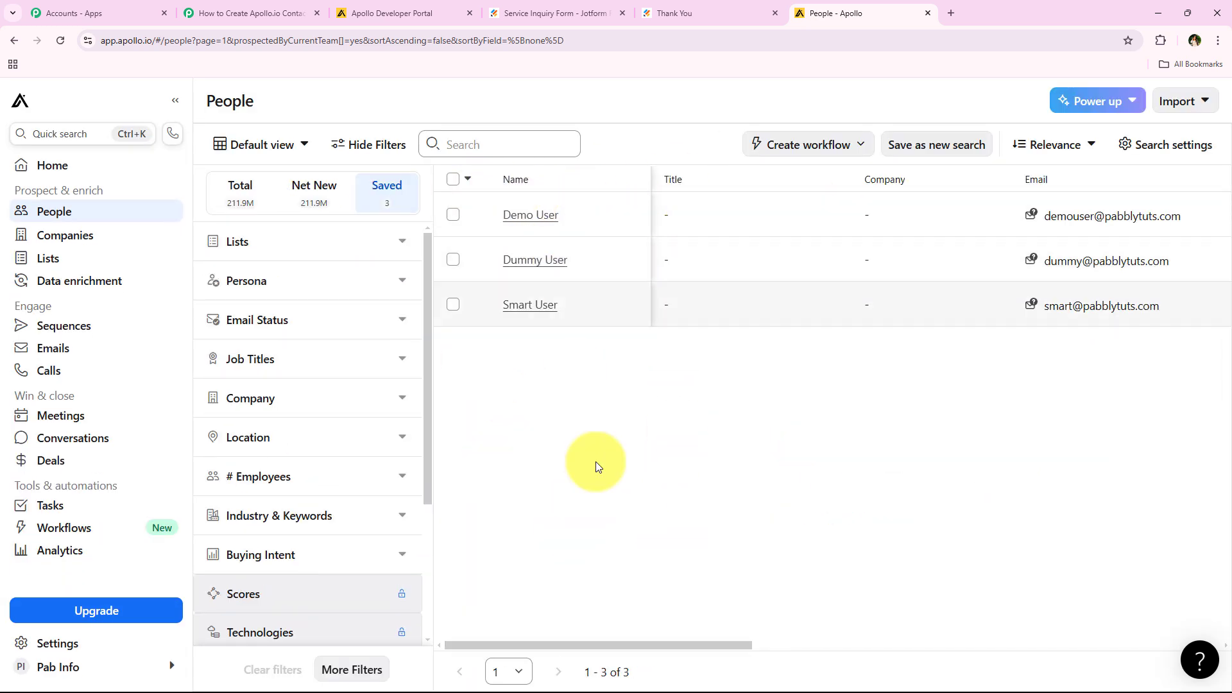
left_click_drag(644, 645, 766, 642)
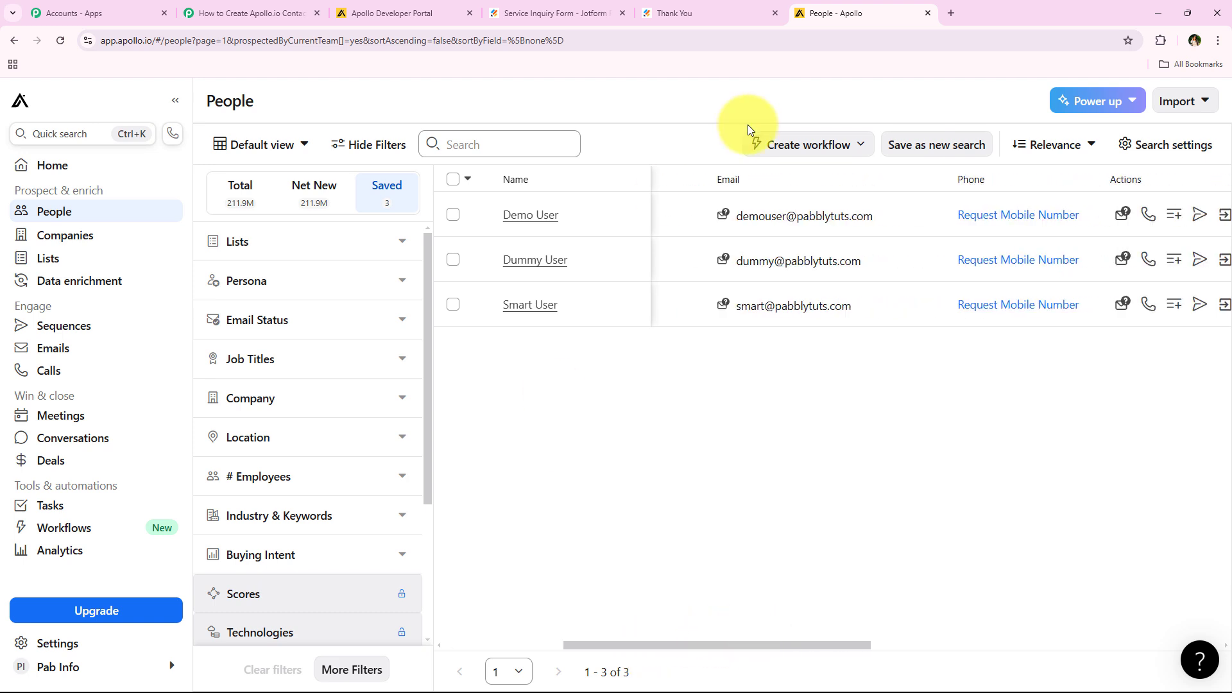
mouse_move(817, 218)
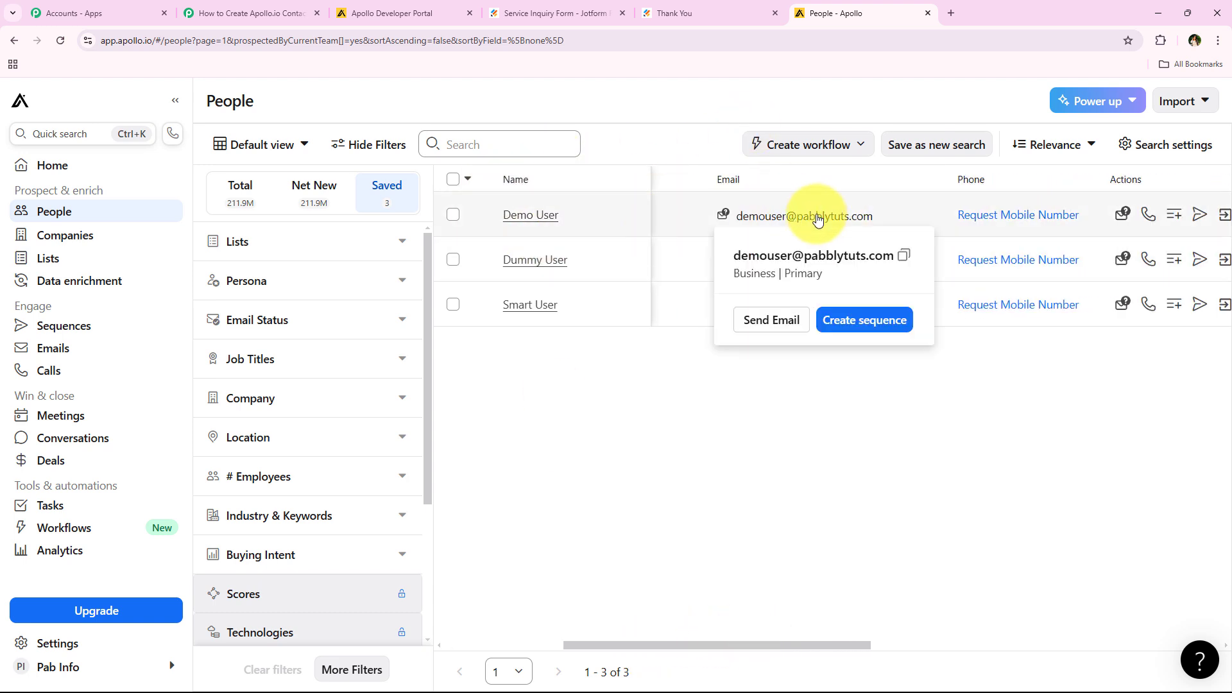
Step: Return to the Pabbly Connect workflow, then switch to the Jotform submission page and load a blank Service Inquiry Form
left_click(256, 12)
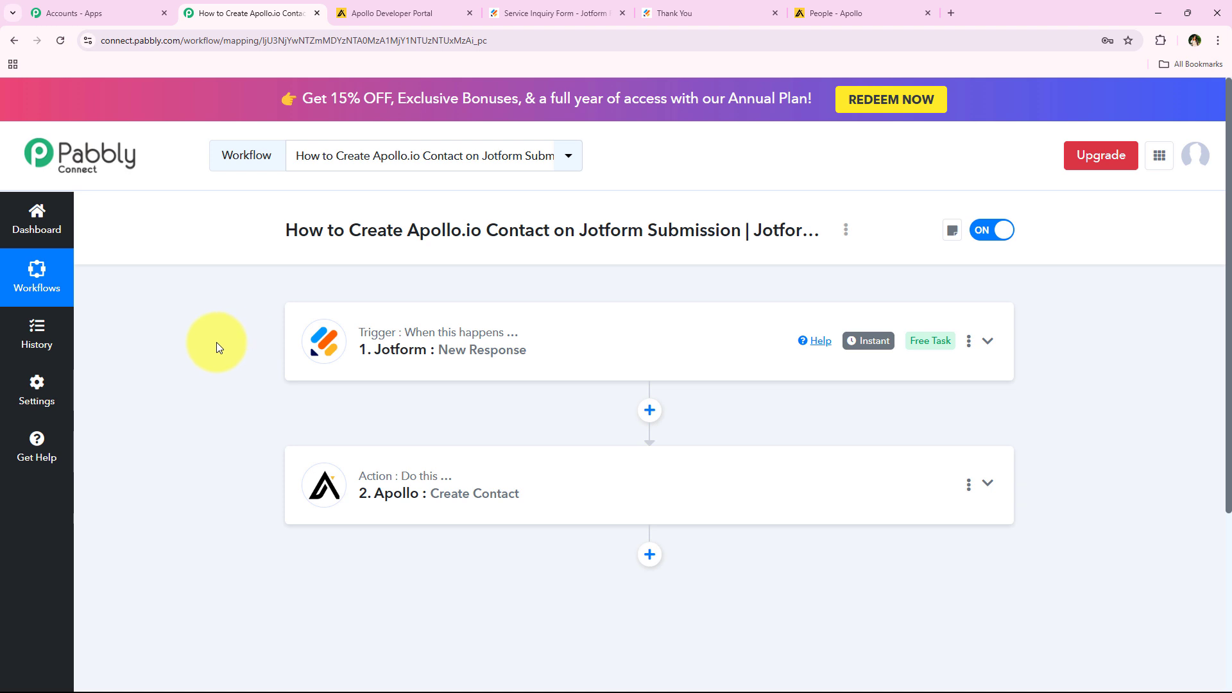
left_click(680, 8)
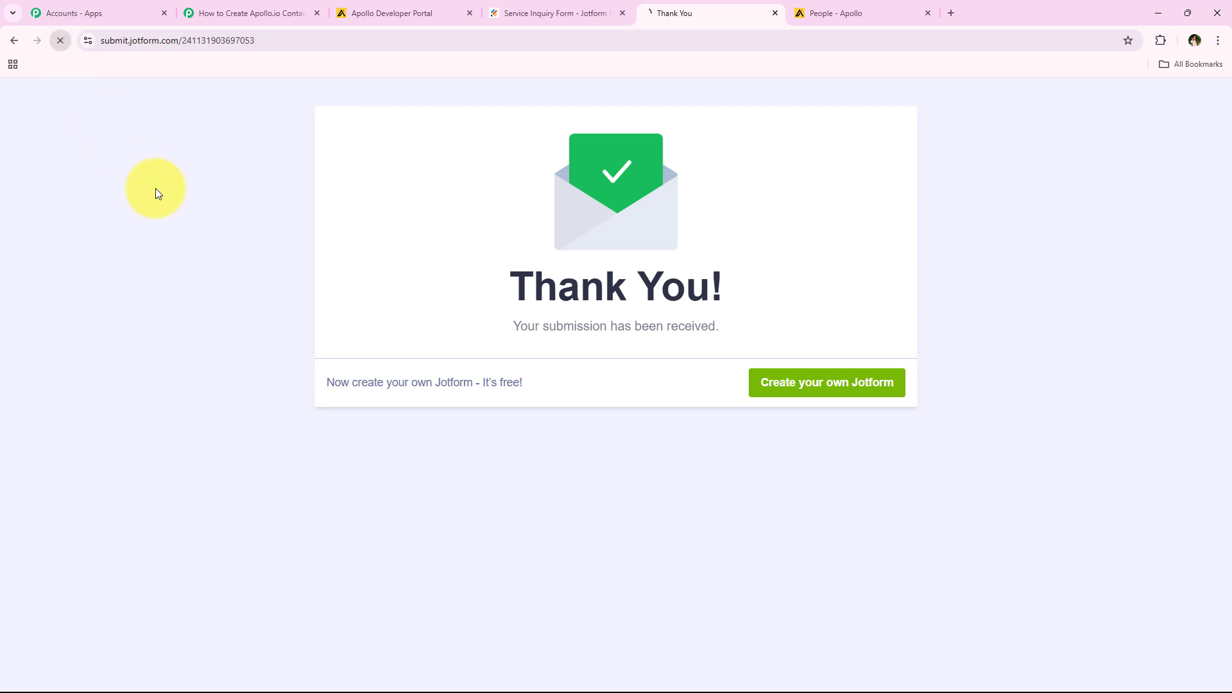
scroll(288, 173, "down", 1)
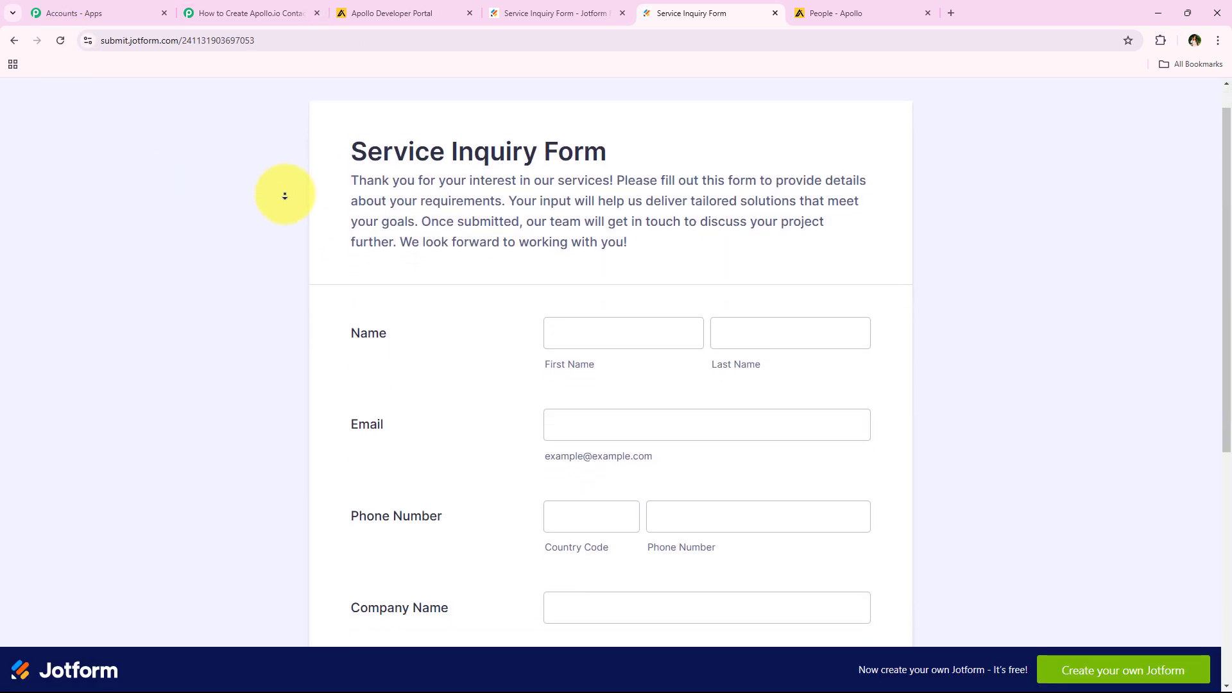
Step: Fill in the test contact's first name, last name and email in the Service Inquiry Form using the saved suggestions
left_click(606, 314)
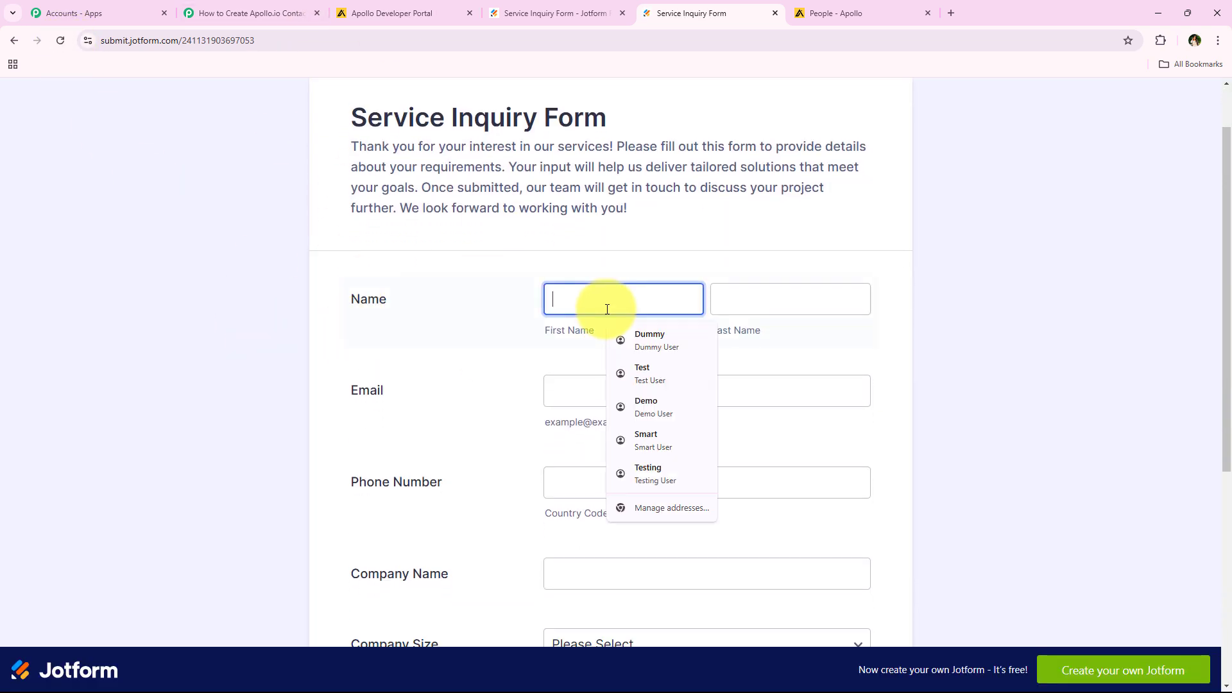
left_click(636, 380)
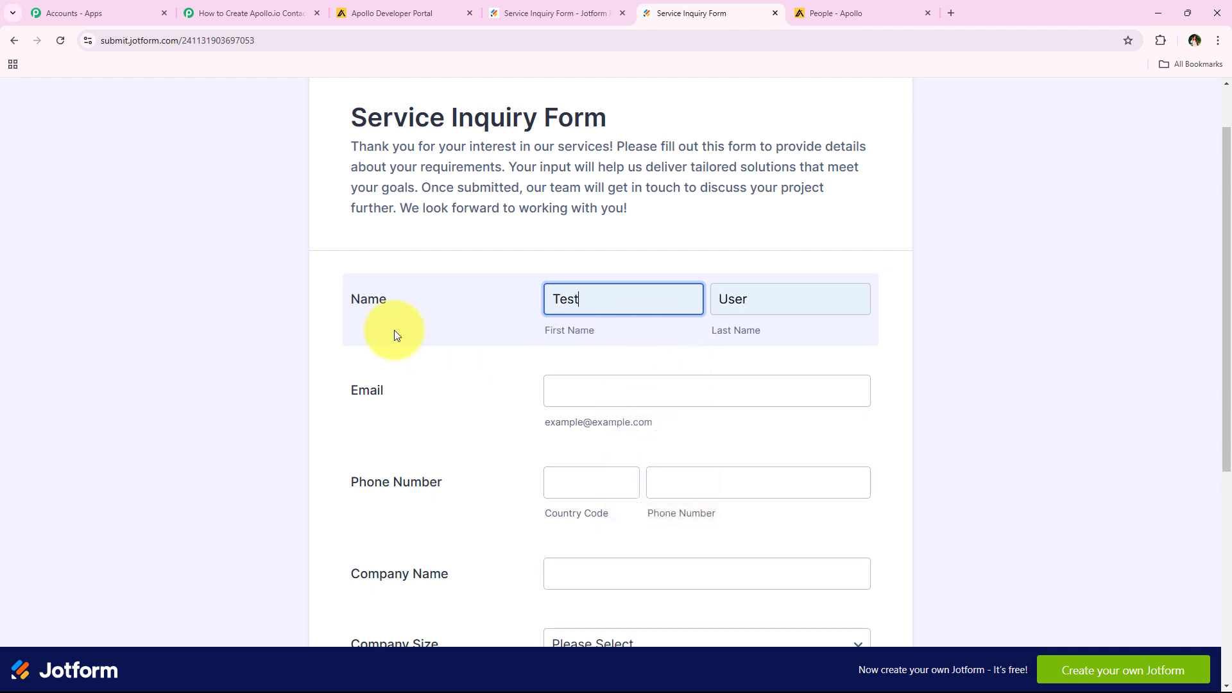
scroll(397, 372, "down", 2)
left_click(600, 288)
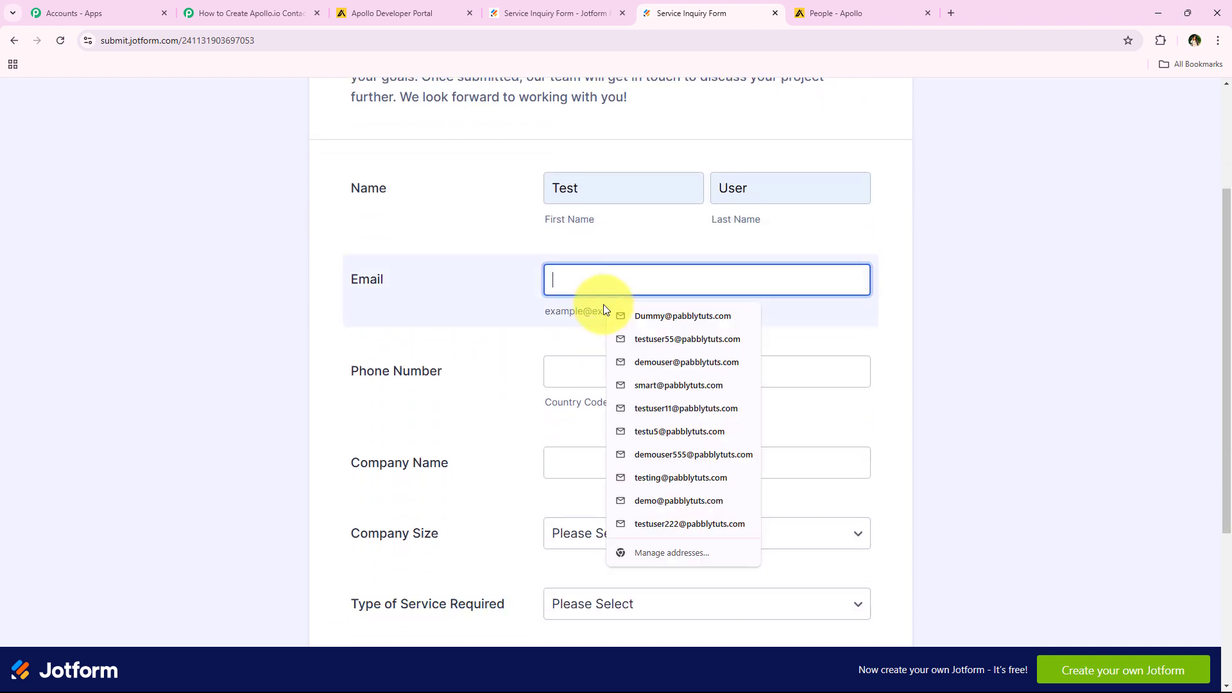
left_click(677, 348)
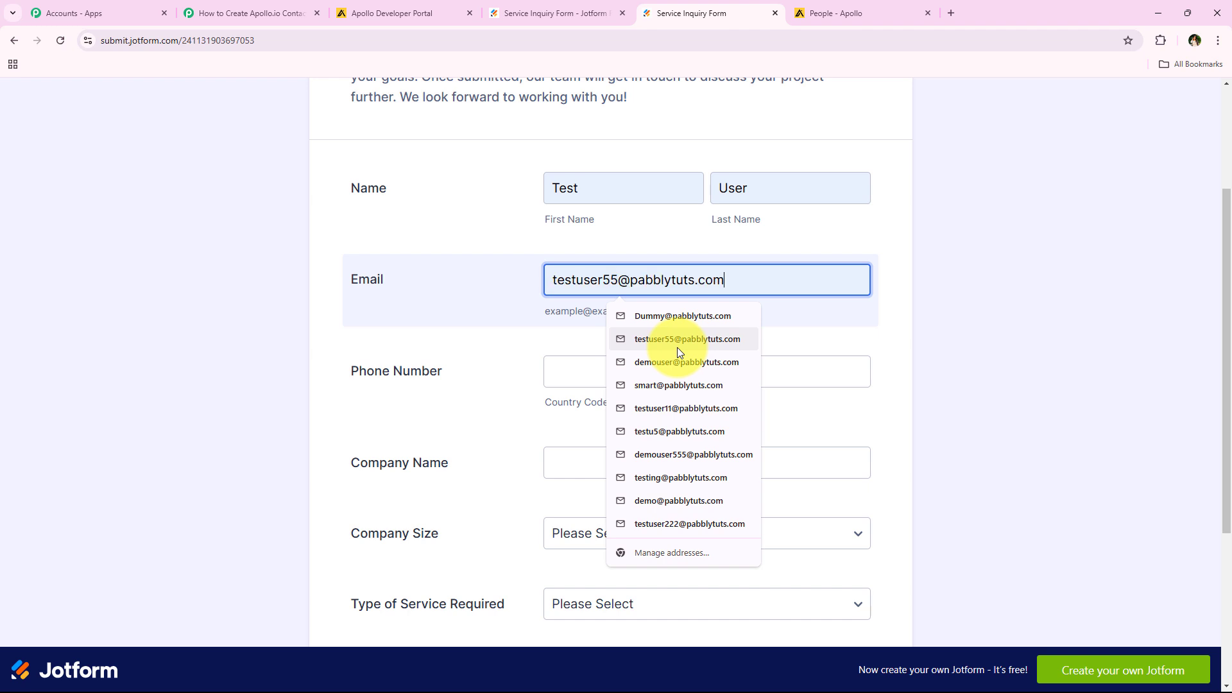
Step: Enter the test contact's phone number with country code +91 in the Service Inquiry Form
scroll(541, 318, "down", 2)
scroll(541, 318, "down", 1)
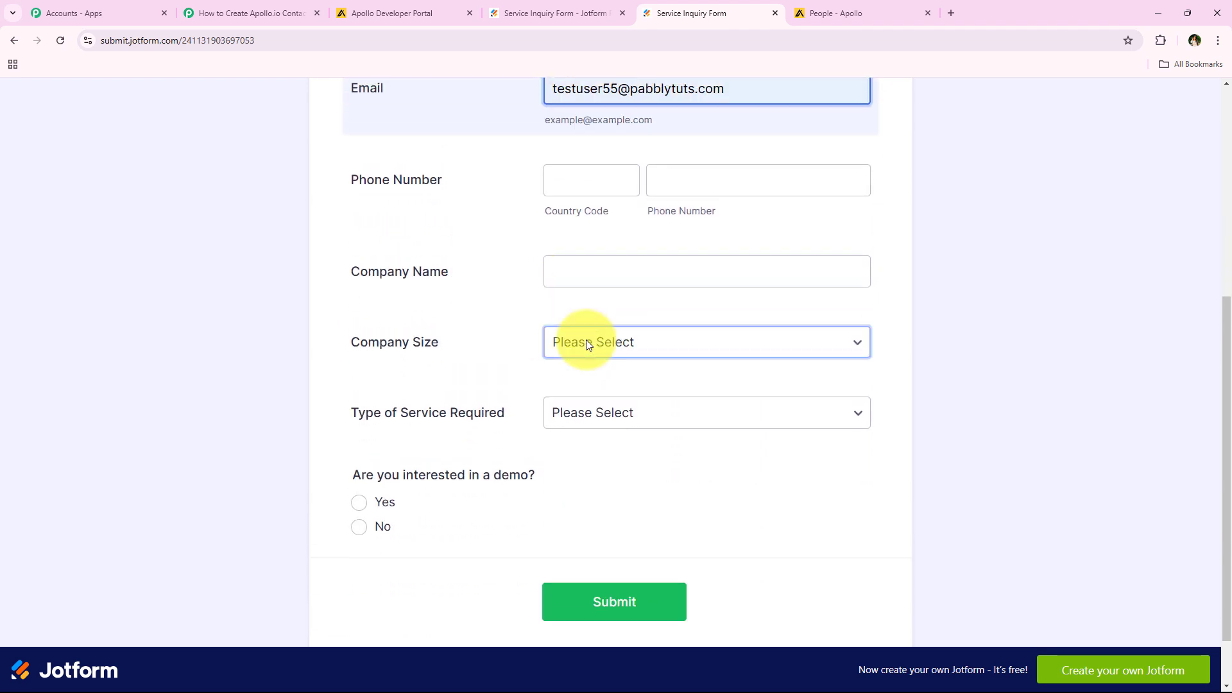
scroll(583, 335, "up", 2)
left_click(591, 310)
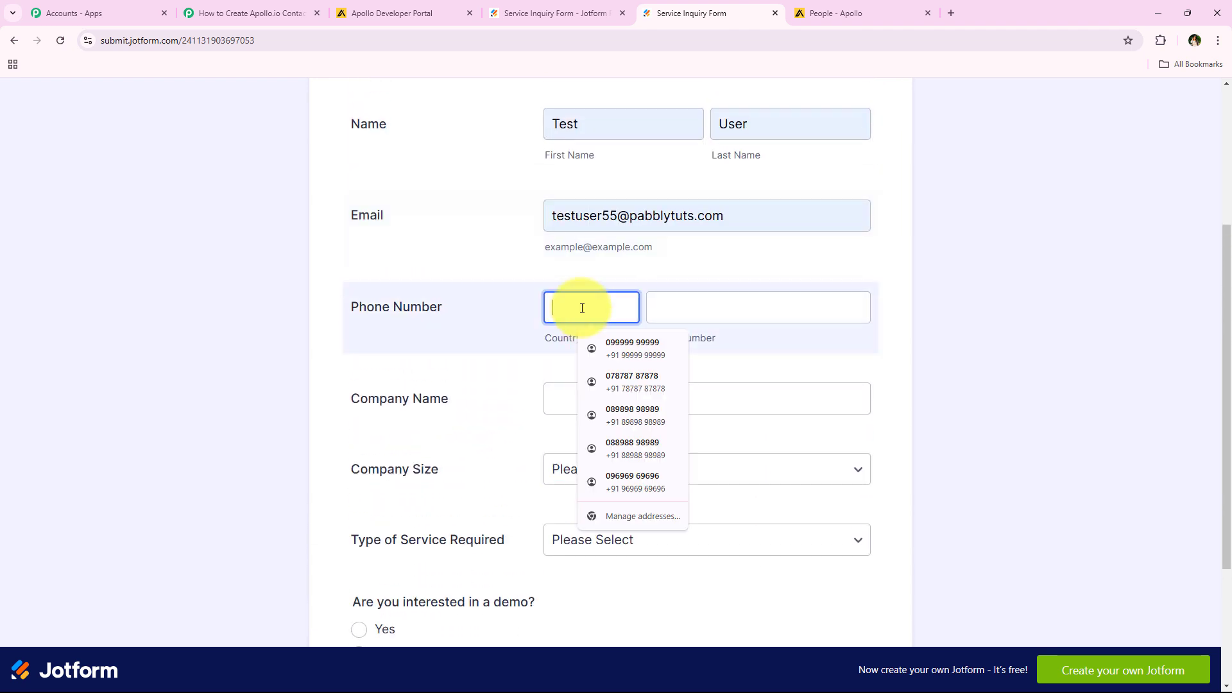
type("+91")
left_click(632, 351)
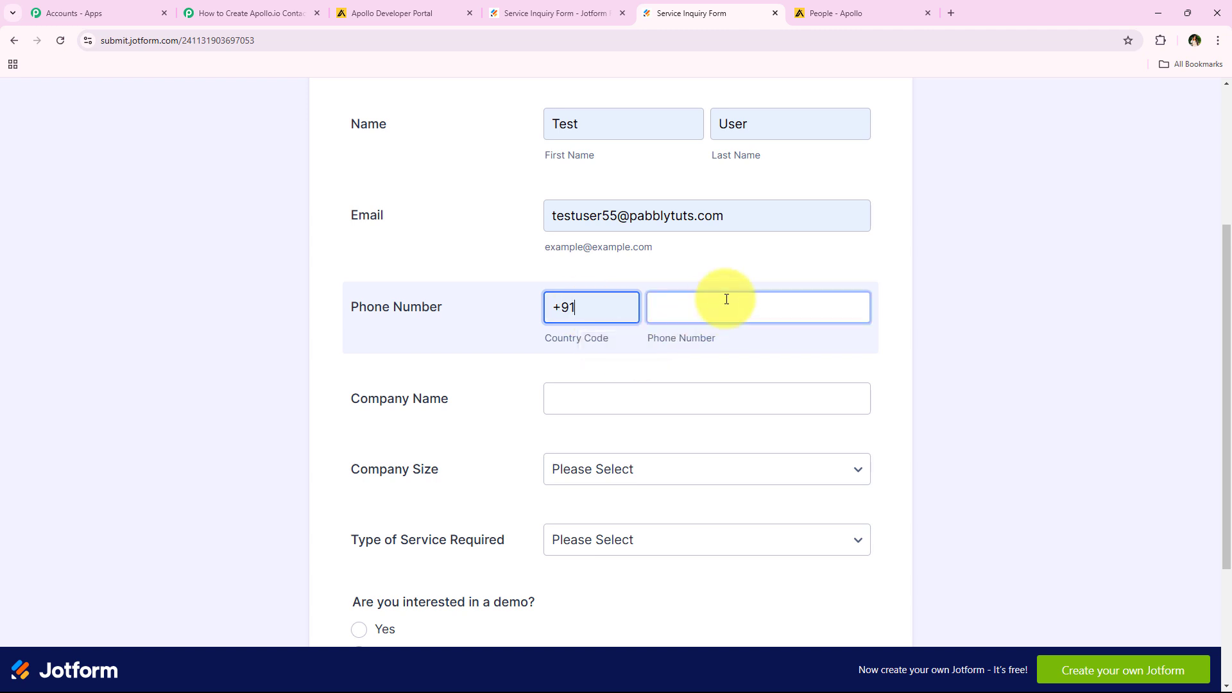
left_click(724, 302)
type("888888888")
Step: Fill in the company name Pabbly Con, company size 51-200 and Digital Marketing as the type of service required
left_click(619, 402)
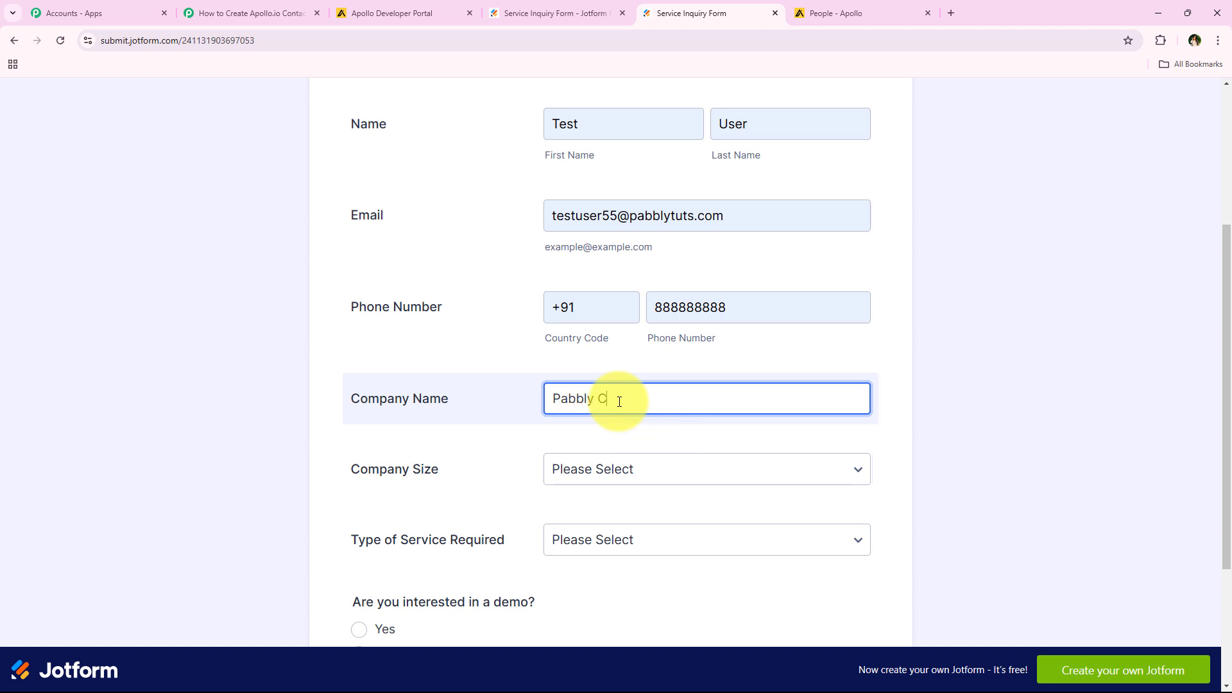
left_click(625, 469)
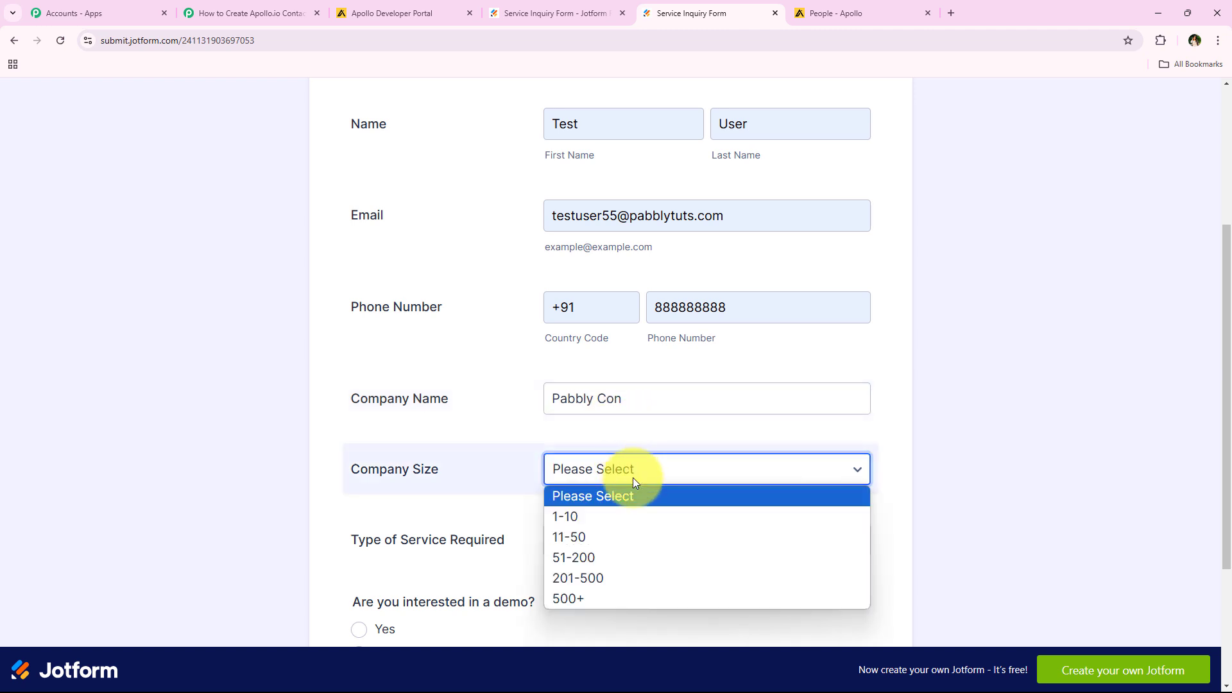
left_click(626, 549)
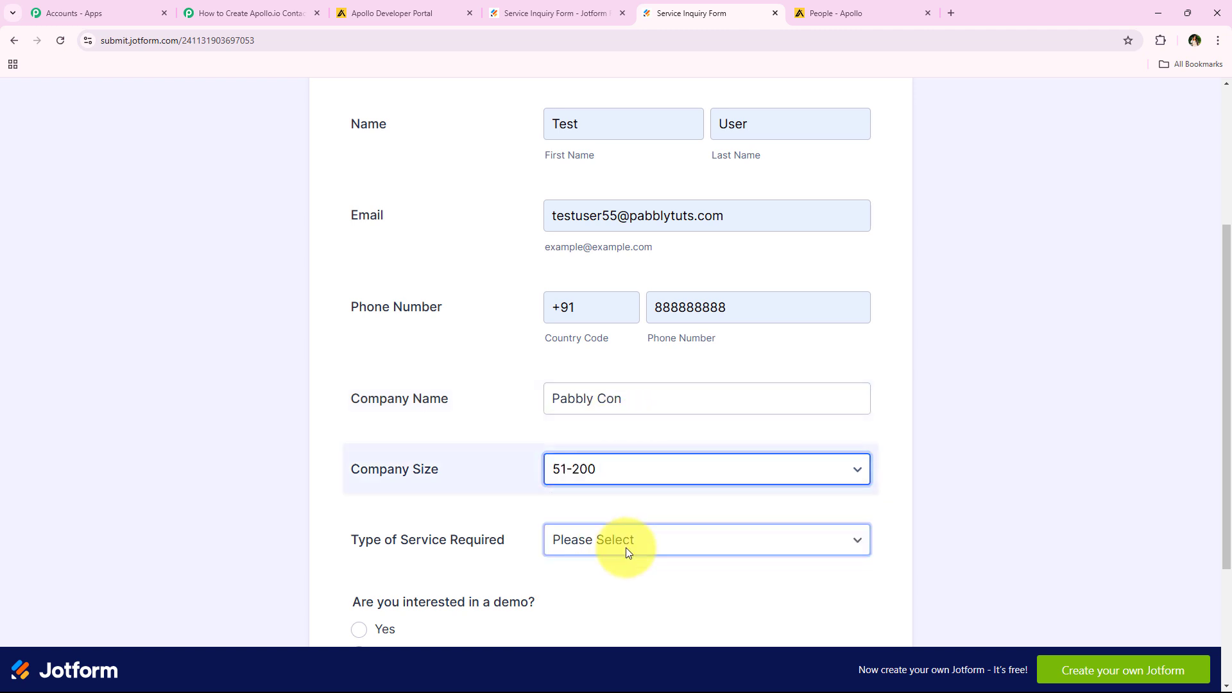
left_click(685, 546)
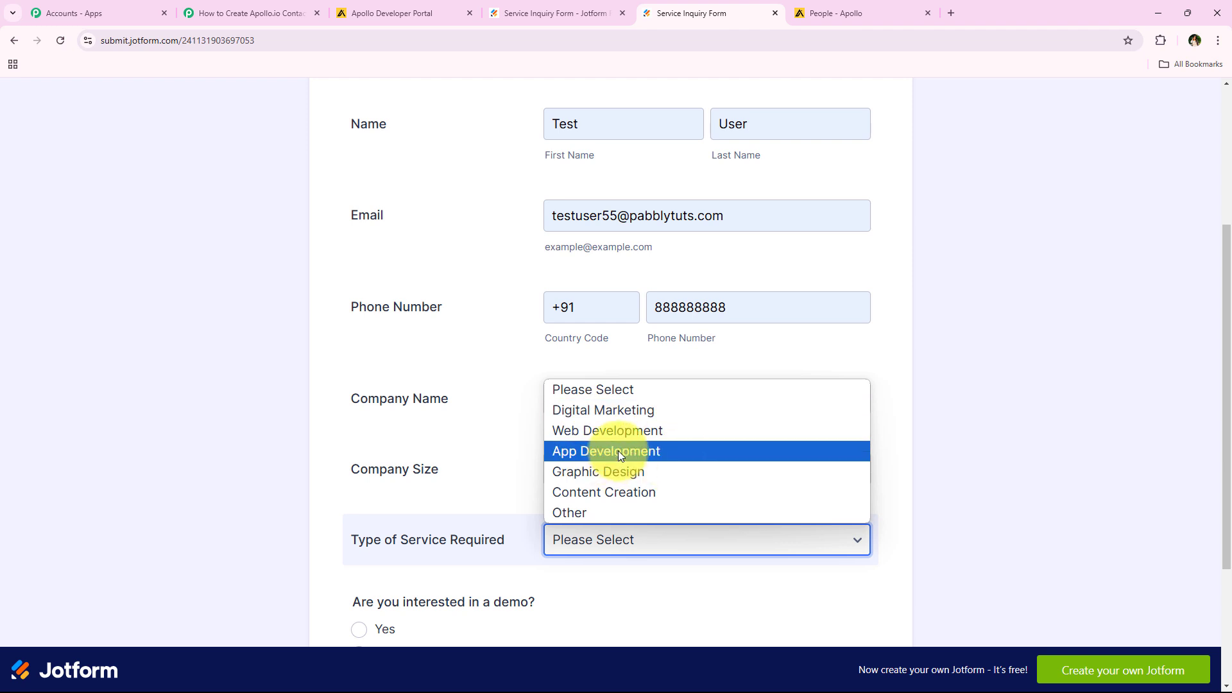
left_click(606, 412)
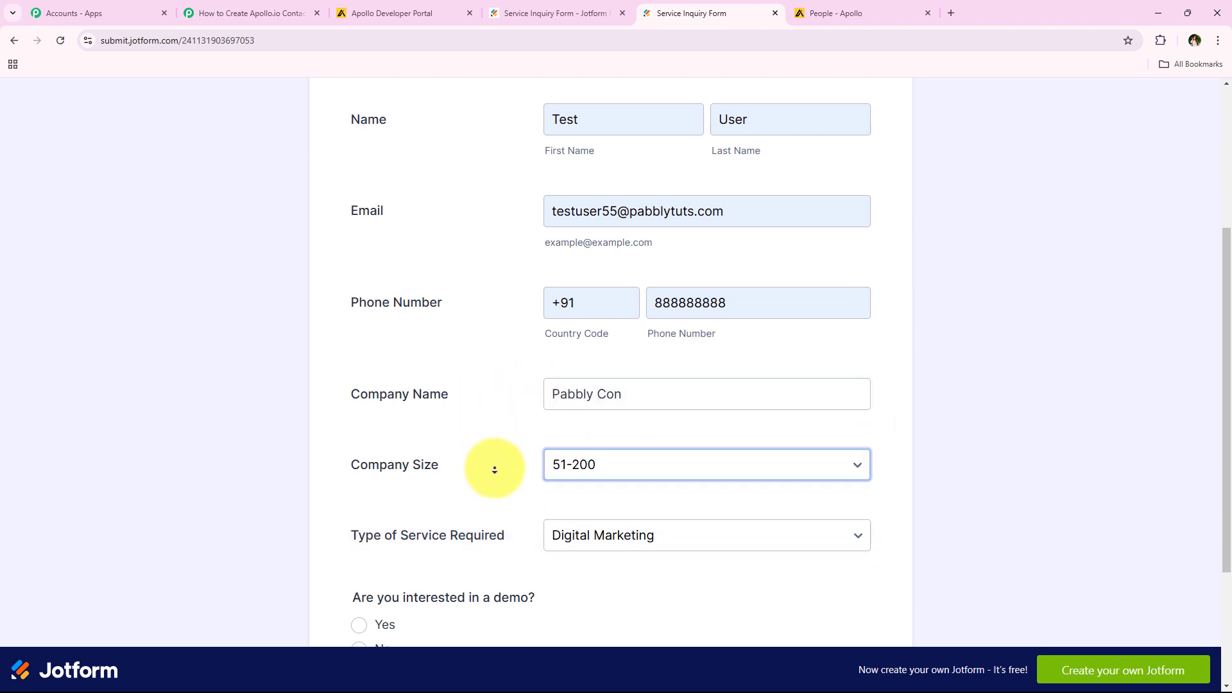
Step: Answer Yes to the demo interest question and submit the Service Inquiry Form
scroll(362, 438, "down", 2)
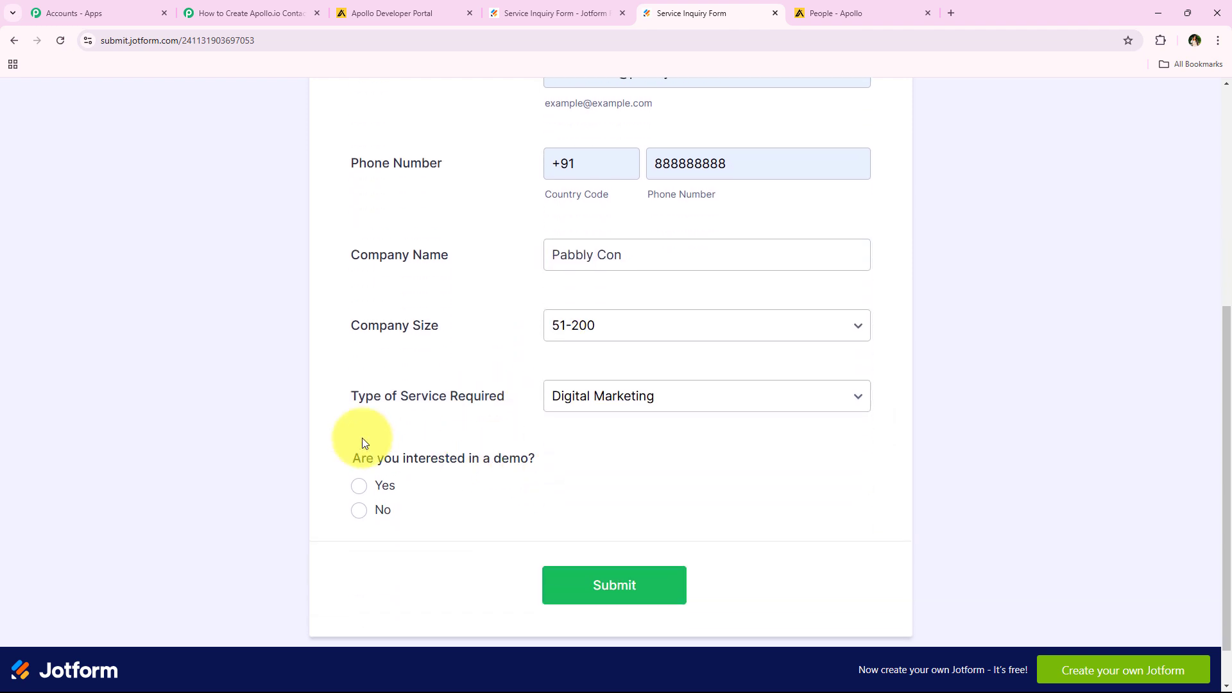
left_click(358, 488)
left_click(607, 585)
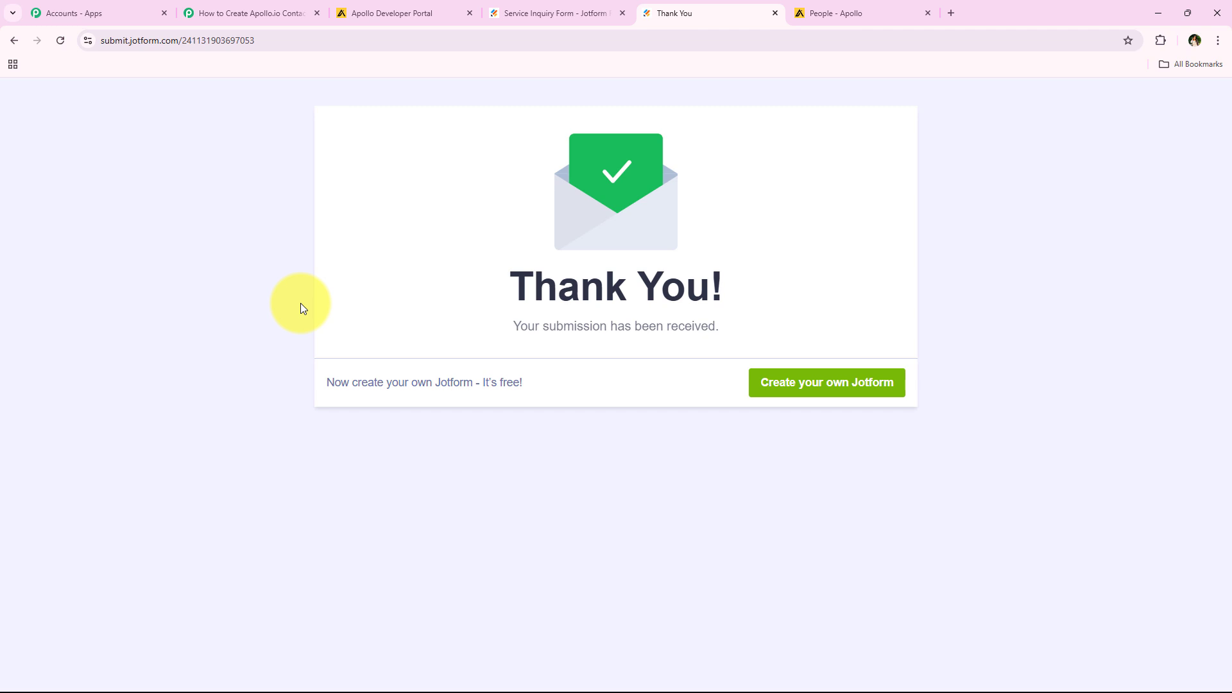
Step: Switch to Apollo, close the Developer Portal page, check the new contact in the reloaded saved People list, and return to the Pabbly Connect workflow
left_click(847, 5)
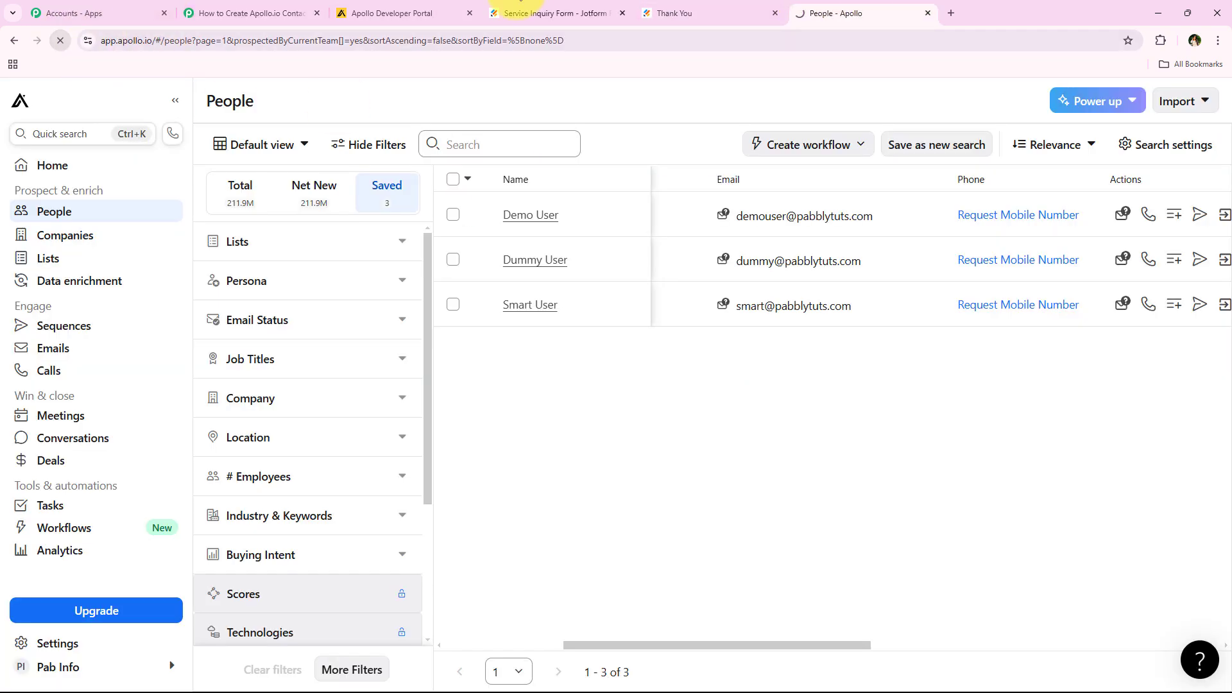
left_click(469, 13)
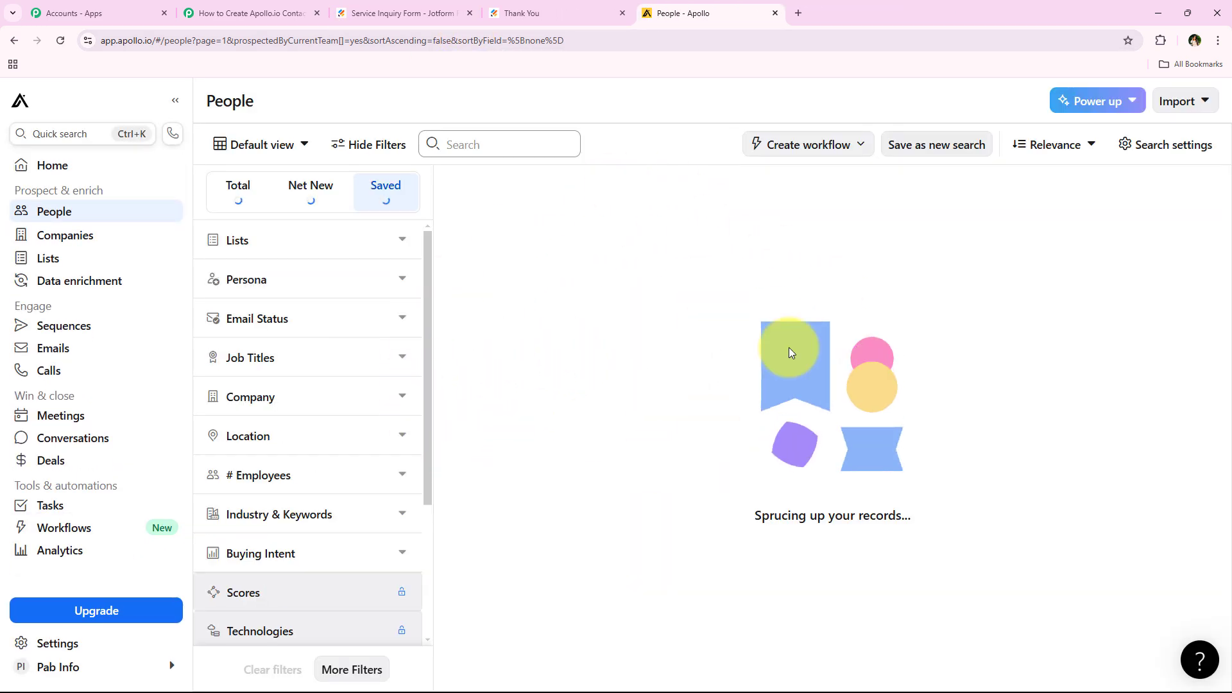
left_click_drag(745, 645, 880, 649)
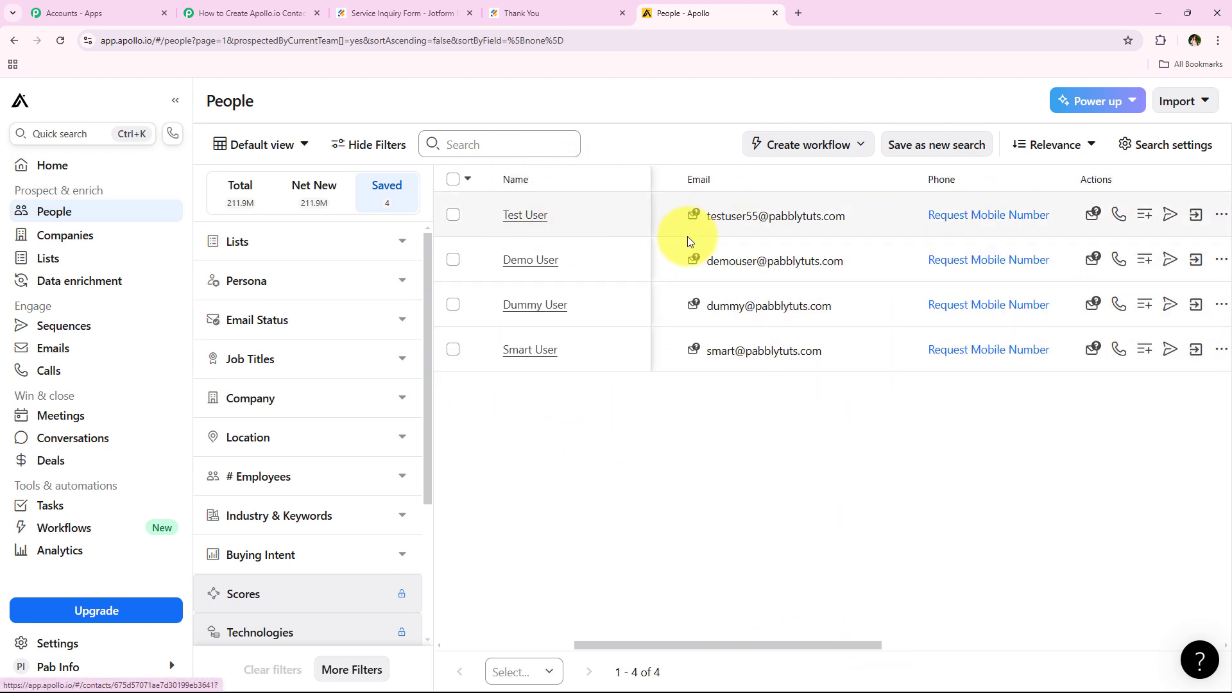
mouse_move(744, 225)
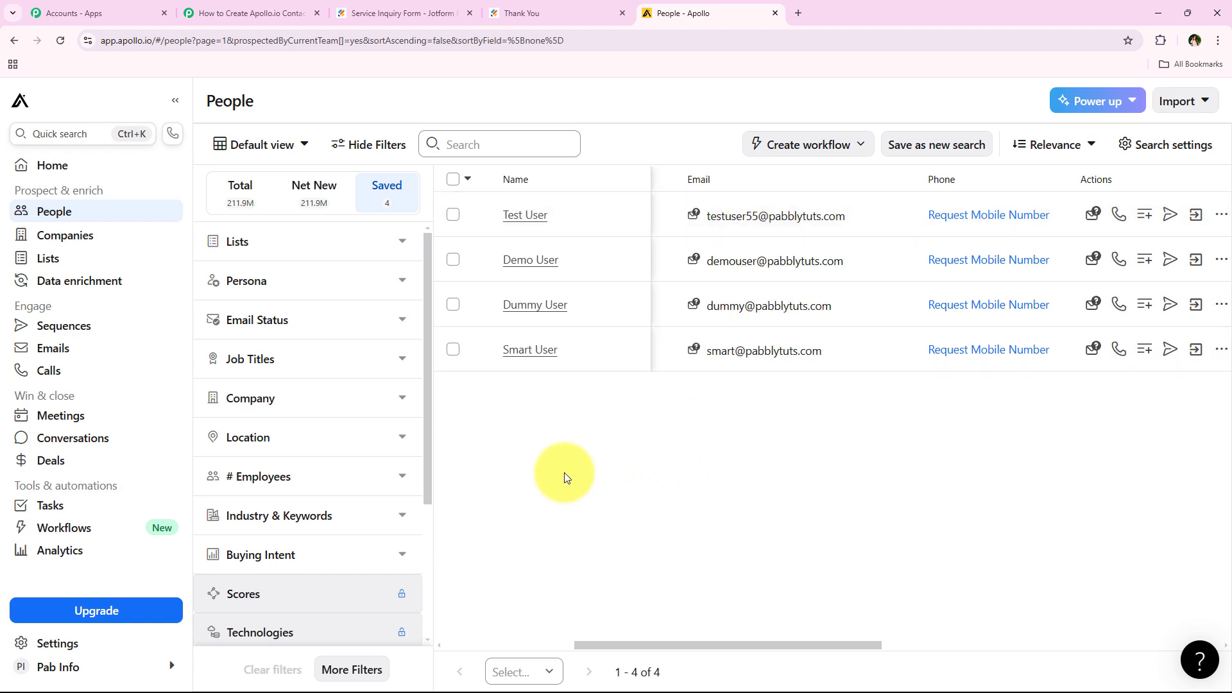
left_click(277, 5)
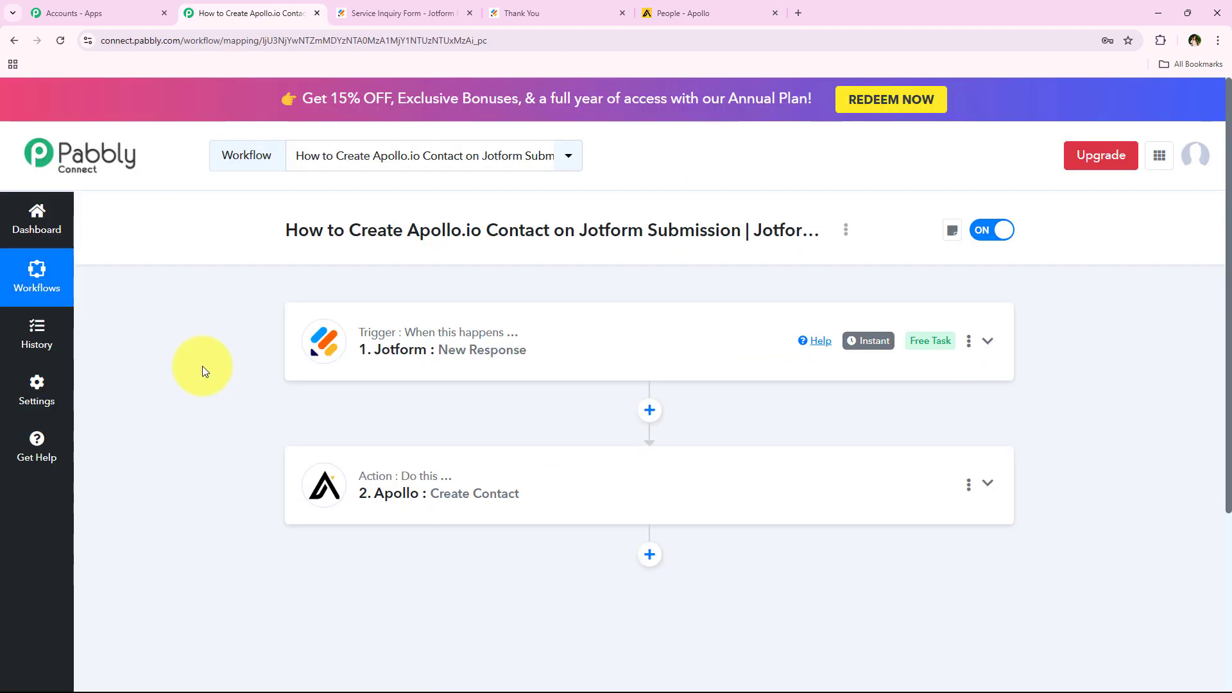